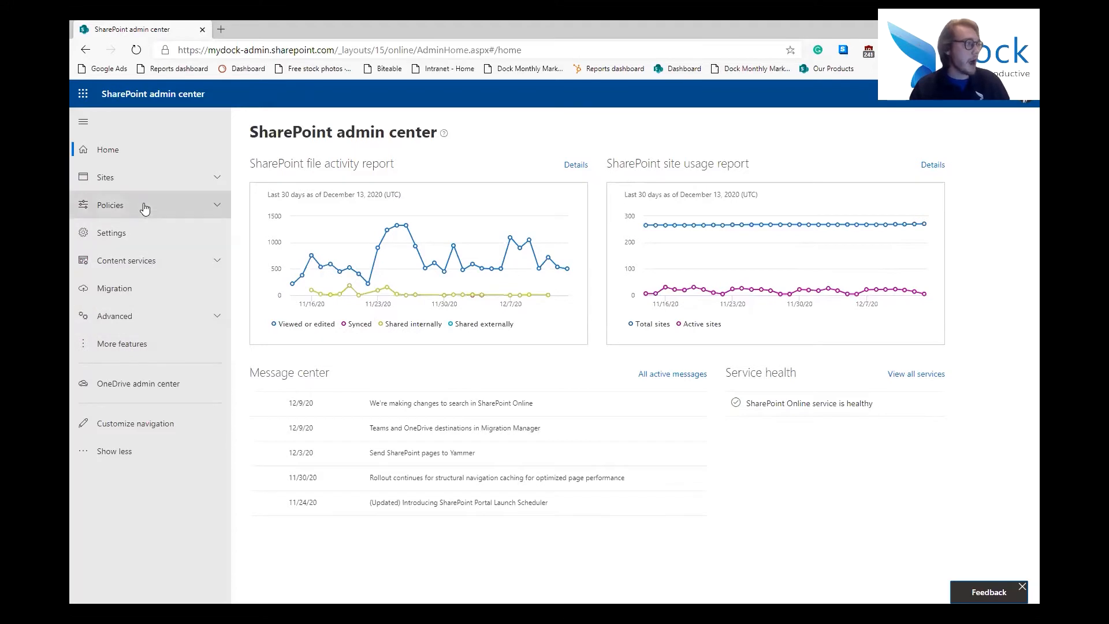
Open the list of all active sites and sort it by date created, newer to older.
click(155, 187)
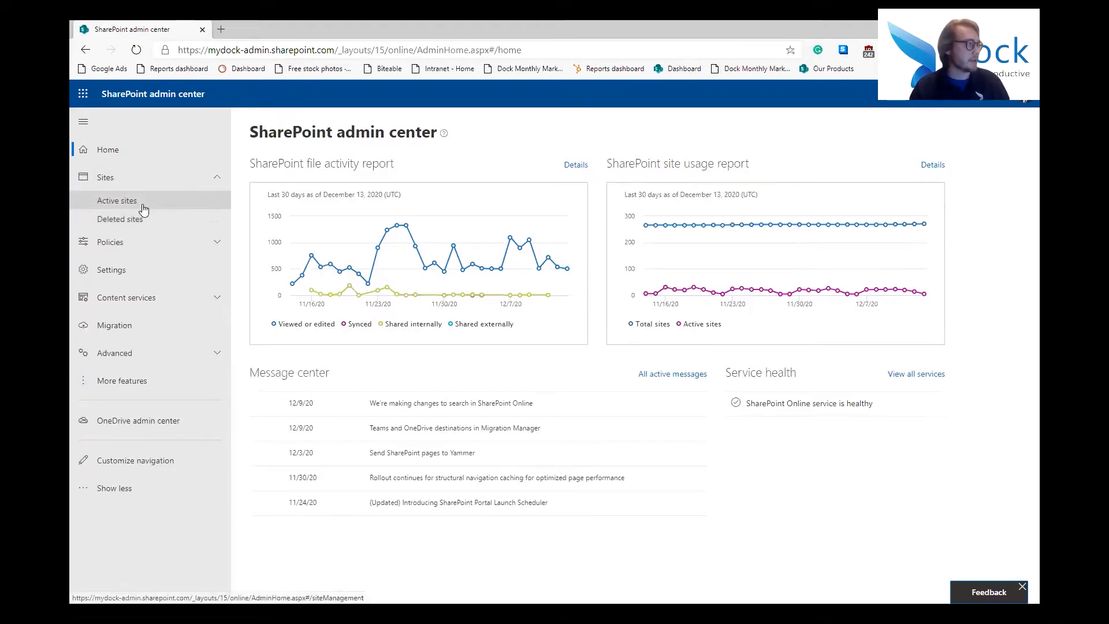
click(139, 202)
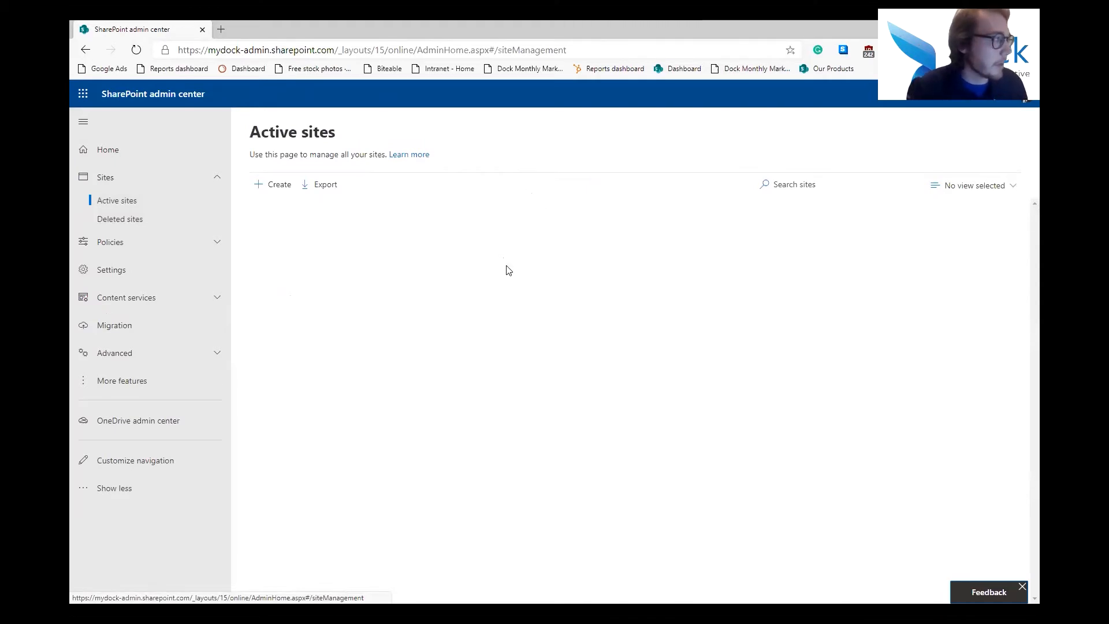
click(974, 186)
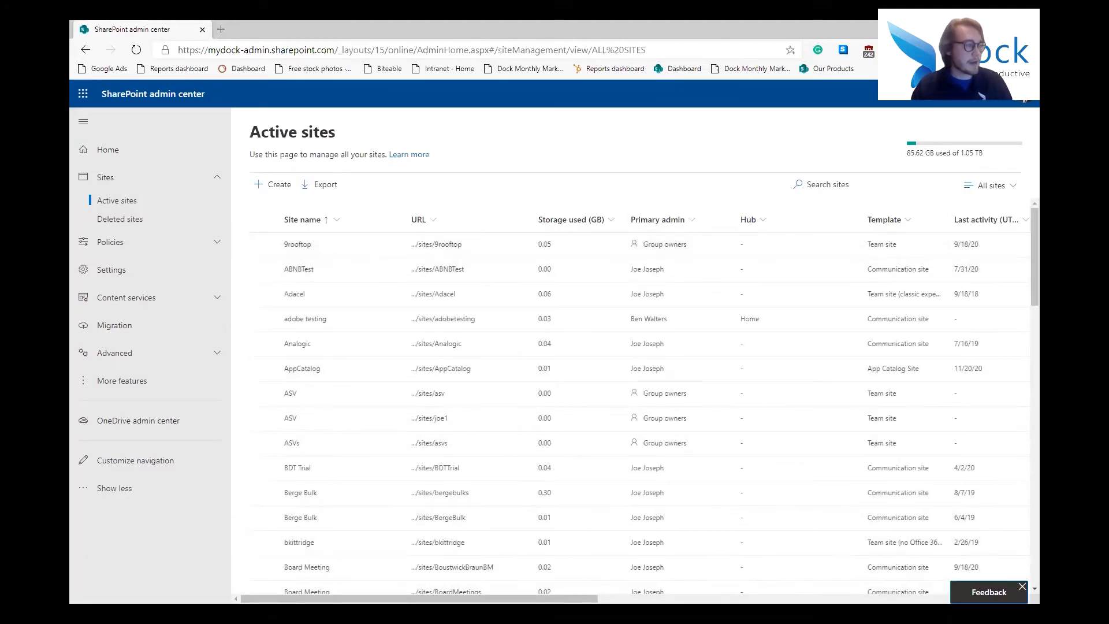
drag(532, 599, 577, 599)
mouse_move(480, 595)
mouse_down()
mouse_move(503, 595)
mouse_move(413, 587)
mouse_move(471, 587)
mouse_up()
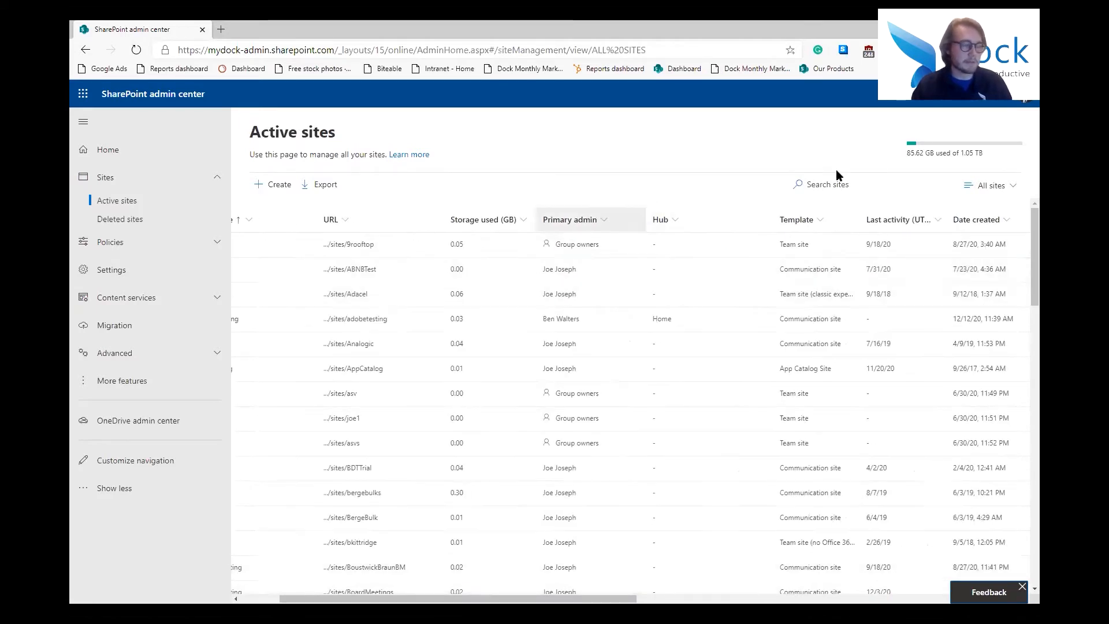
click(993, 225)
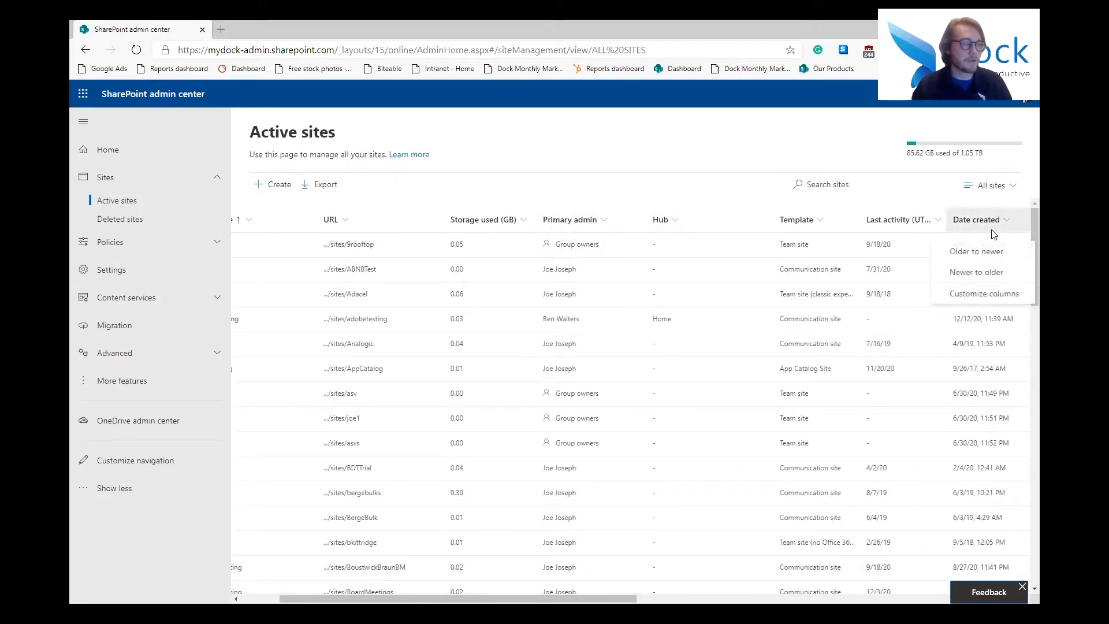
click(989, 271)
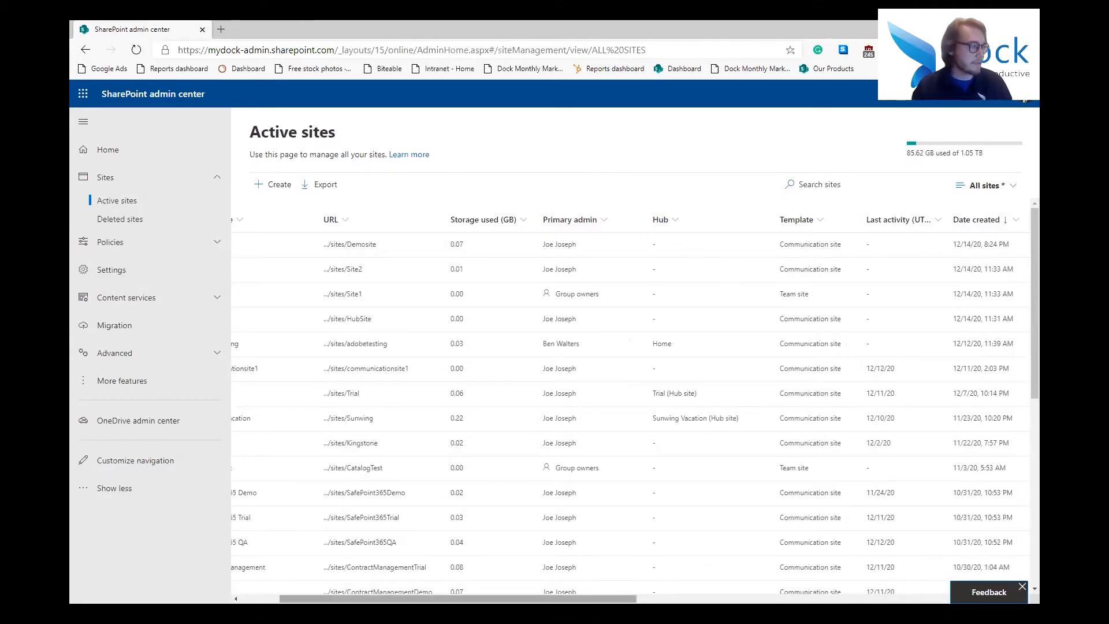
drag(569, 598, 531, 599)
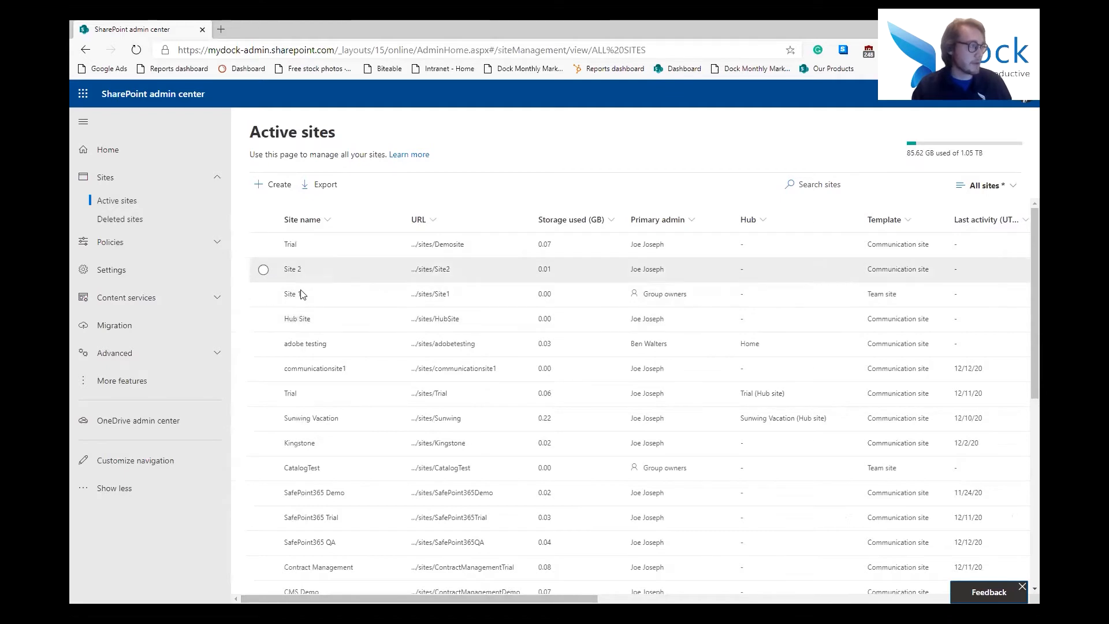
Register the Hub Site communication site as a hub site named "Hub Site", leaving the people allowed to associate sites blank.
click(264, 319)
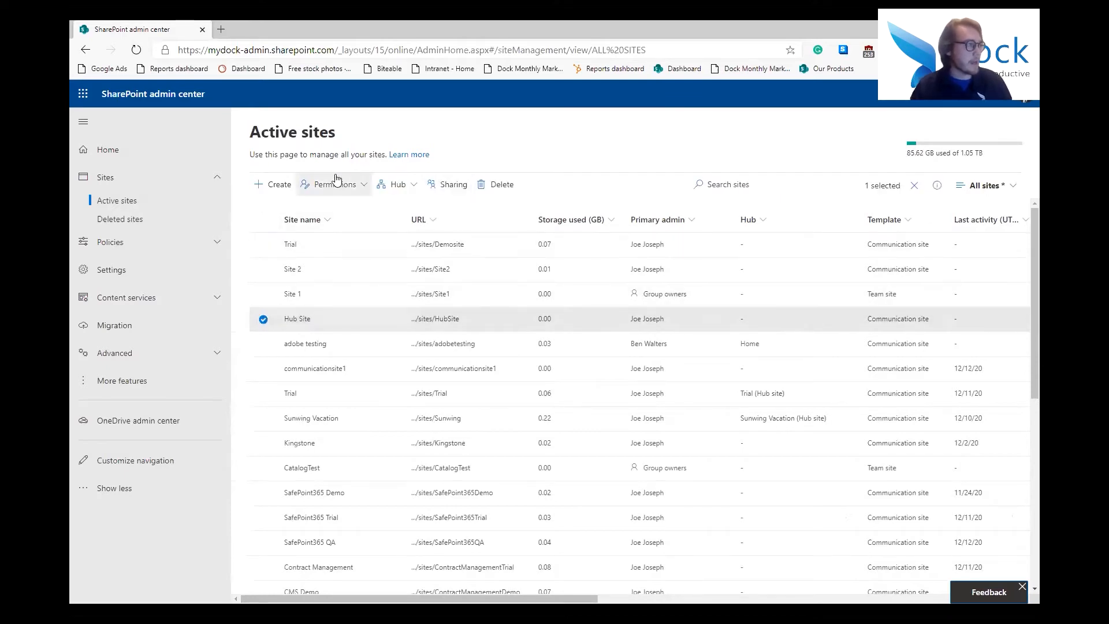
click(396, 185)
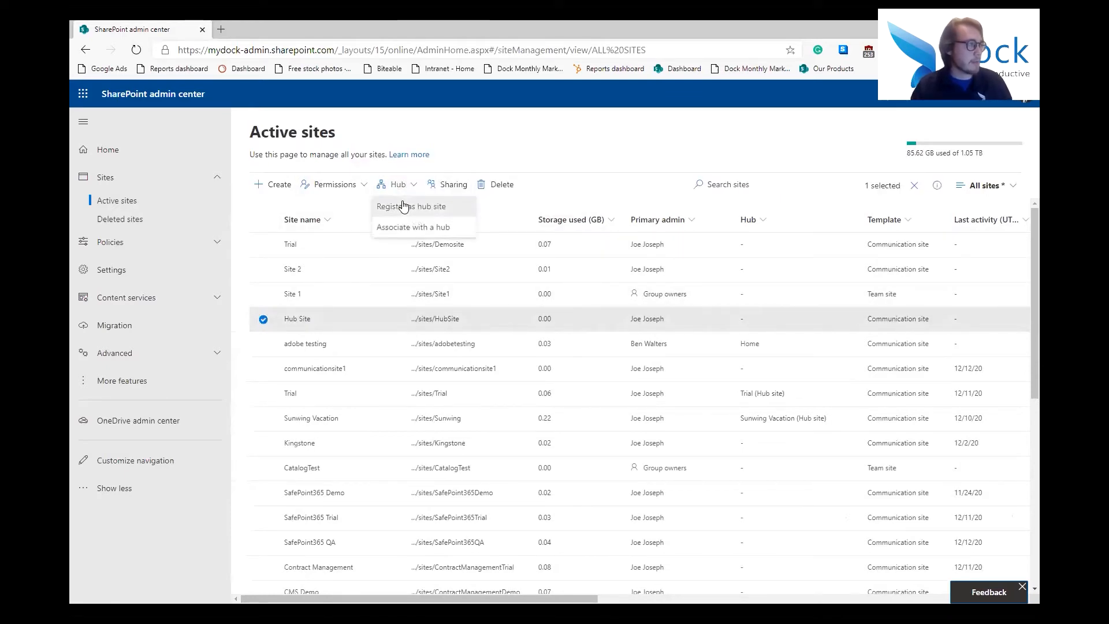
click(403, 206)
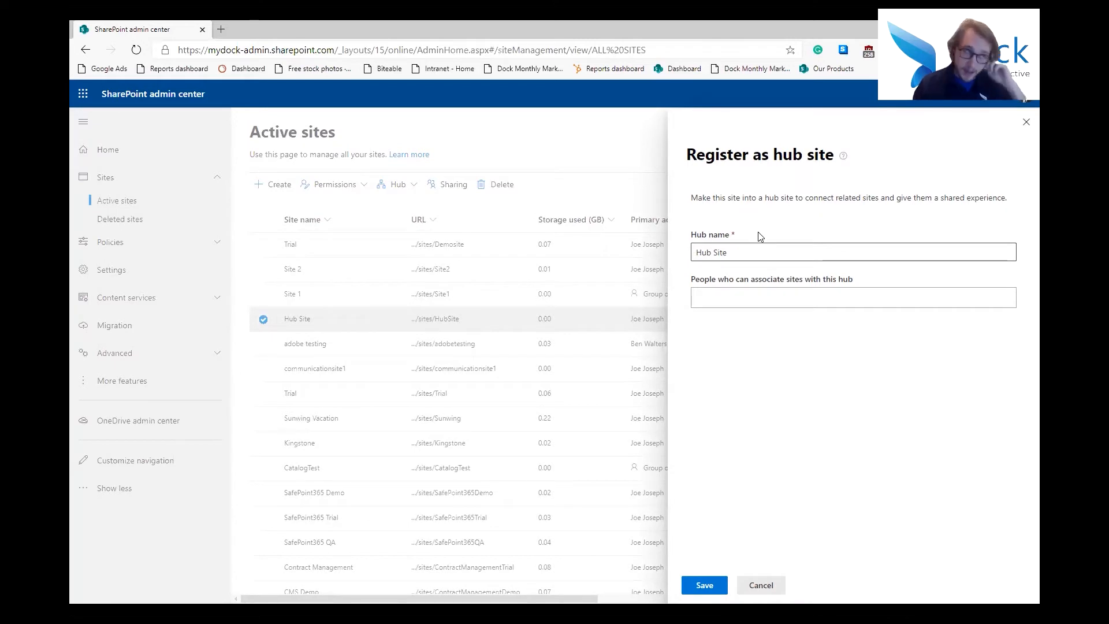
click(744, 293)
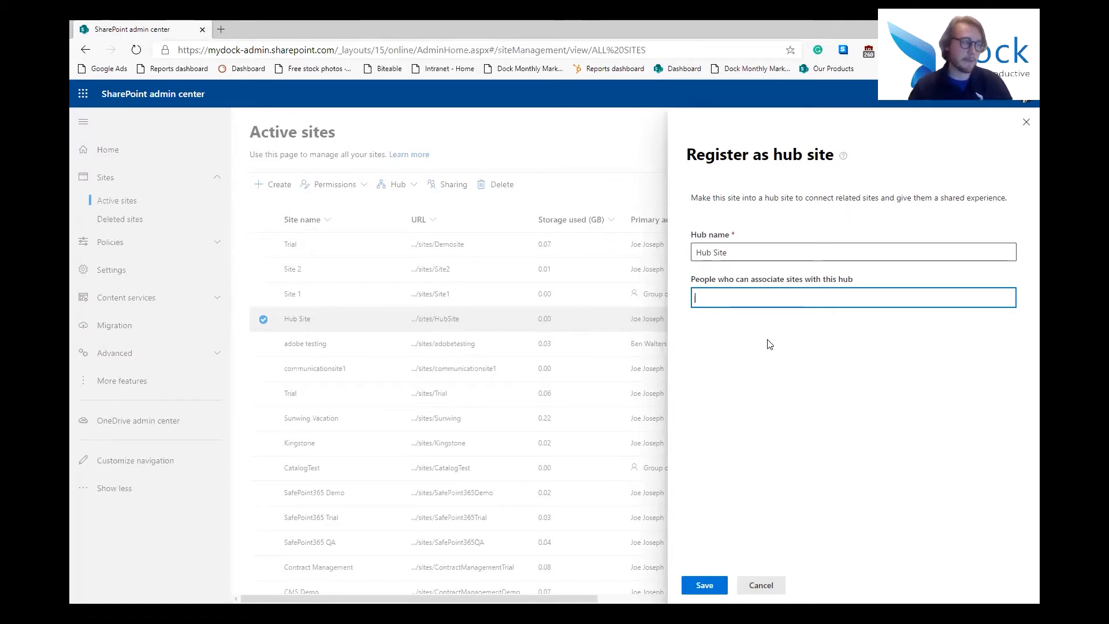
click(696, 589)
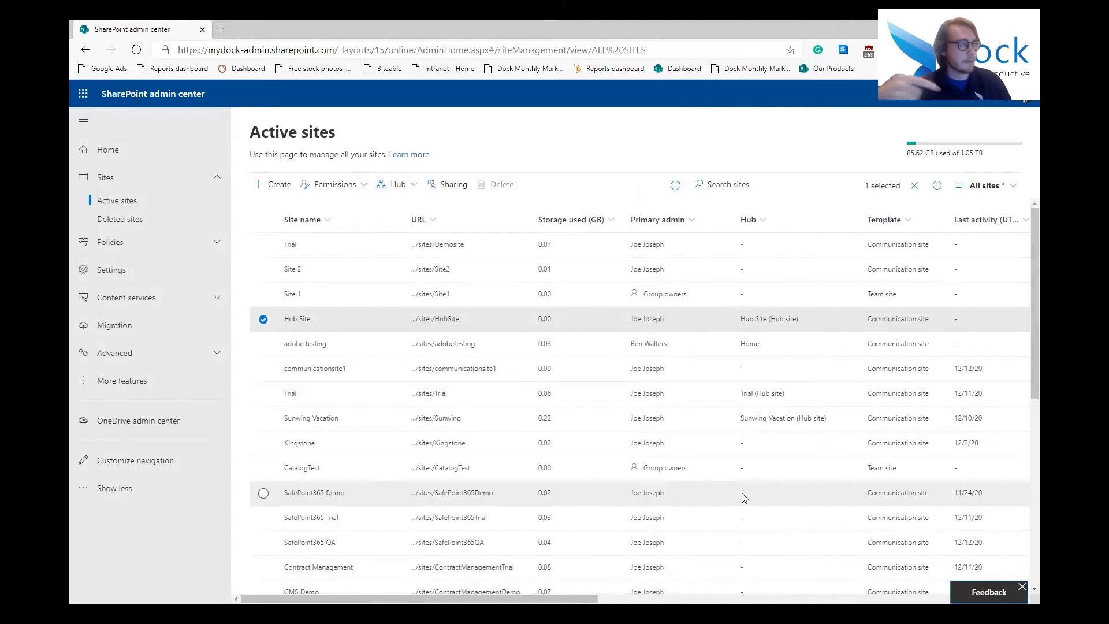
click(264, 319)
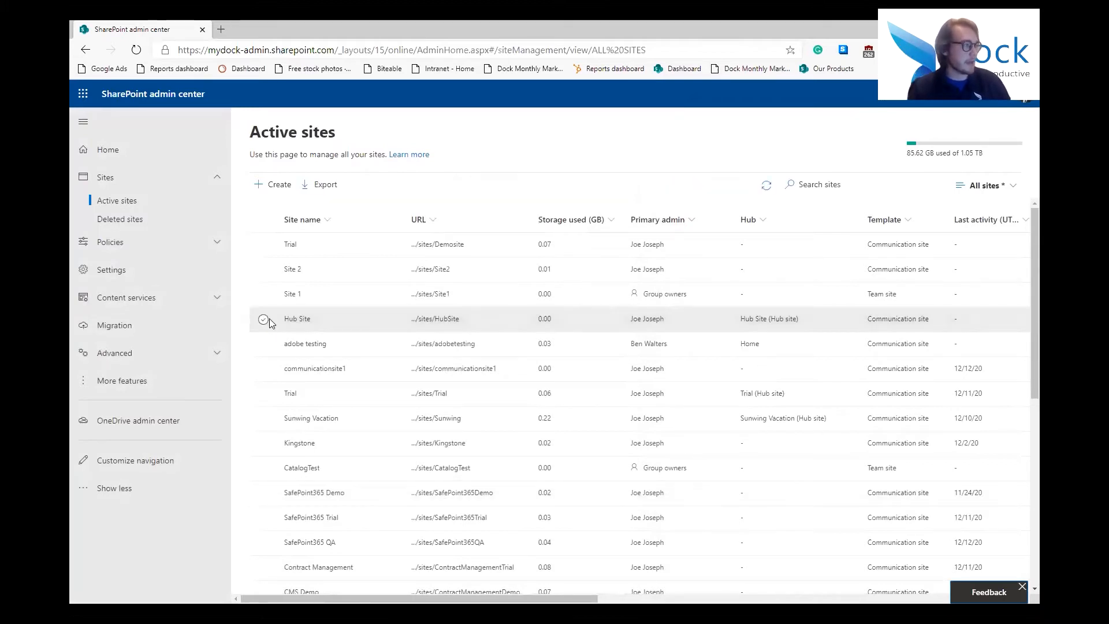
click(753, 221)
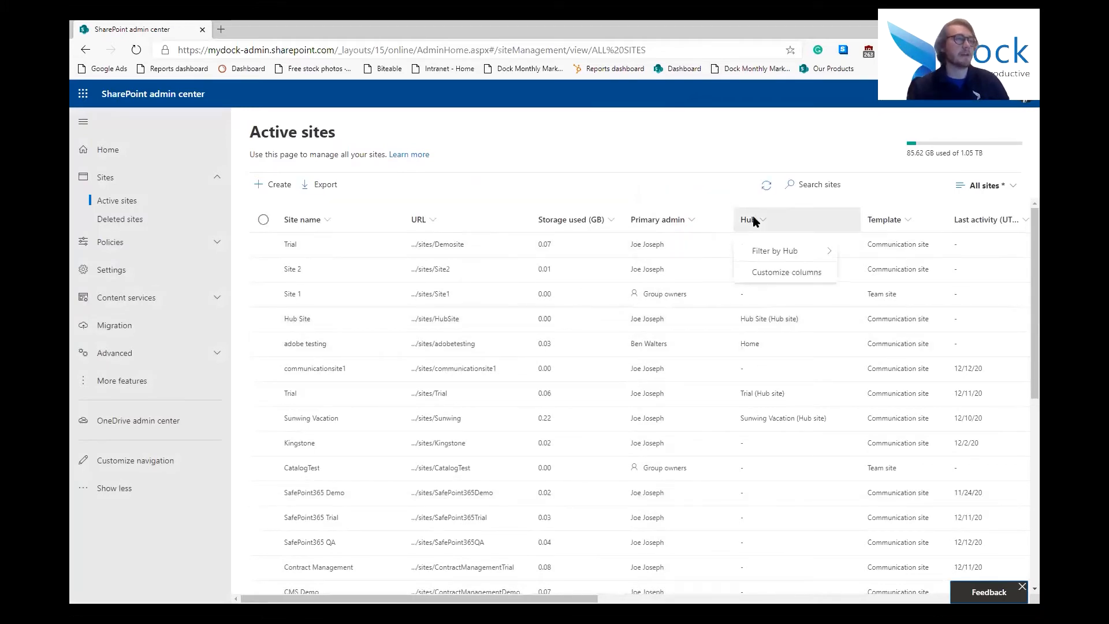
click(717, 142)
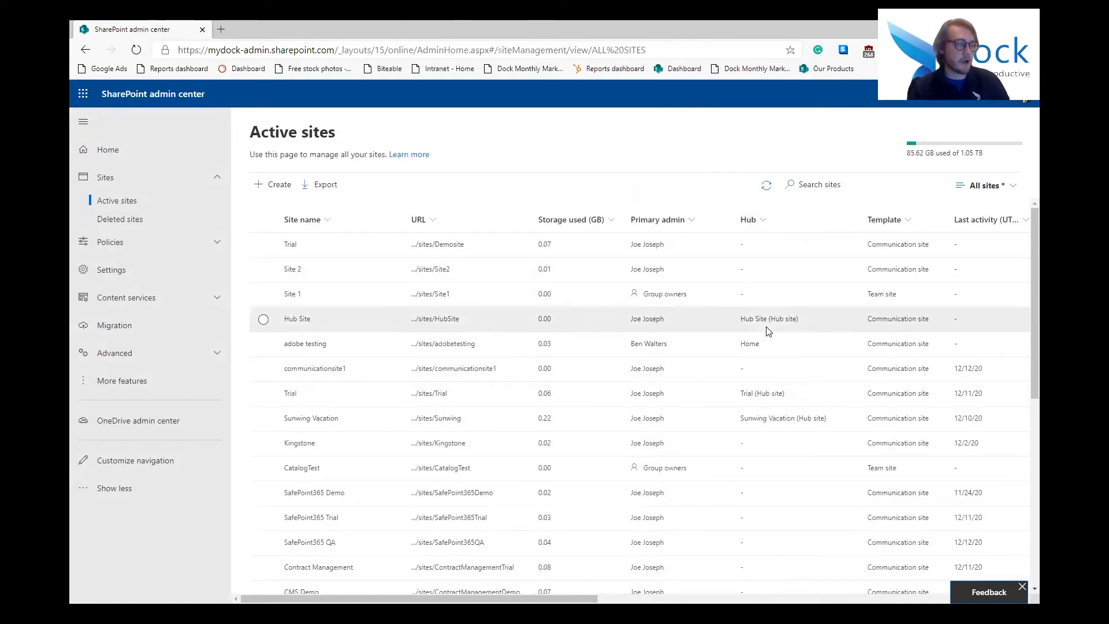
Open Hub Site from its details in a new browser tab and look over its home page.
click(297, 320)
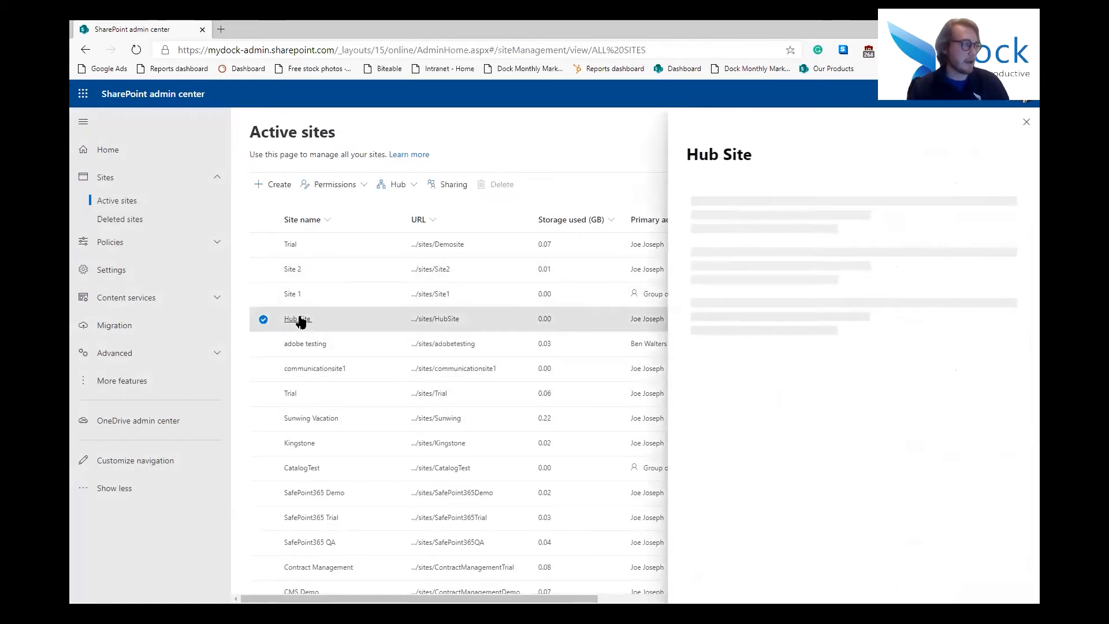
right_click(306, 321)
right_click(879, 265)
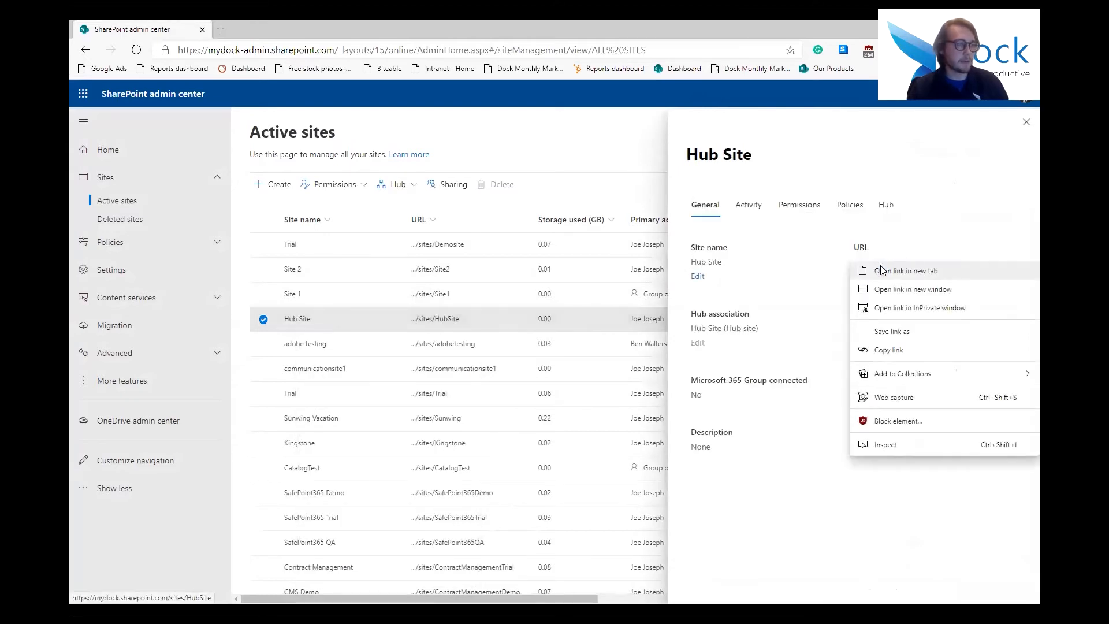
click(883, 272)
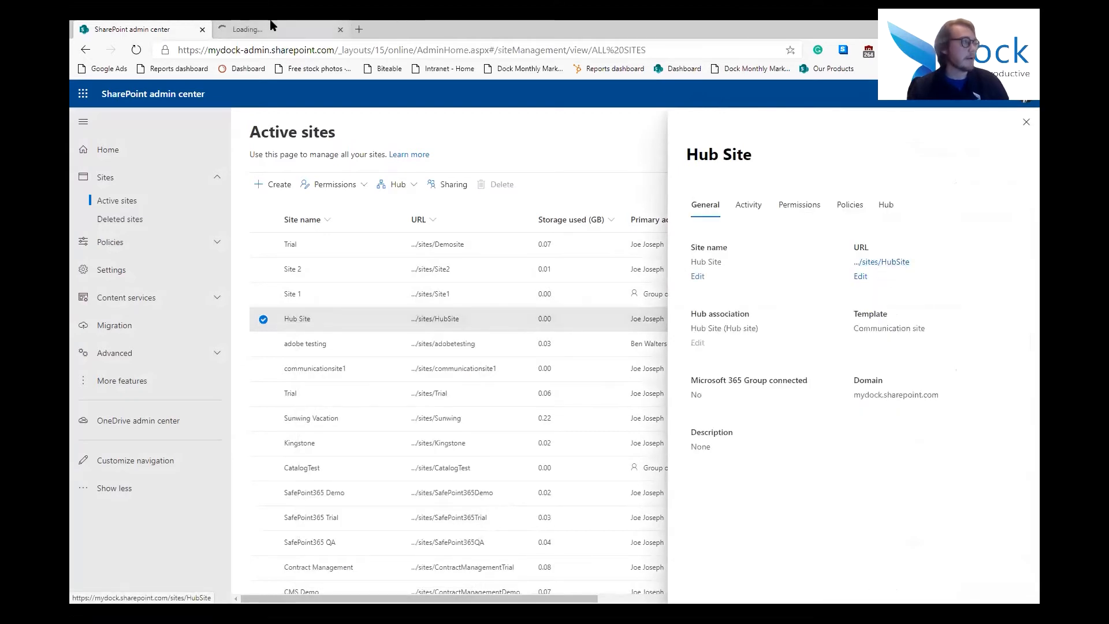
click(280, 30)
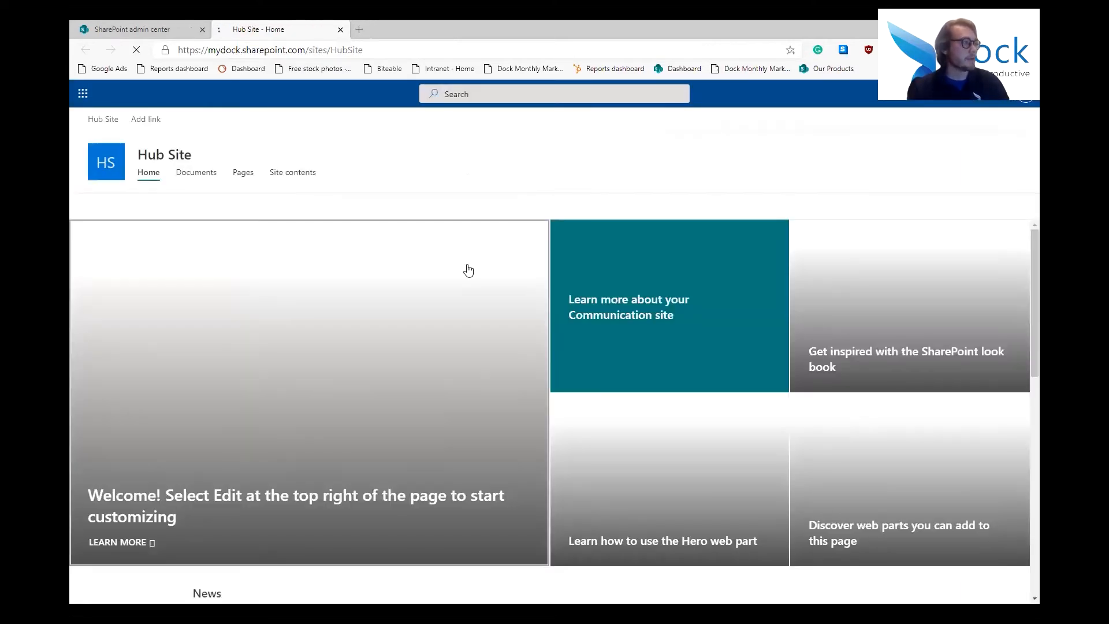
scroll(436, 235, down, 8)
scroll(744, 374, up, 8)
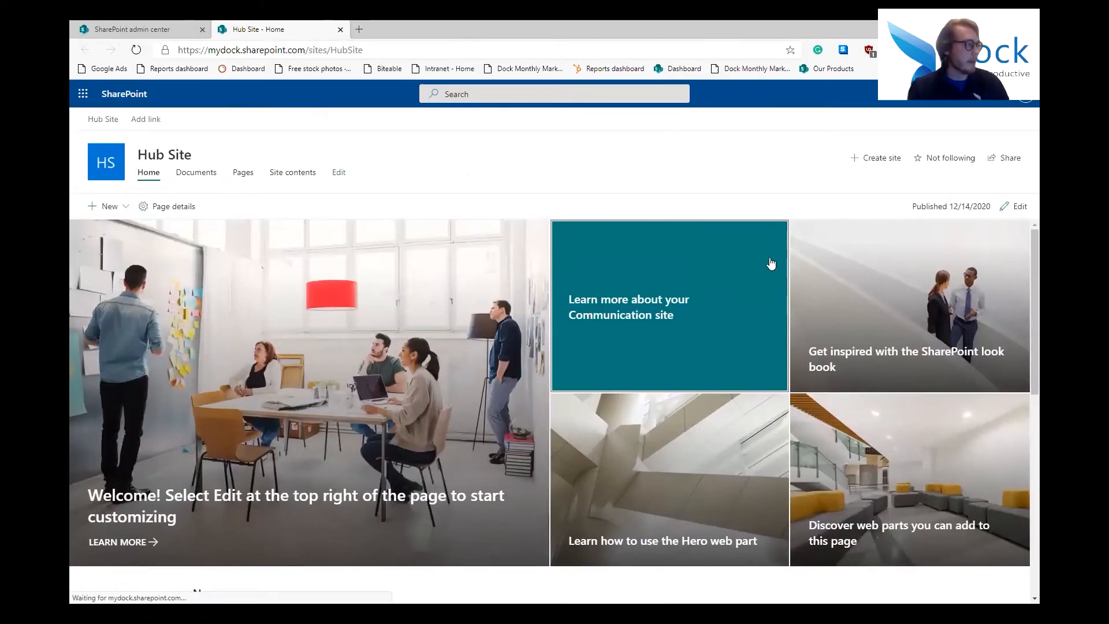
Return to the admin center and open Site 2 from its details in a new browser tab.
click(112, 26)
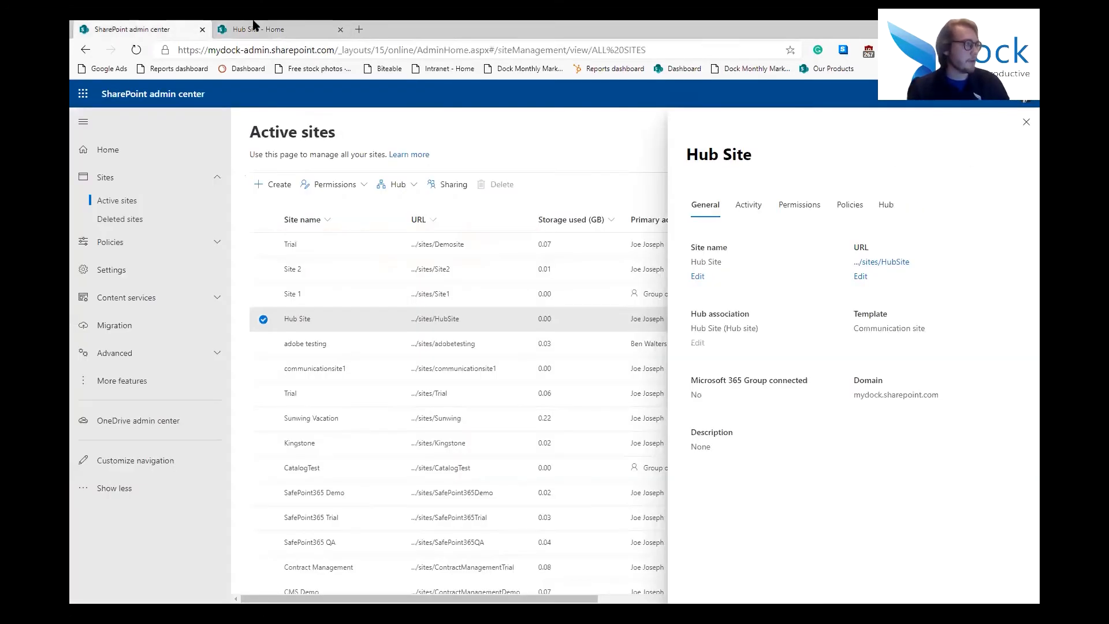
click(293, 269)
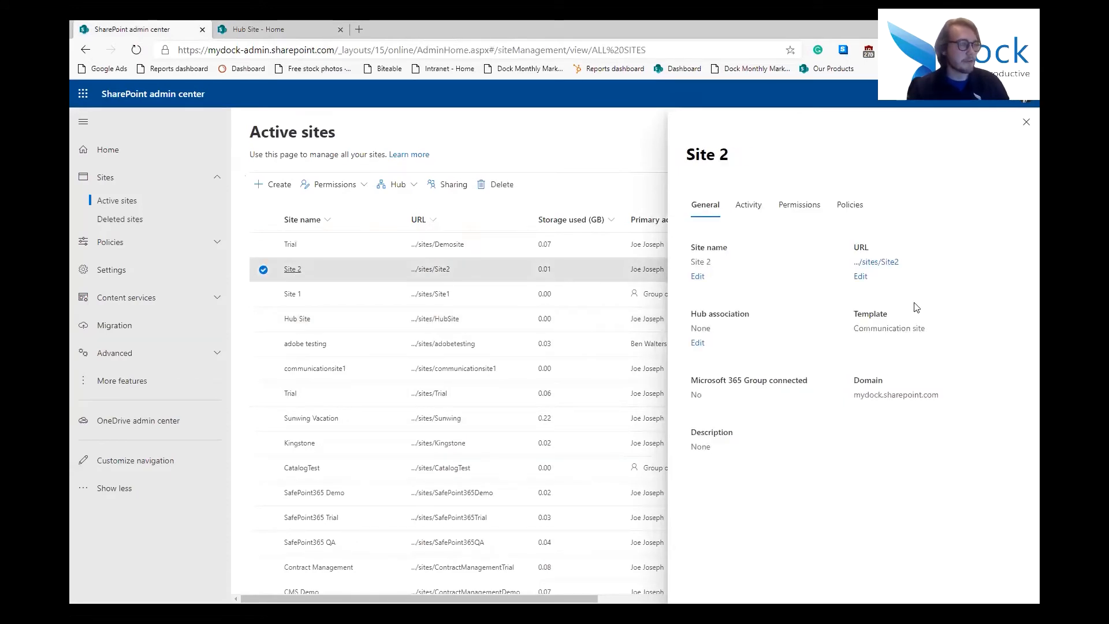
right_click(886, 268)
key(Escape)
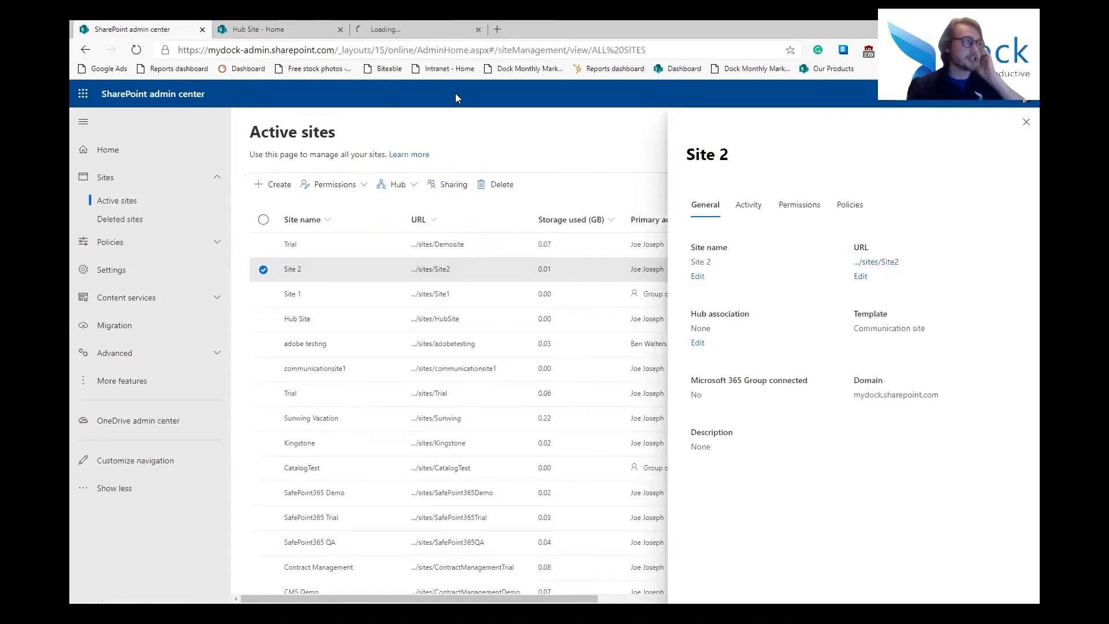
click(403, 29)
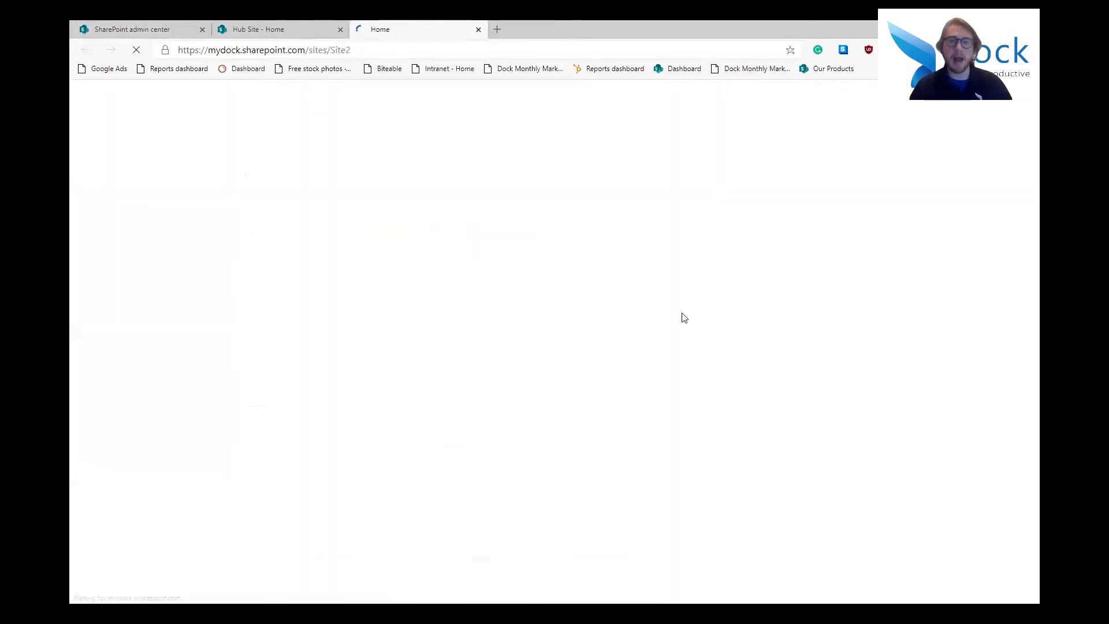
Compare the navigation and layout of the Hub Site home page with those of Site 2.
click(334, 26)
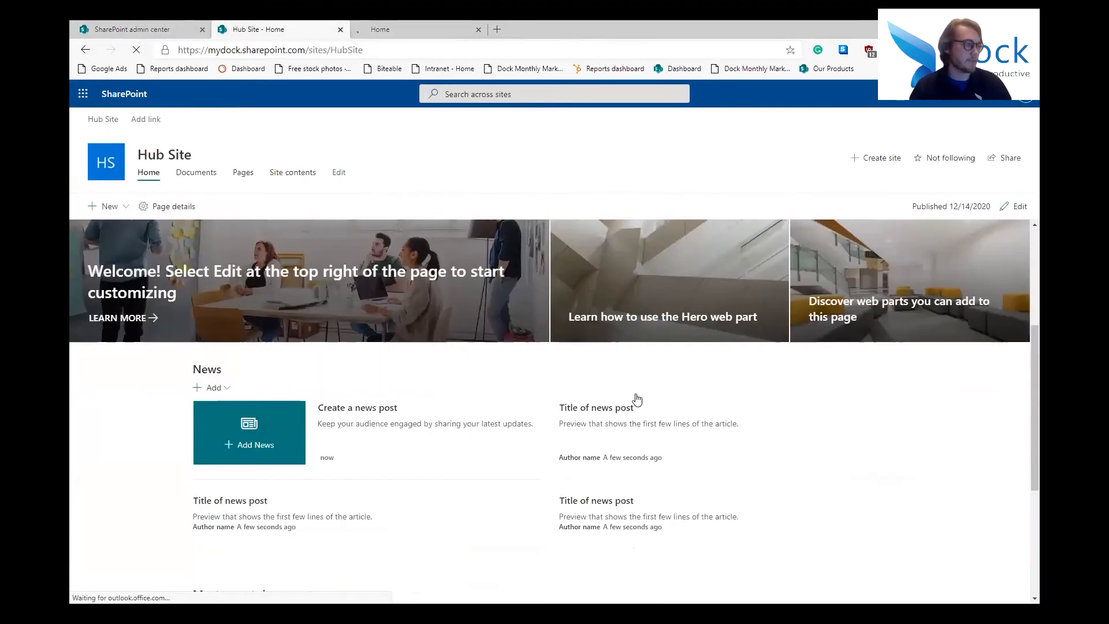
scroll(637, 404, down, 3)
scroll(637, 413, up, 6)
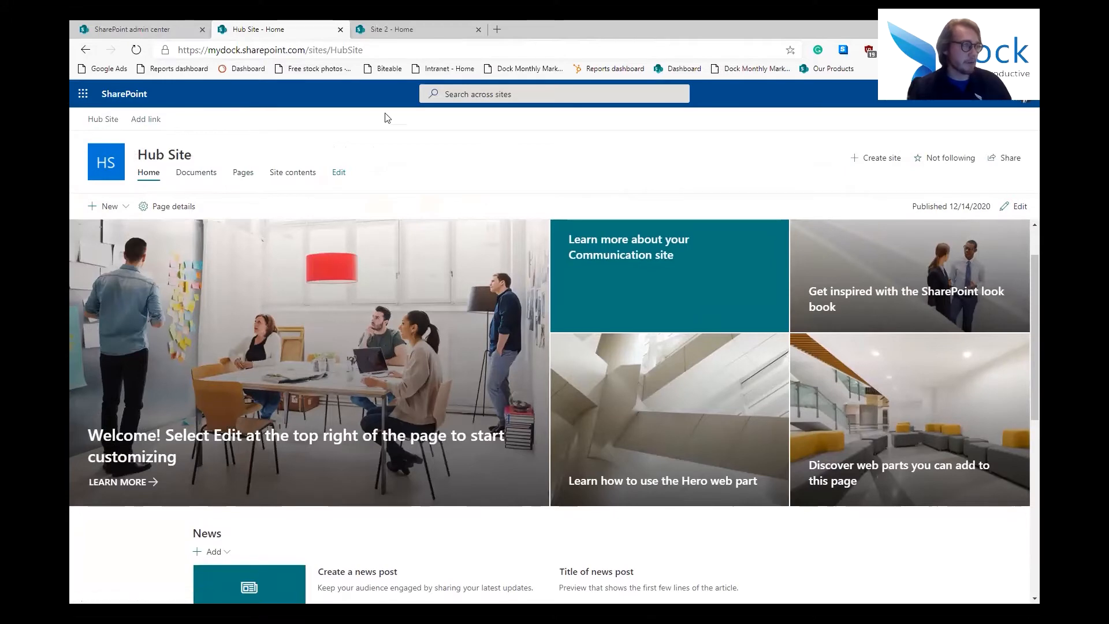
click(353, 27)
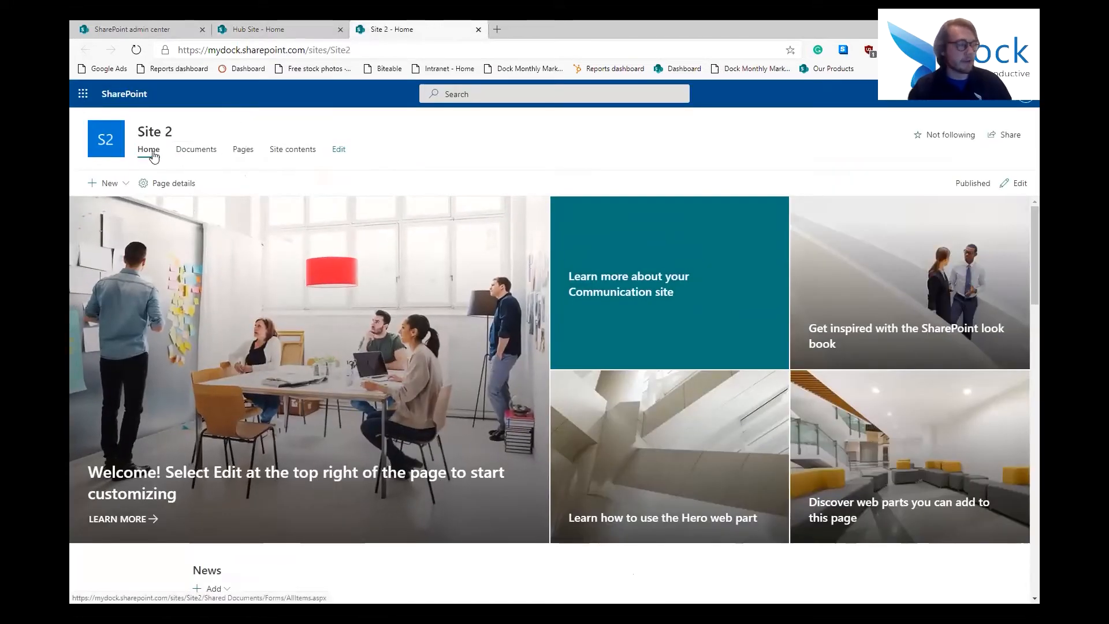
click(301, 28)
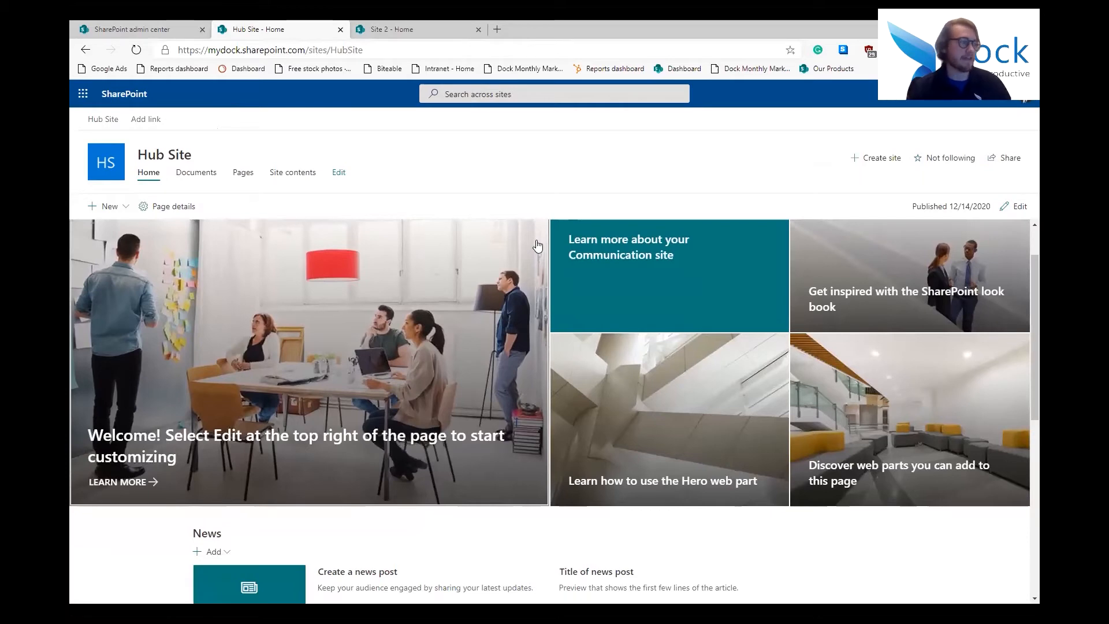
Close the Site 2 page and dismiss the Site 2 details in the admin center.
click(148, 23)
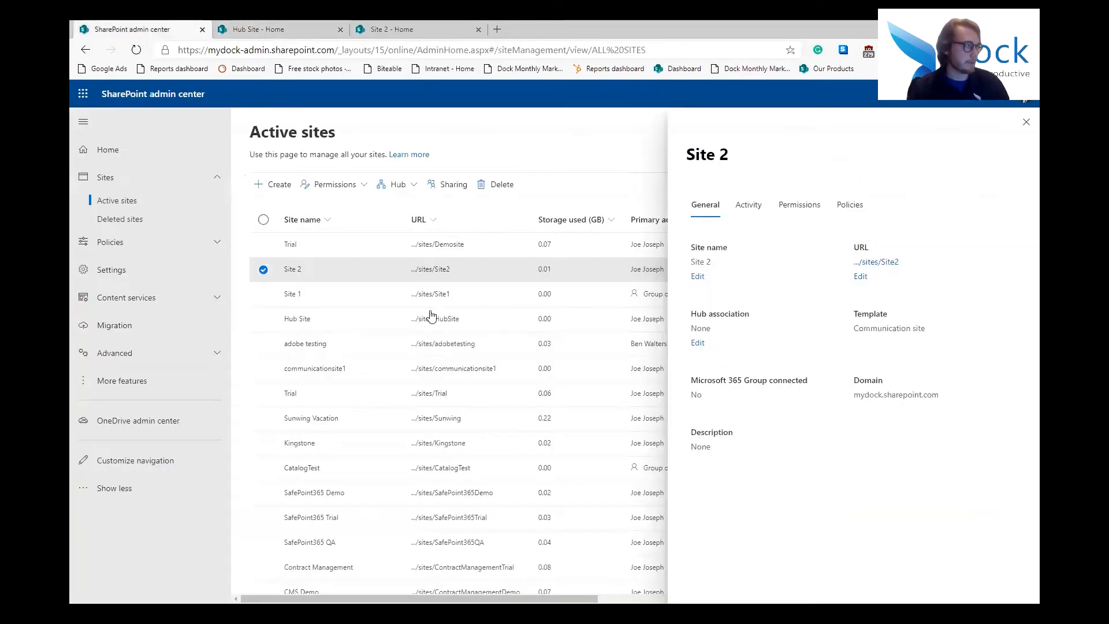
click(390, 32)
click(131, 29)
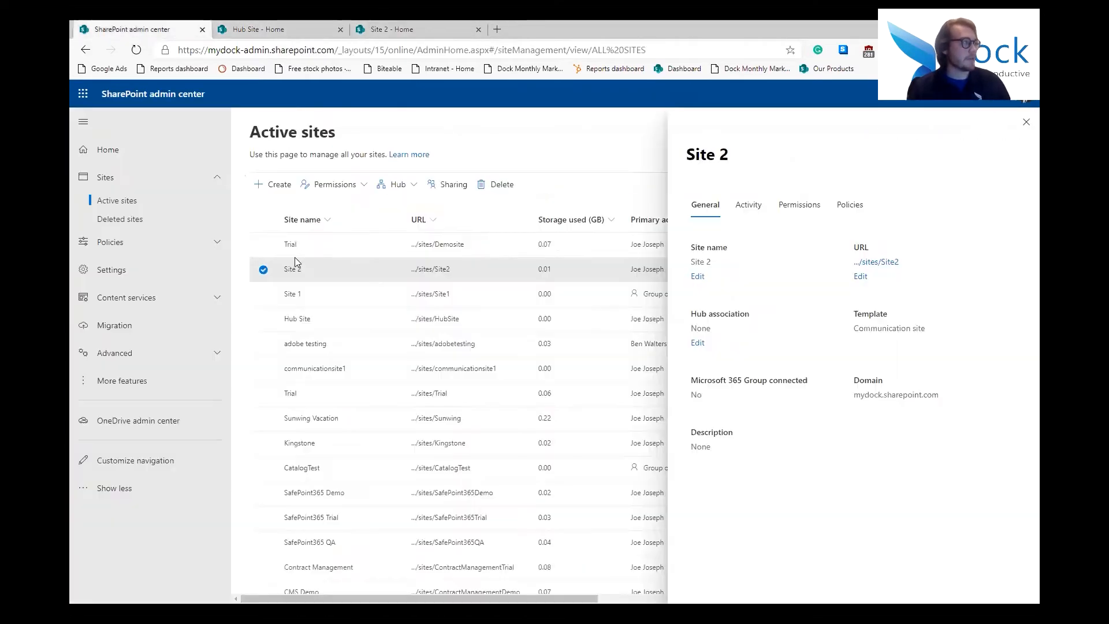
click(473, 30)
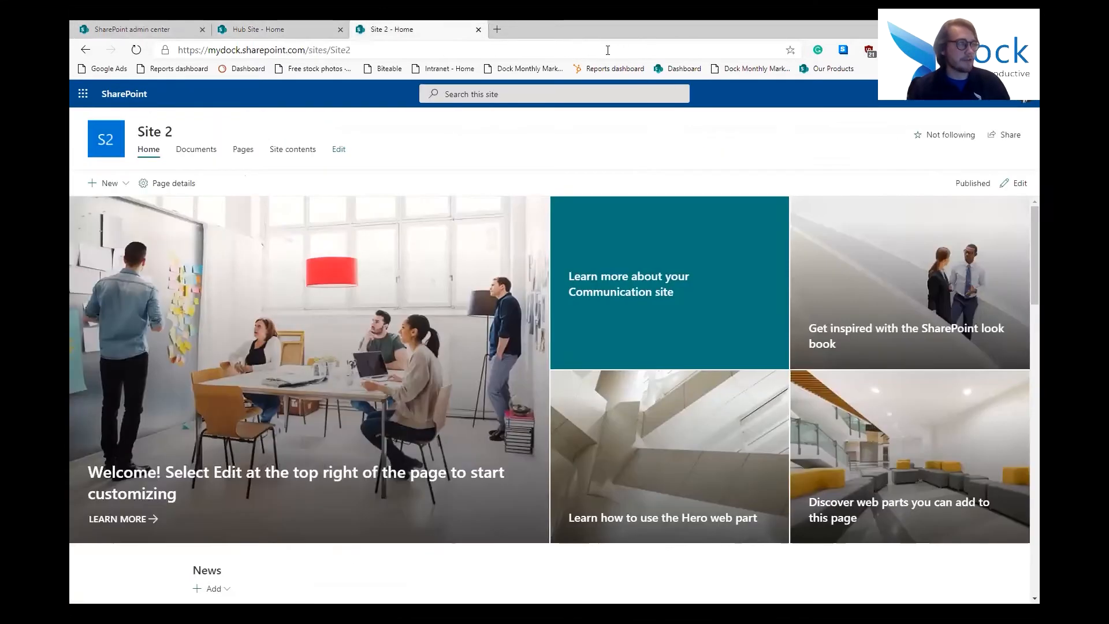
click(123, 26)
key(Escape)
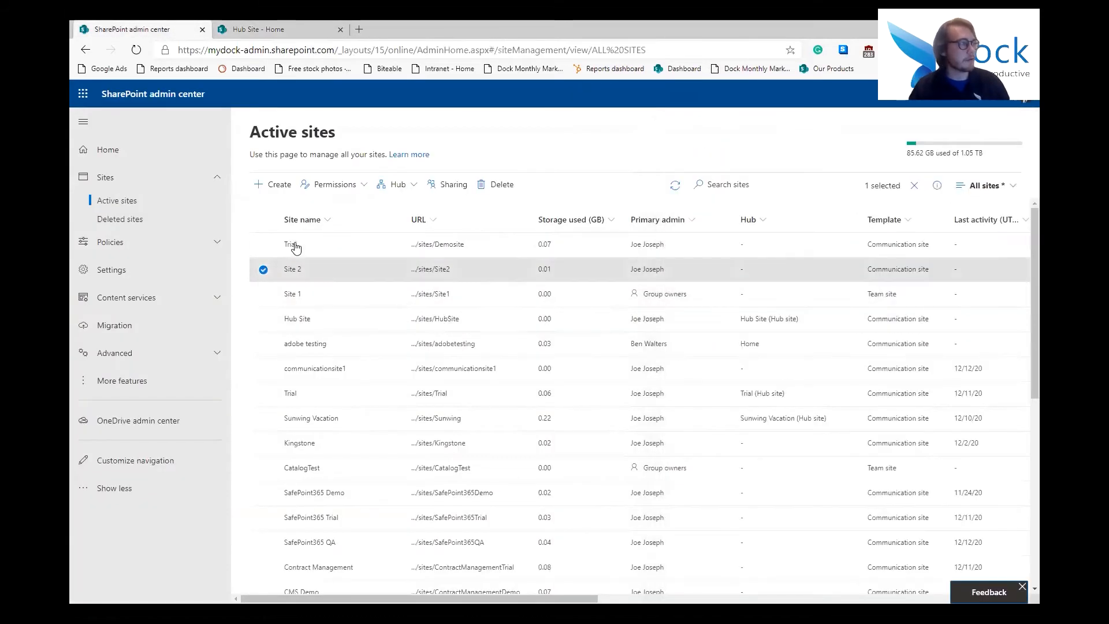
Associate Site 1 and Site 2 with the hub named Hub Site in a single bulk edit and save the association.
click(263, 294)
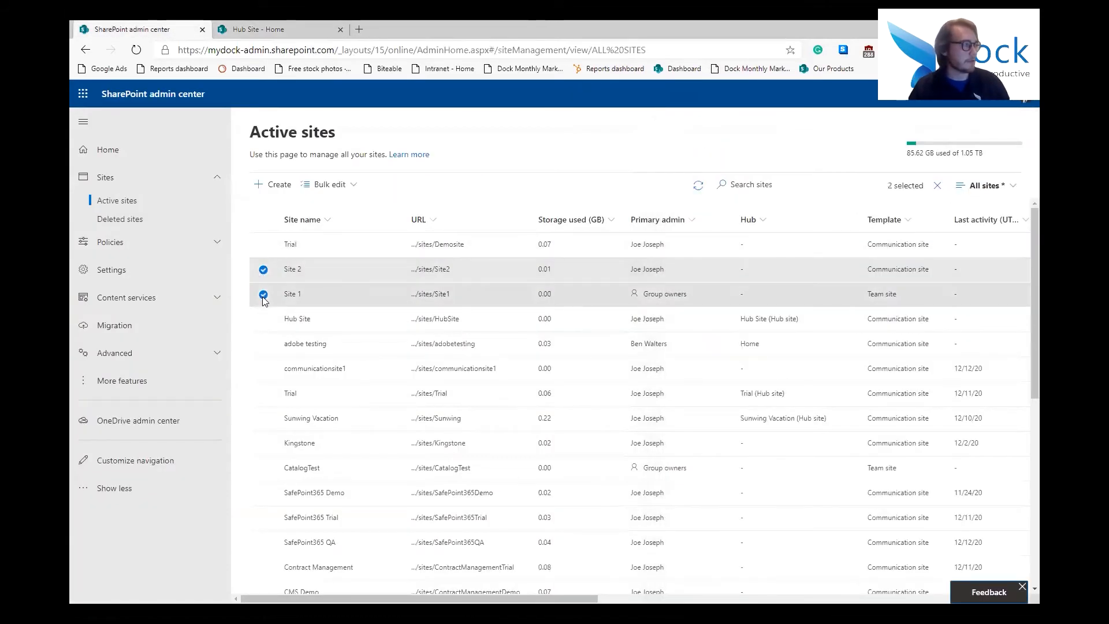
click(326, 188)
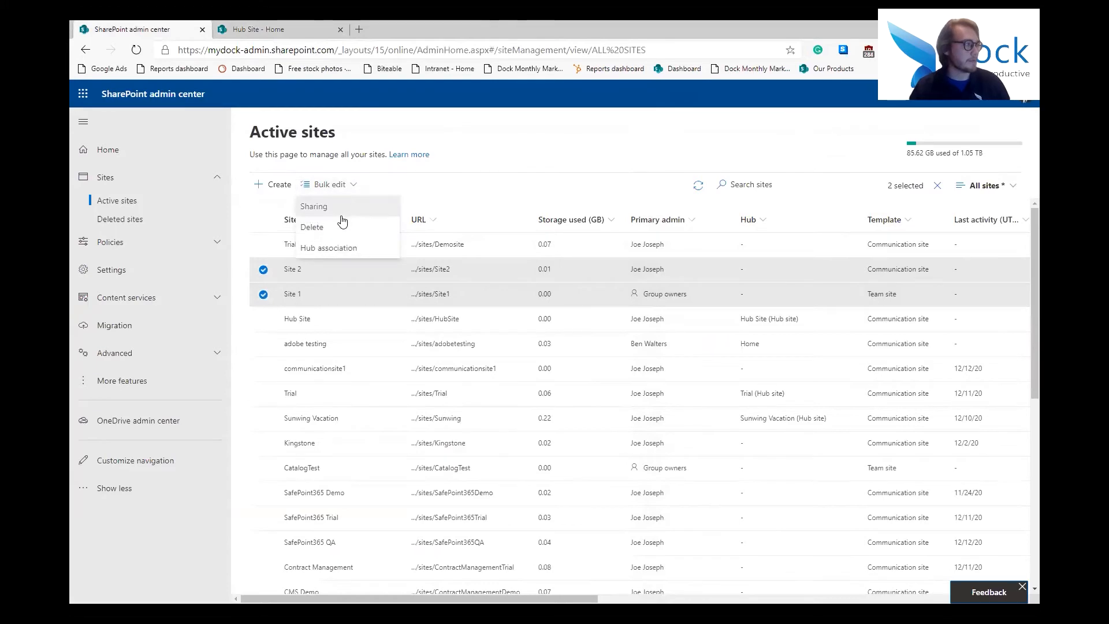
click(329, 249)
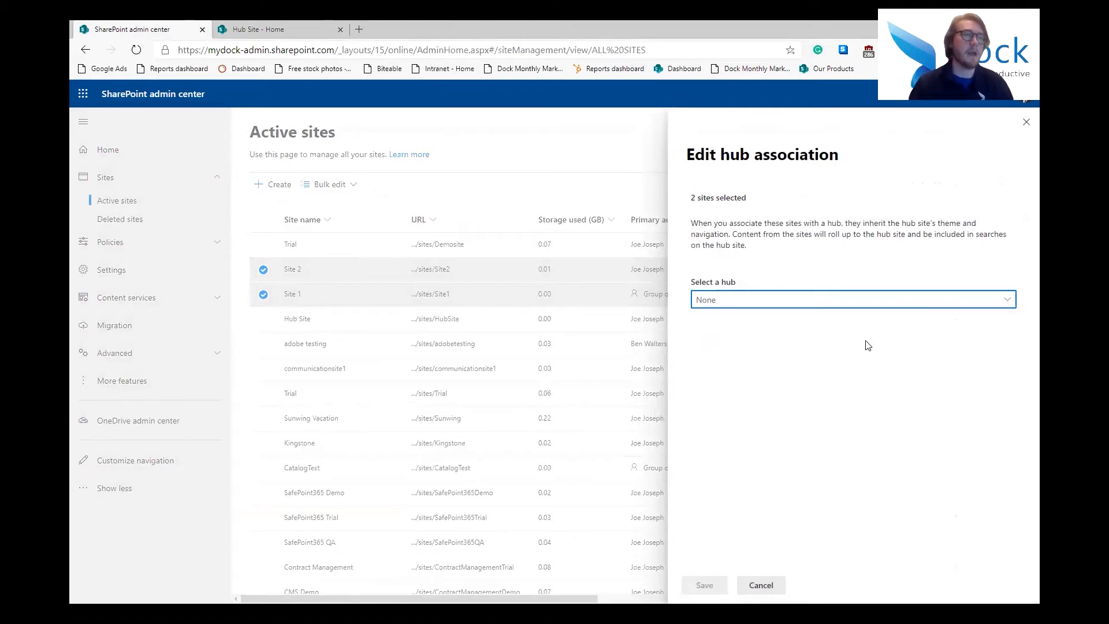
click(1006, 300)
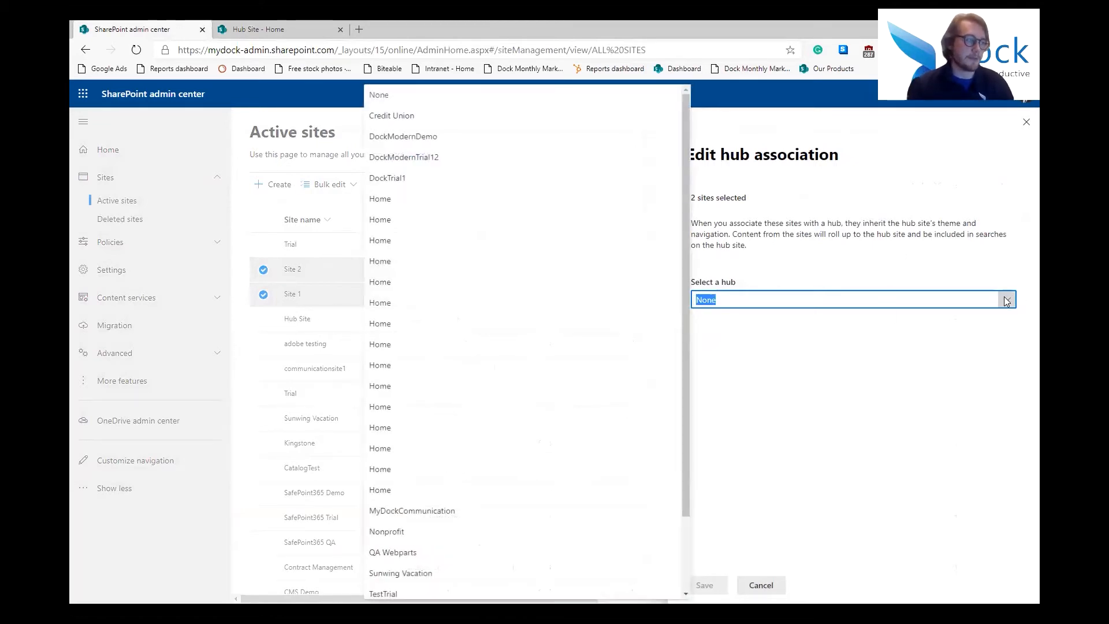
scroll(515, 198, down, 2)
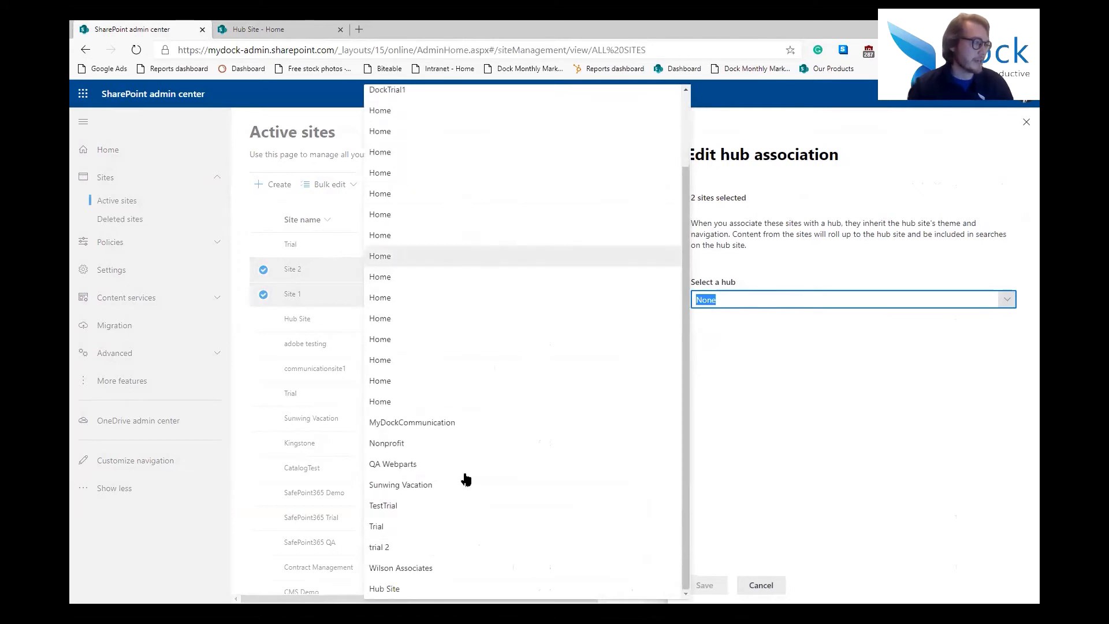
click(388, 589)
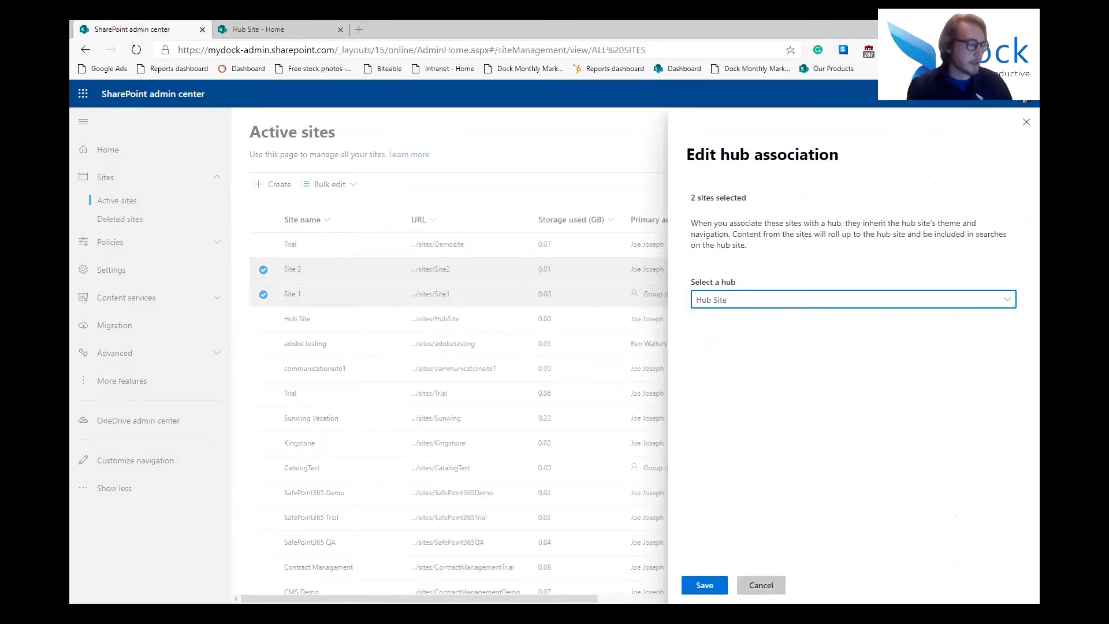
click(705, 585)
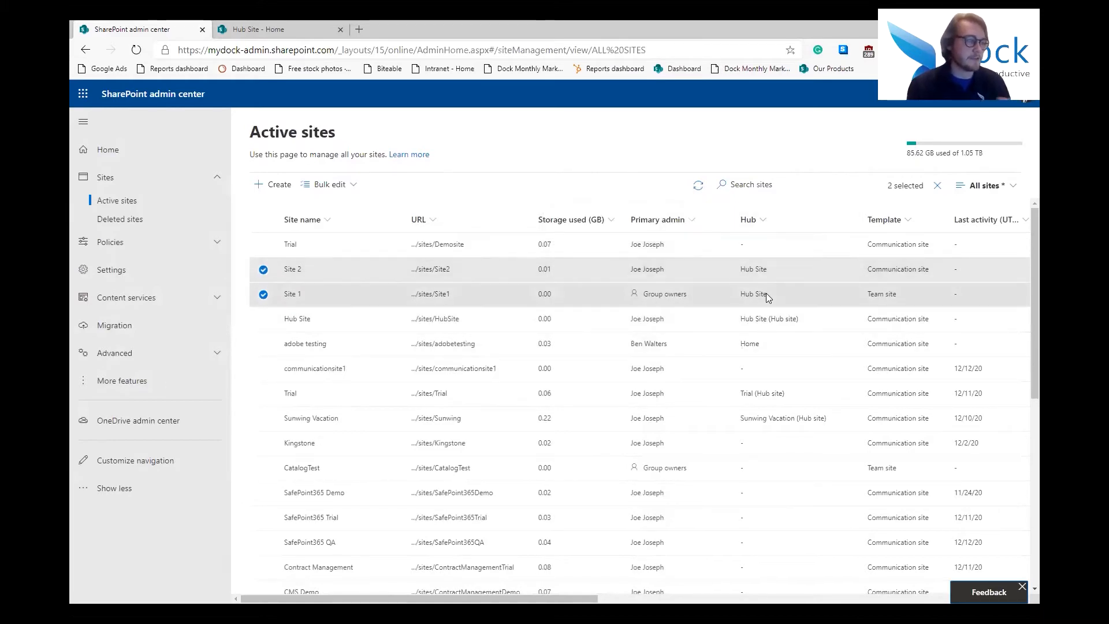
Open Site 2 and Site 1 in new browser tabs from their URLs and place the Site 1 tab before Site 2.
right_click(431, 270)
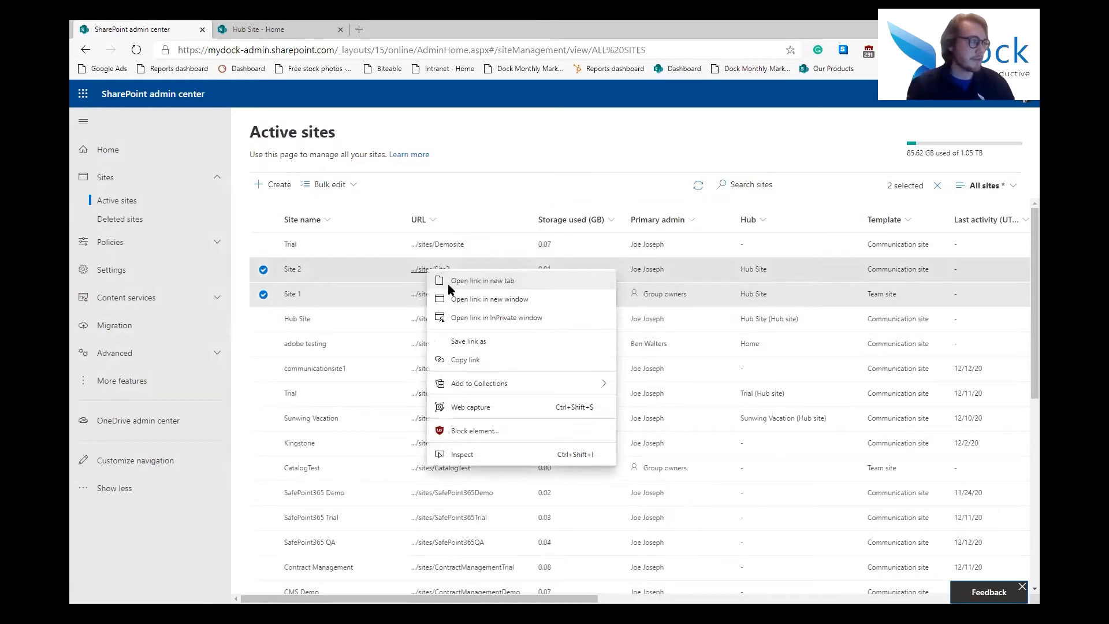
click(450, 283)
right_click(428, 293)
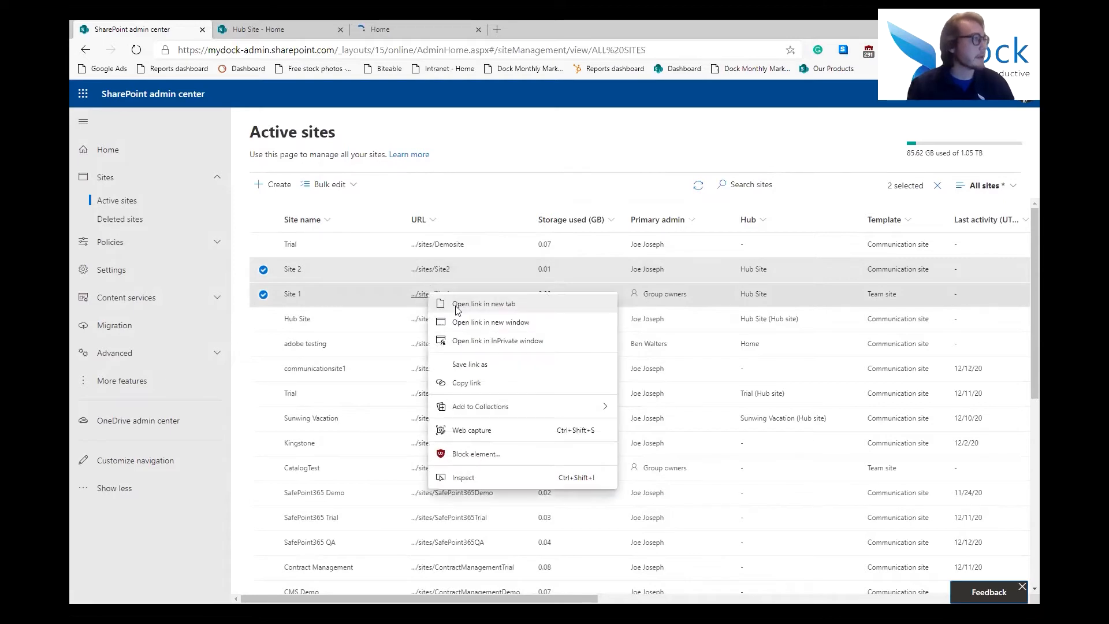
click(457, 305)
click(409, 24)
drag(584, 24, 447, 35)
Examine the hub navigation bar on the Site 2 and Site 1 home pages.
click(537, 28)
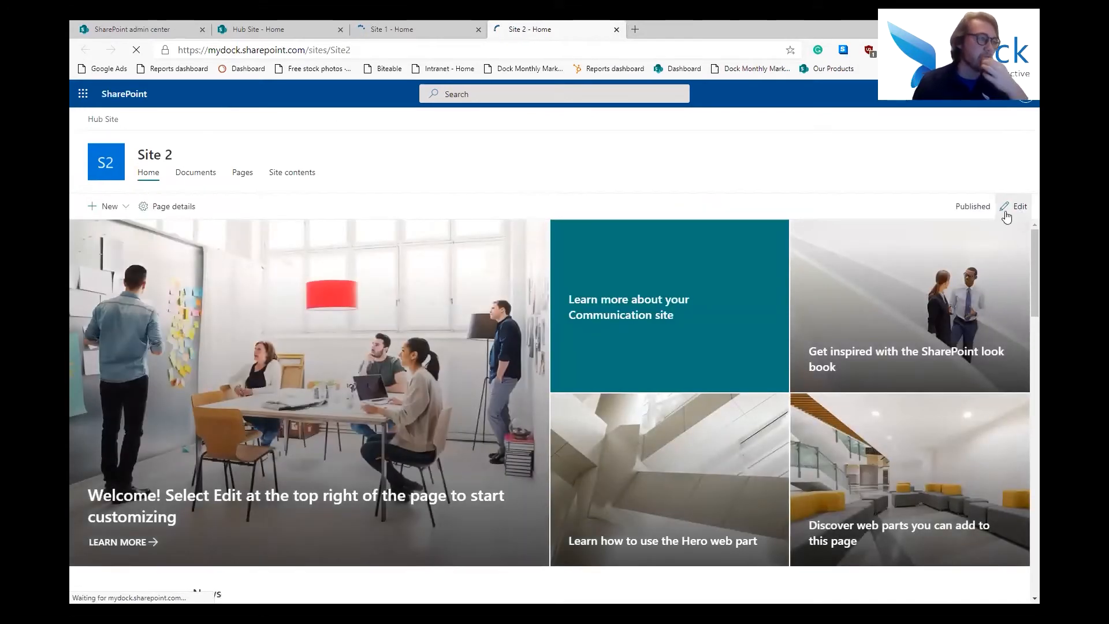
click(383, 27)
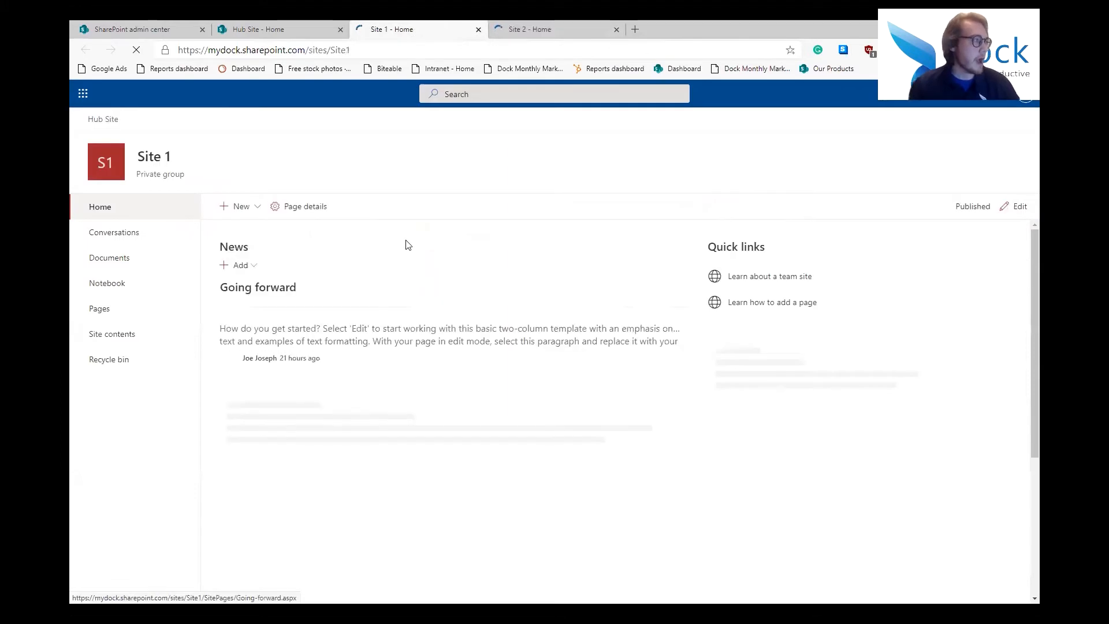
click(572, 26)
click(390, 29)
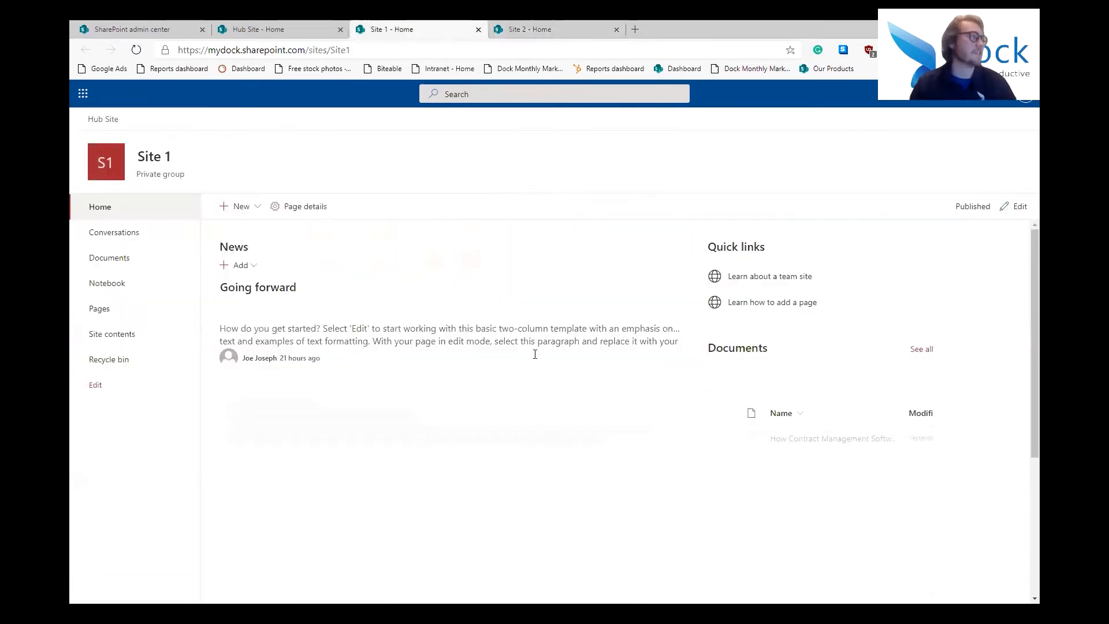
click(271, 26)
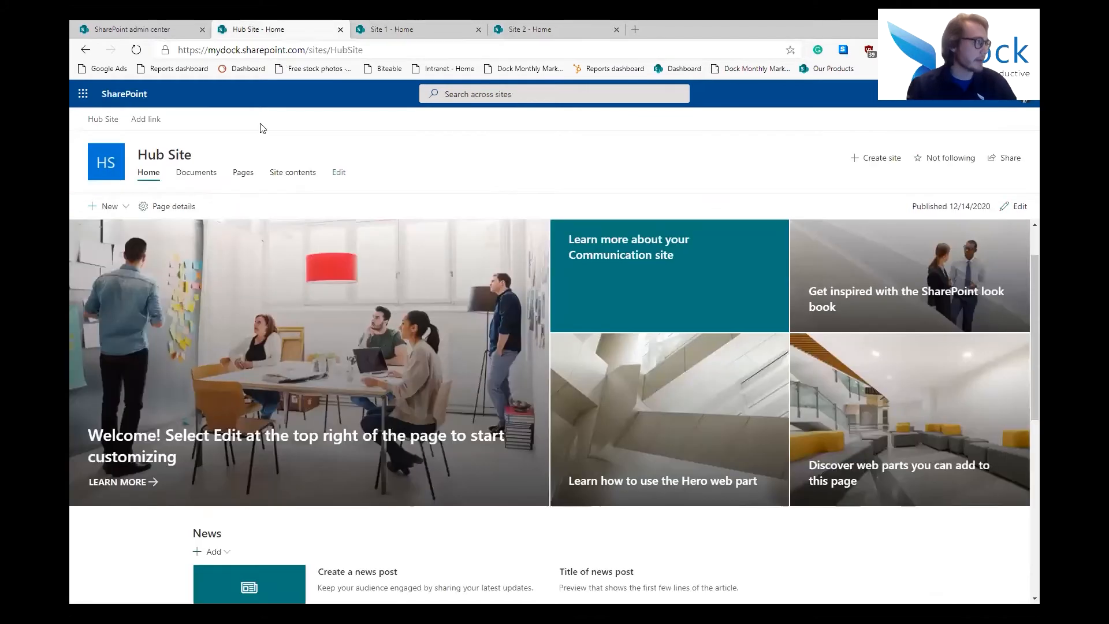
click(153, 116)
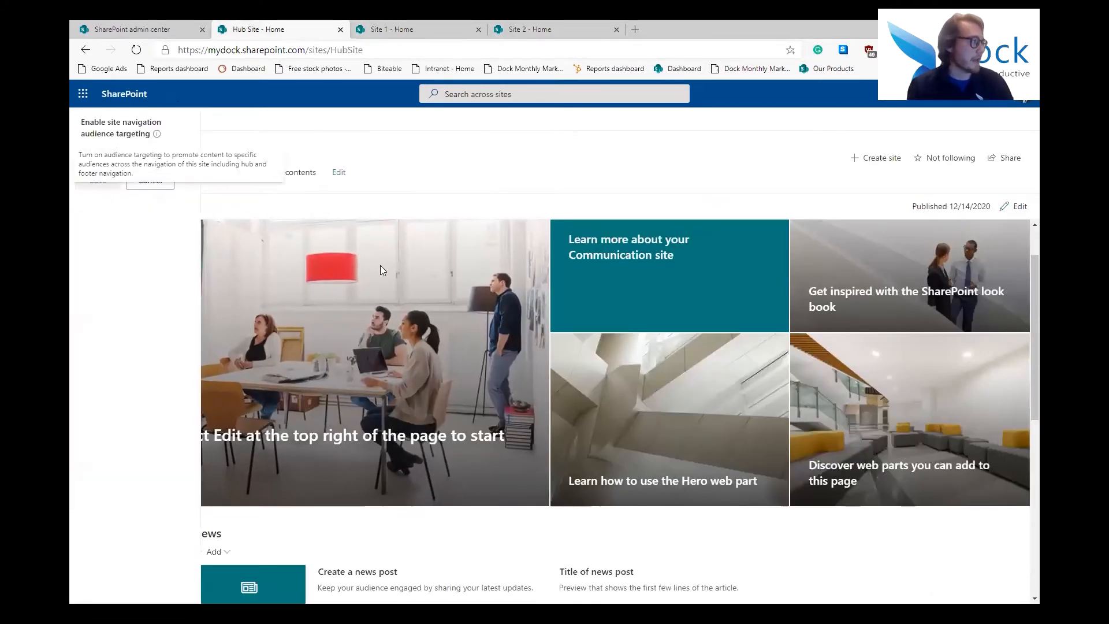
click(428, 26)
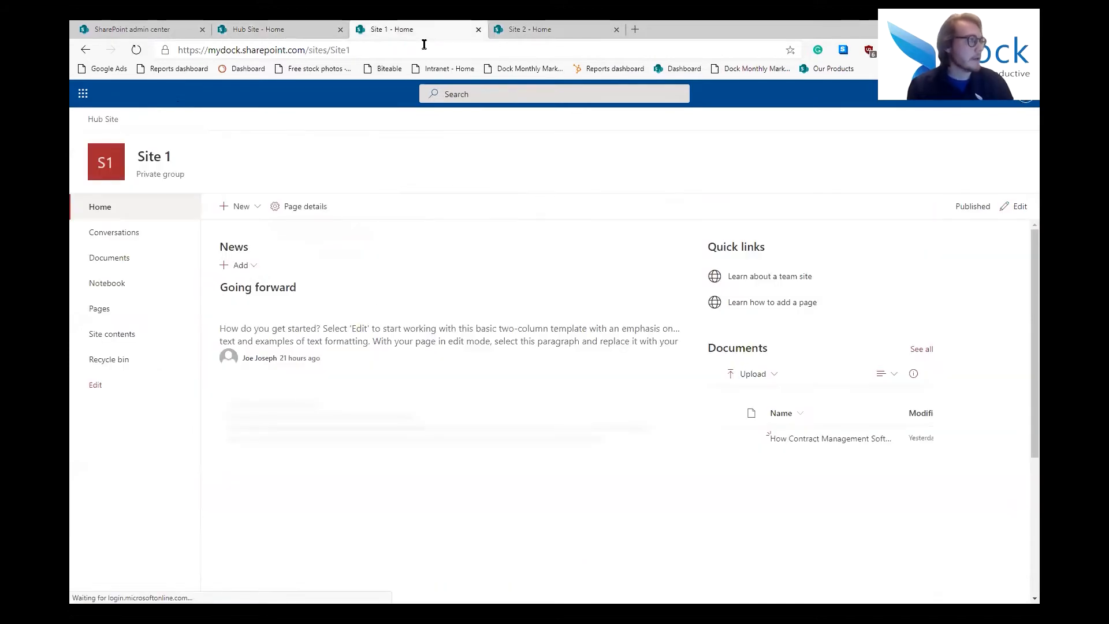
click(424, 45)
key(ctrl+c)
click(213, 27)
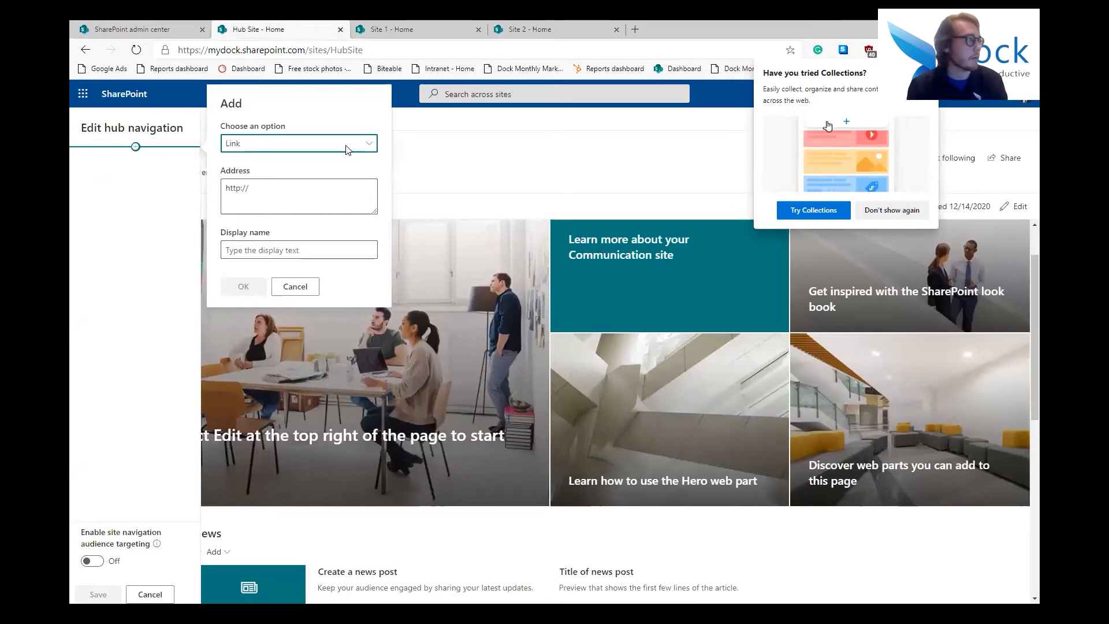
click(319, 148)
click(318, 147)
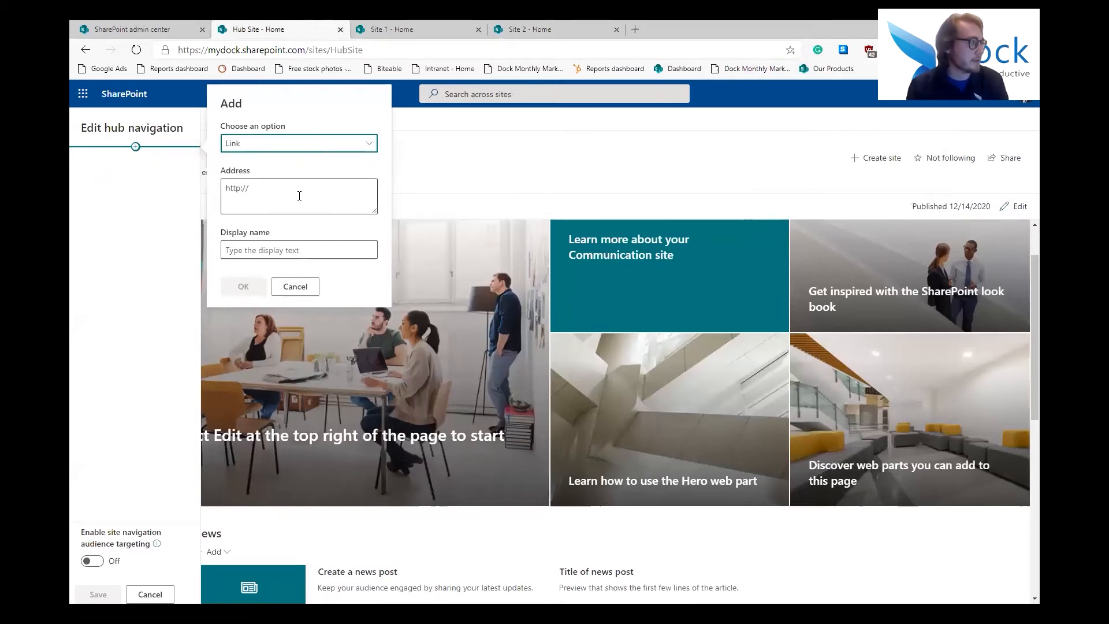
drag(299, 196, 170, 188)
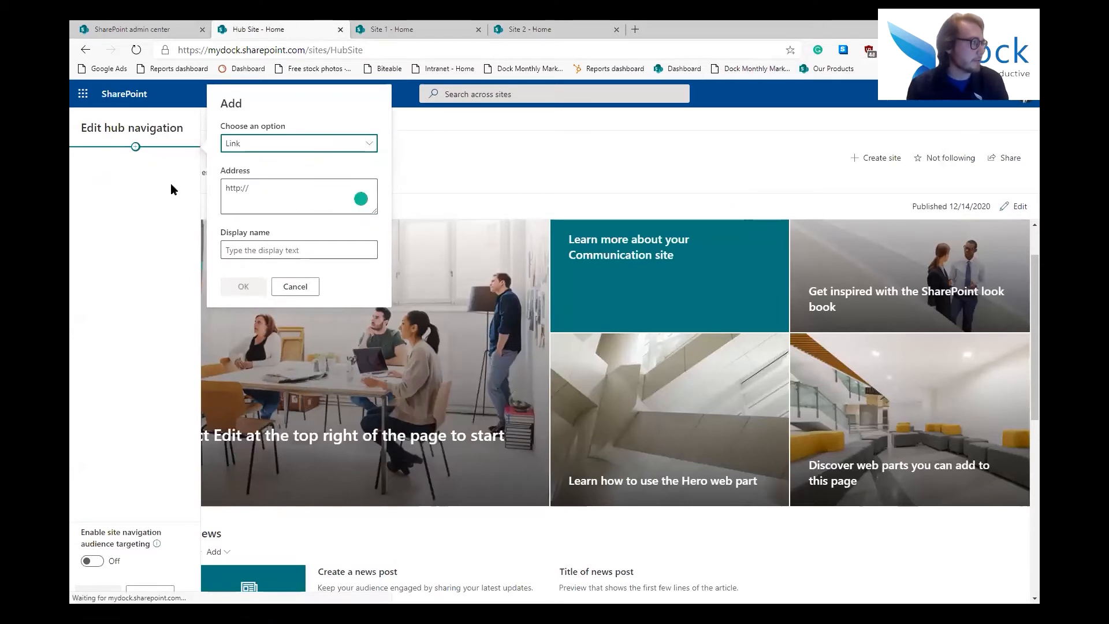
triple_click(241, 190)
key(ctrl+v)
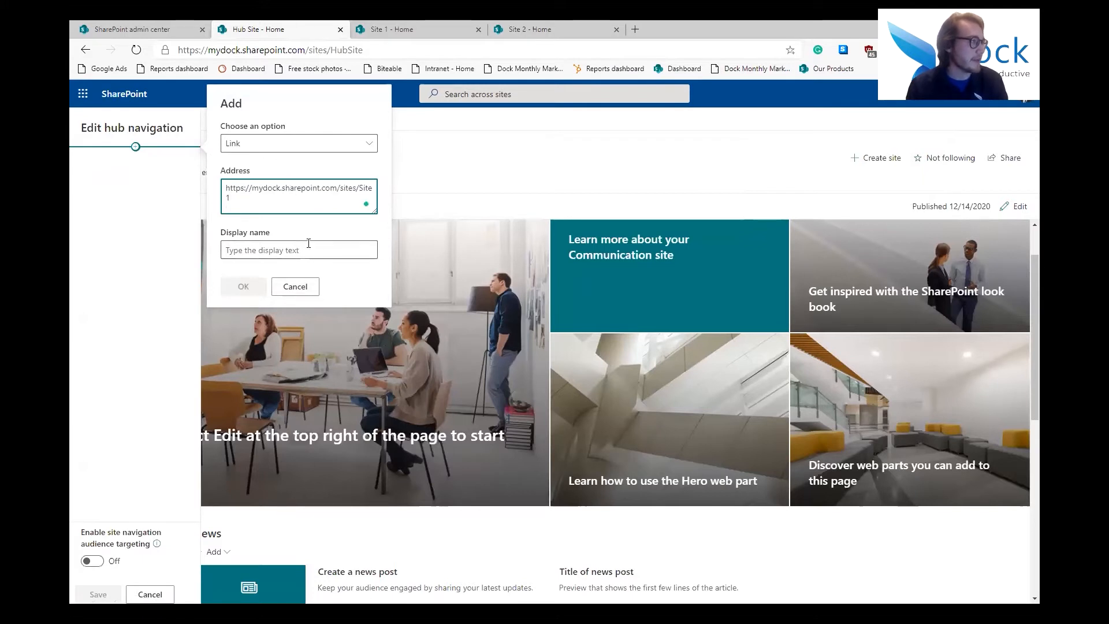
click(318, 252)
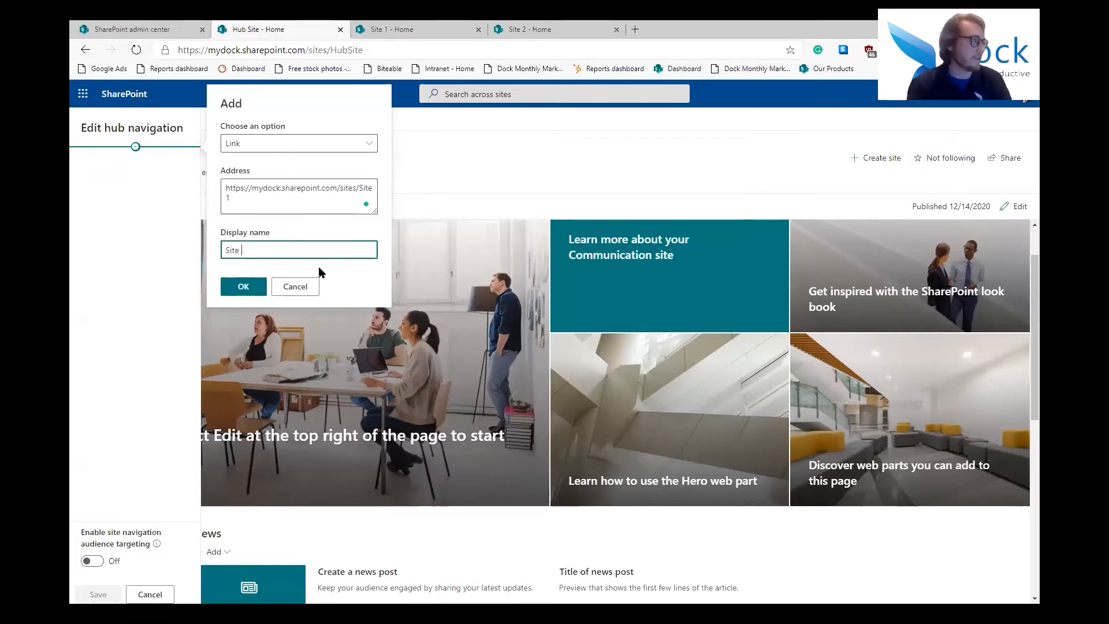
click(234, 286)
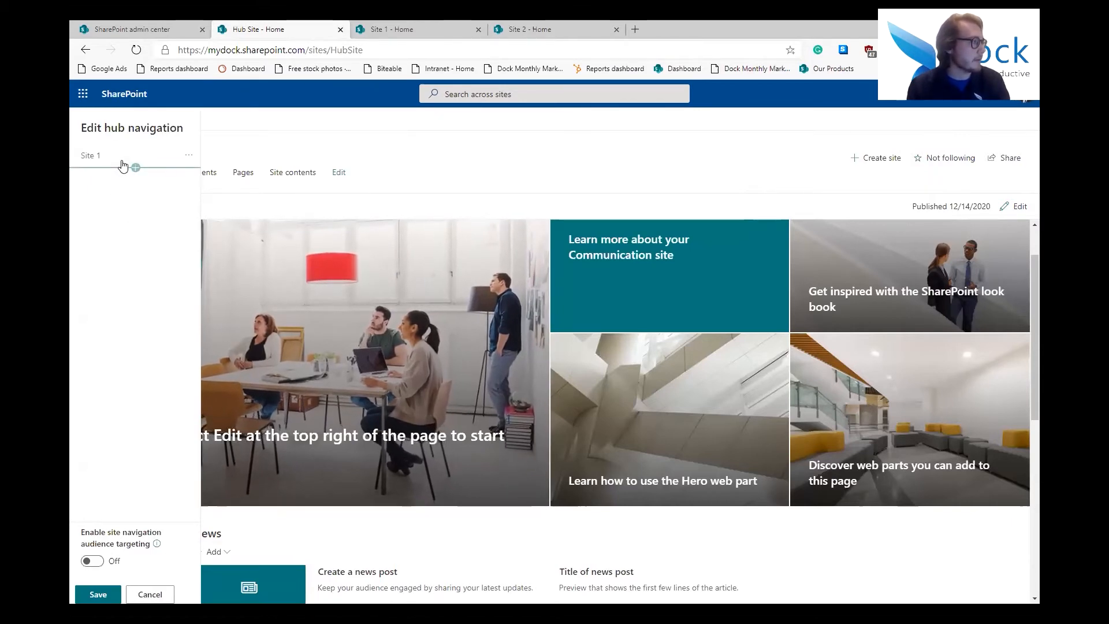
click(134, 168)
click(428, 29)
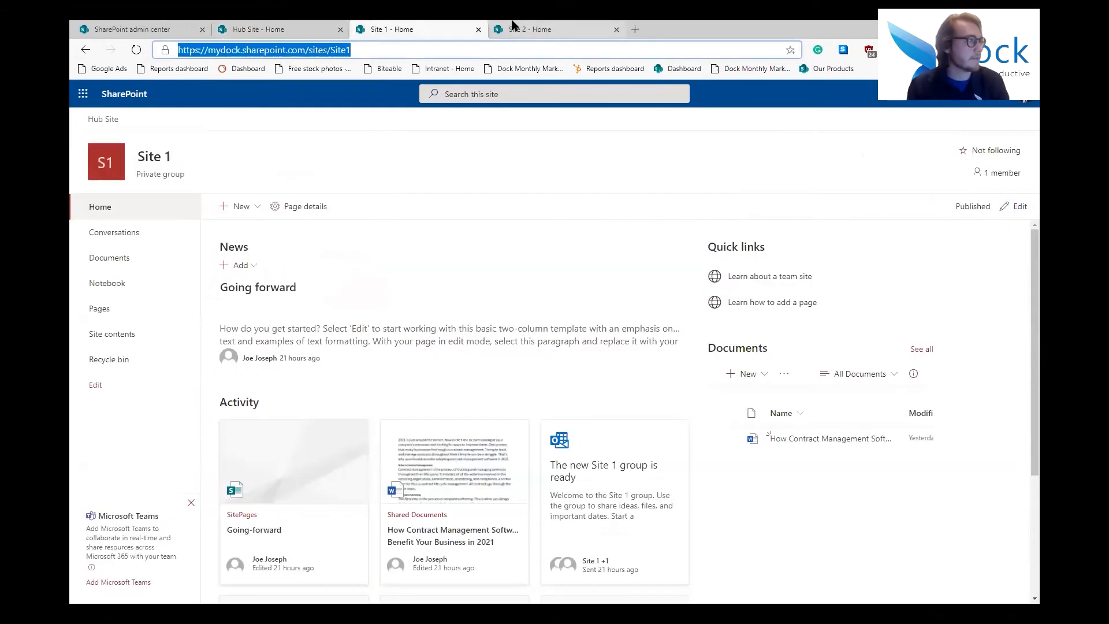
click(508, 29)
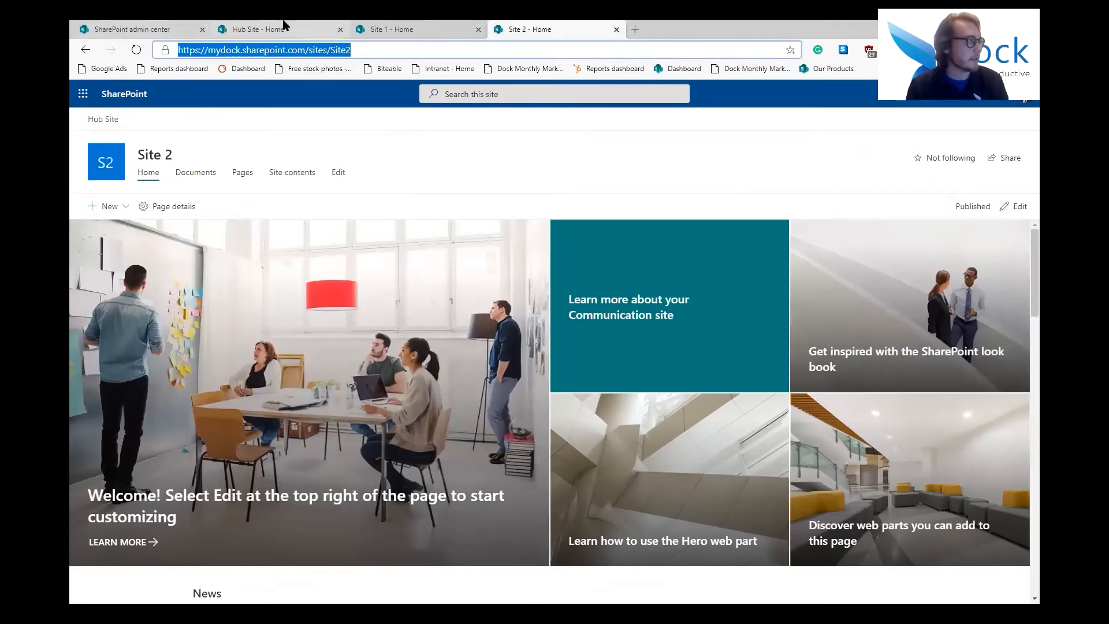
click(279, 29)
click(266, 190)
key(ctrl+a)
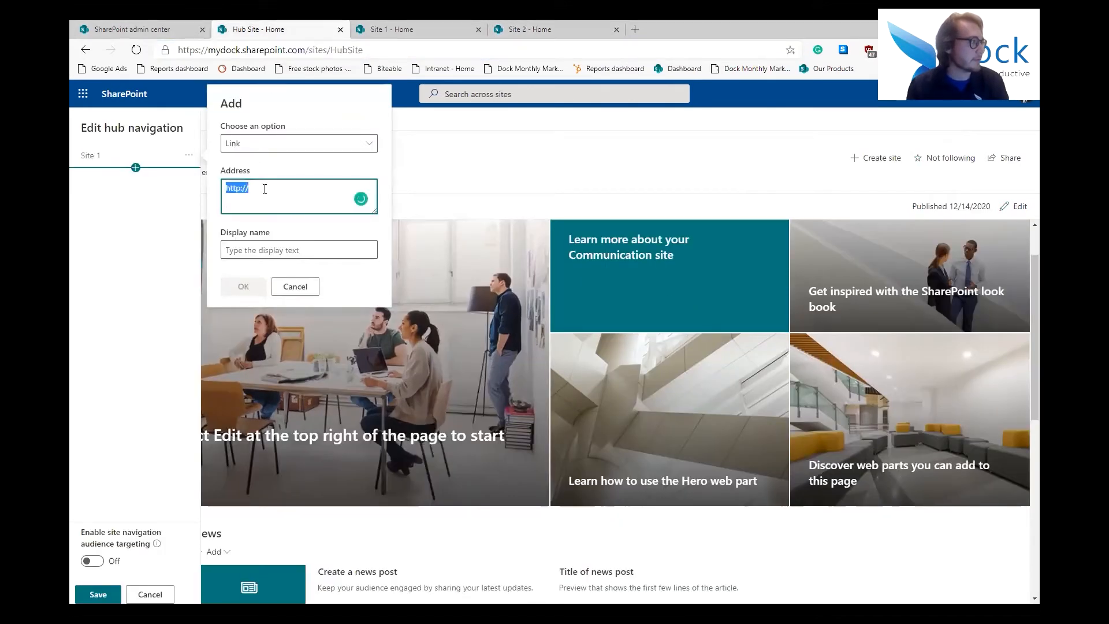
text(https://mydock.sharepoint.com/sites/Site2)
click(275, 247)
text(Si)
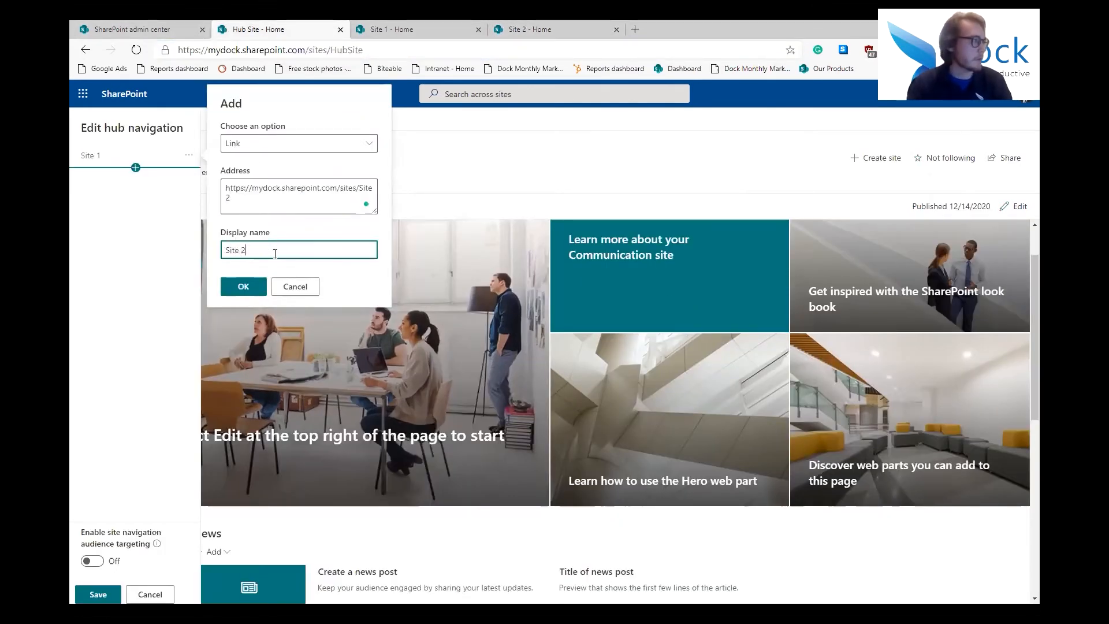
text(te 22)
key(BackSpace)
click(242, 287)
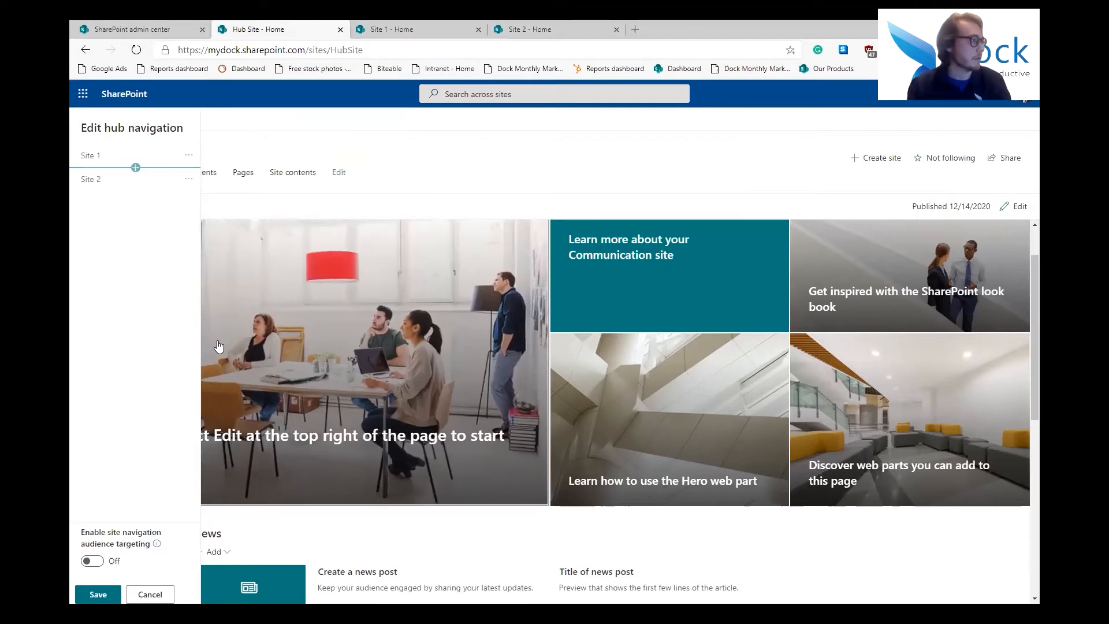
click(93, 590)
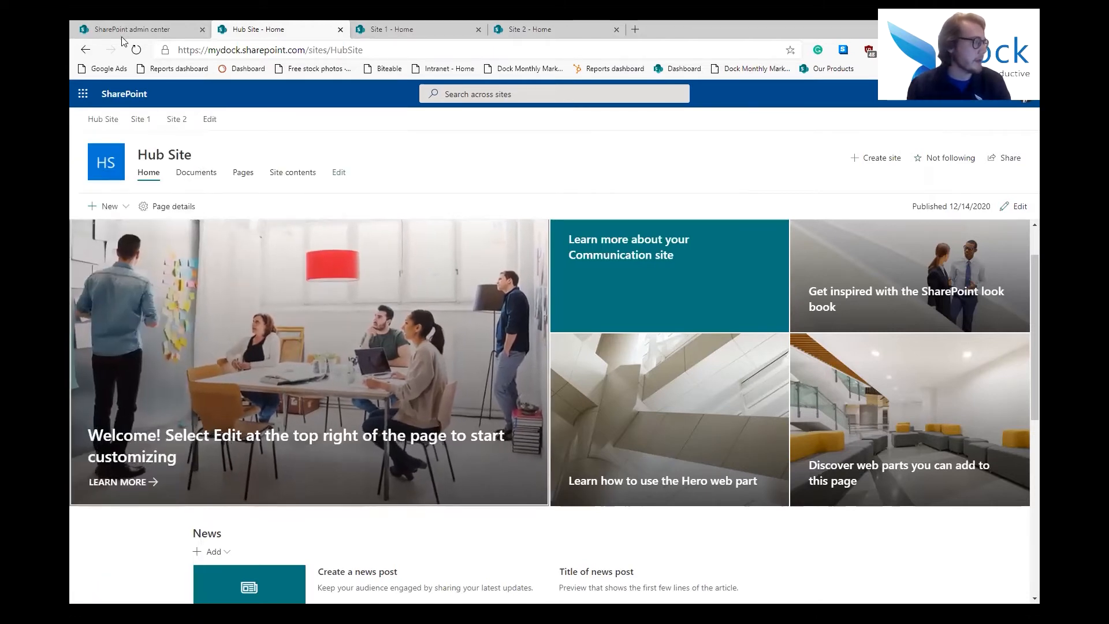
Refresh Site 1, check the hub navigation on Site 2 by following its Site 1 link, and close both site tabs.
key(ctrl+Tab)
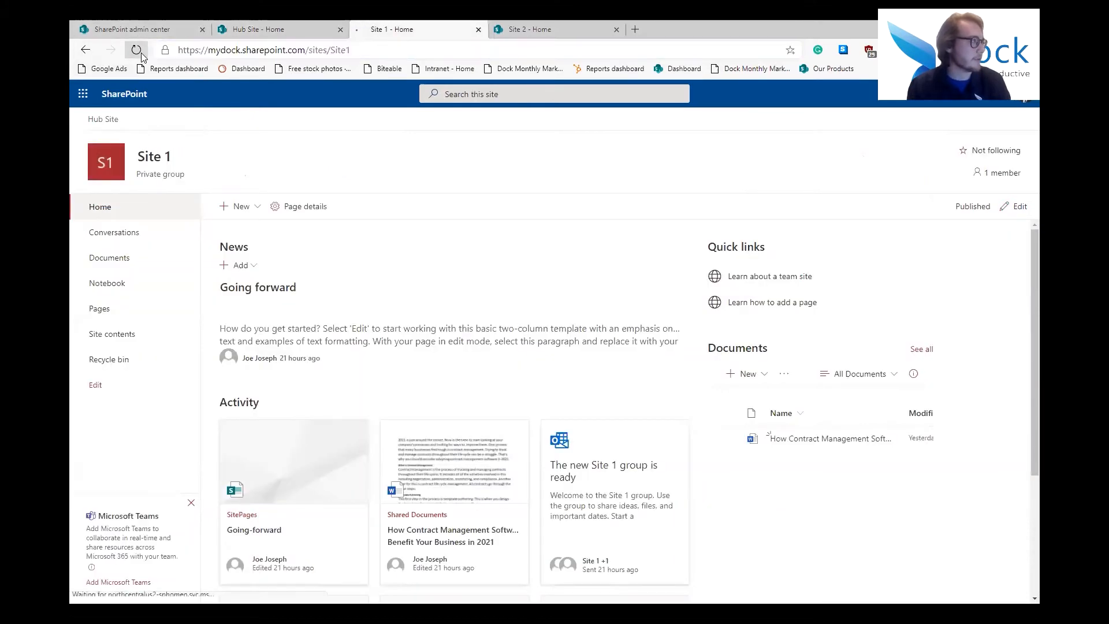
click(136, 49)
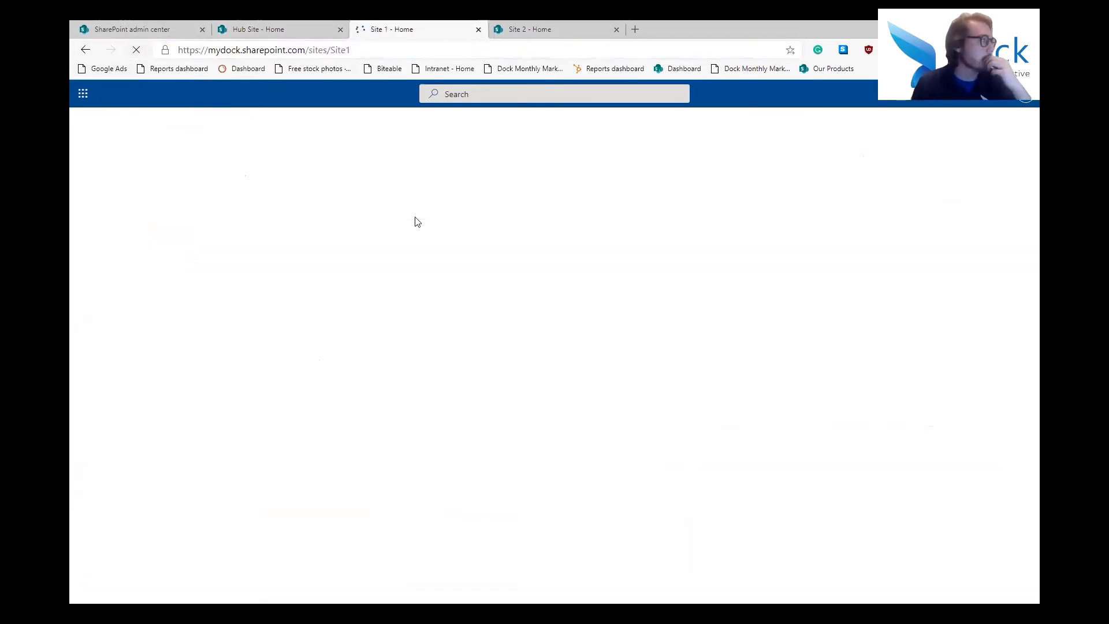
click(607, 33)
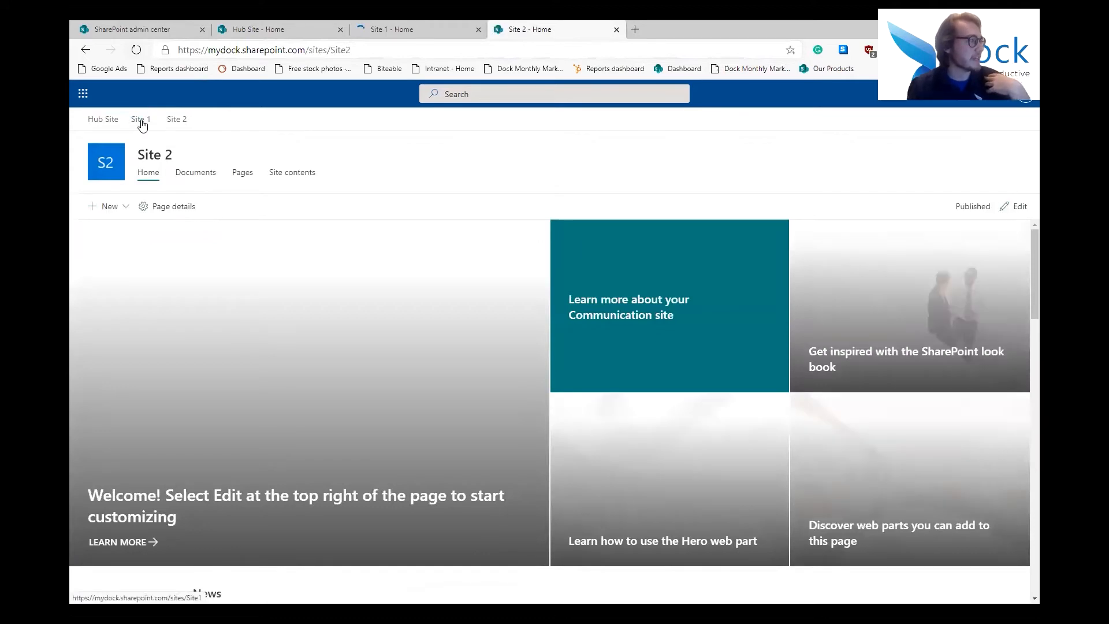
click(141, 119)
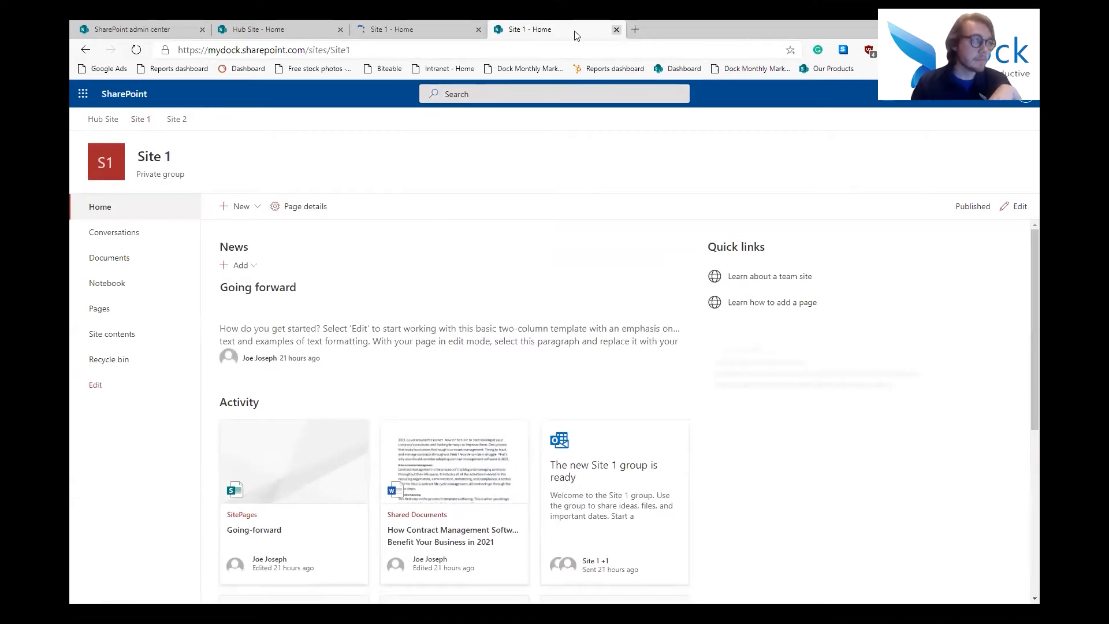
click(616, 29)
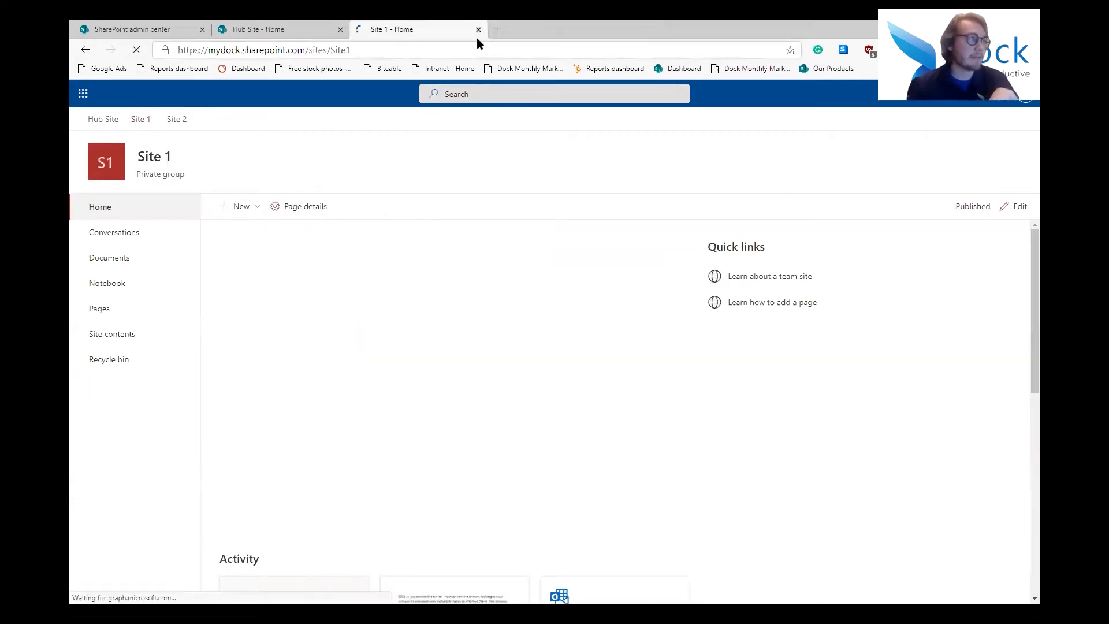
click(478, 30)
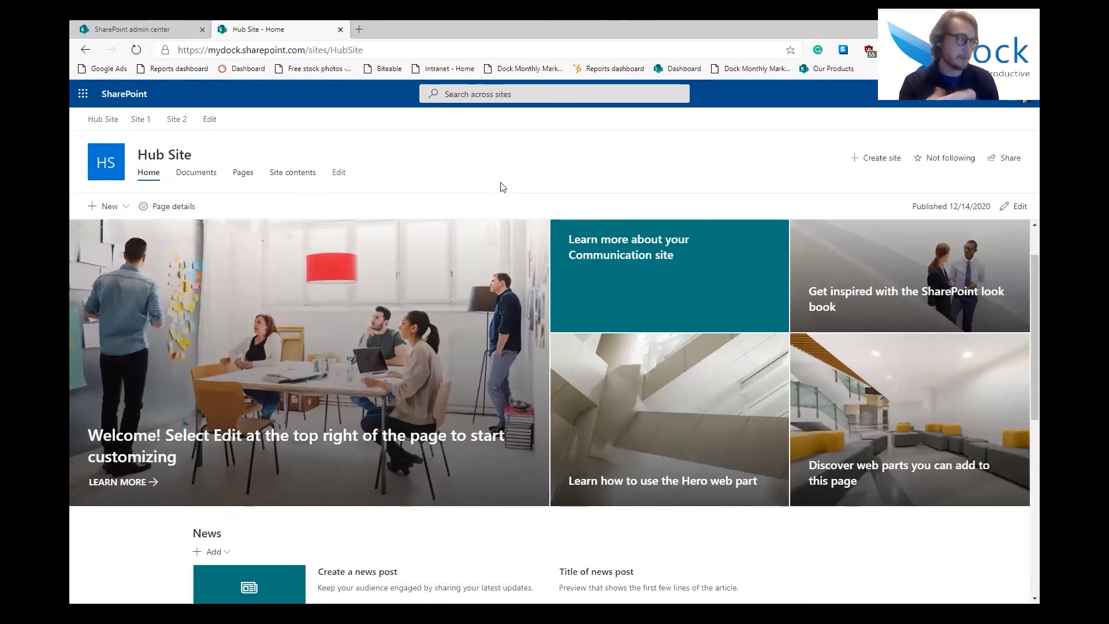
Open Site 1 from Hub Site's hub navigation and refresh the page to check its navigation links.
click(141, 120)
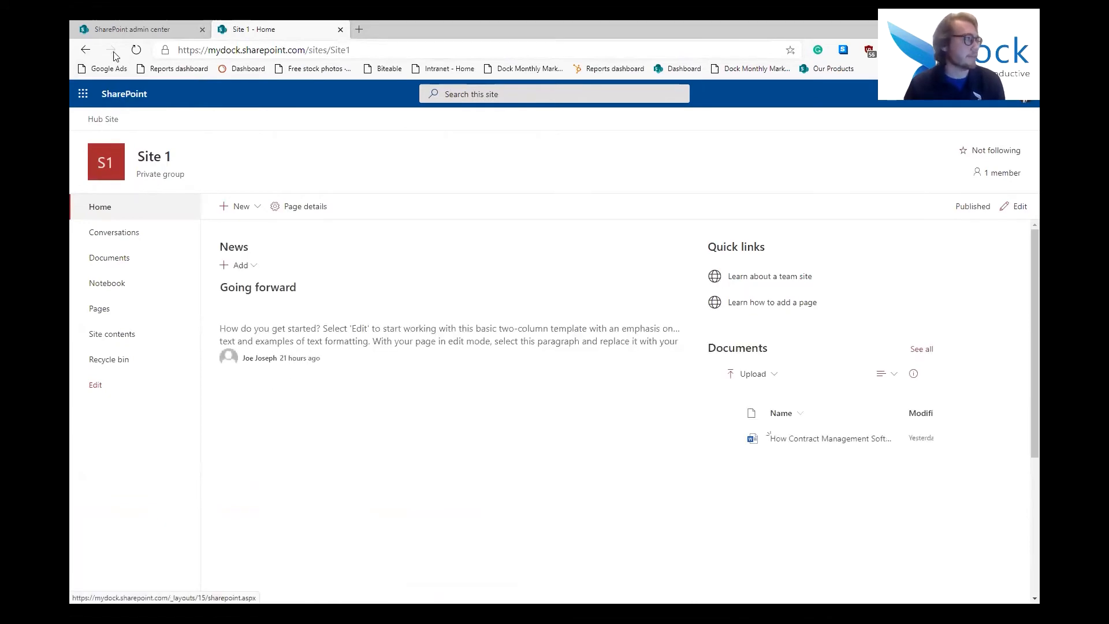
click(136, 49)
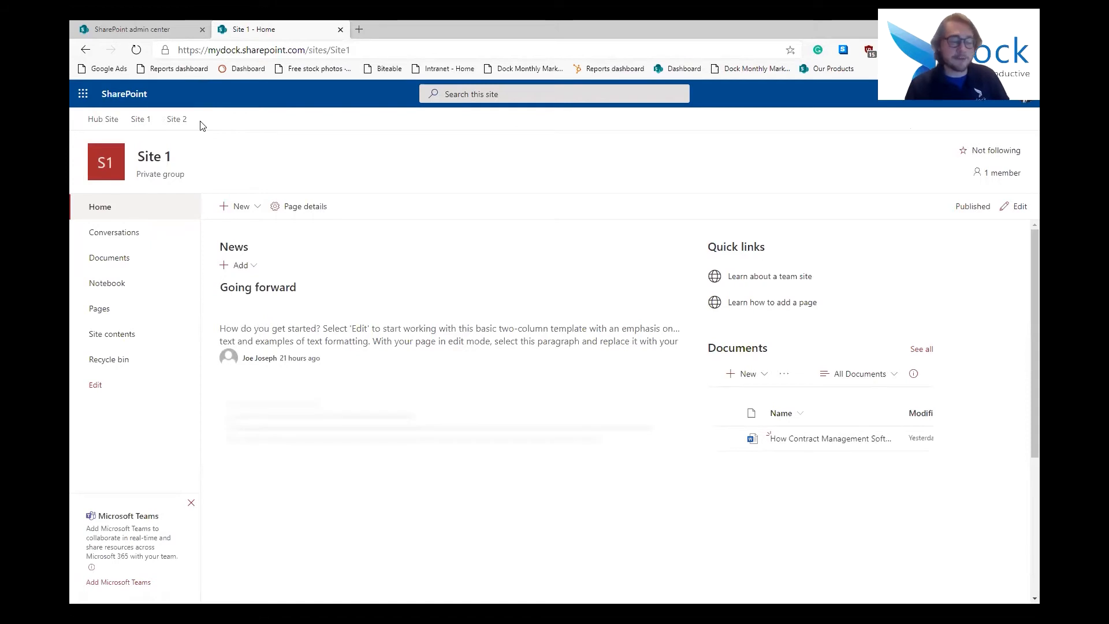
Return to Hub Site, make Site 2 a sub link under Site 1 in the hub navigation, save, and check the submenu.
click(106, 121)
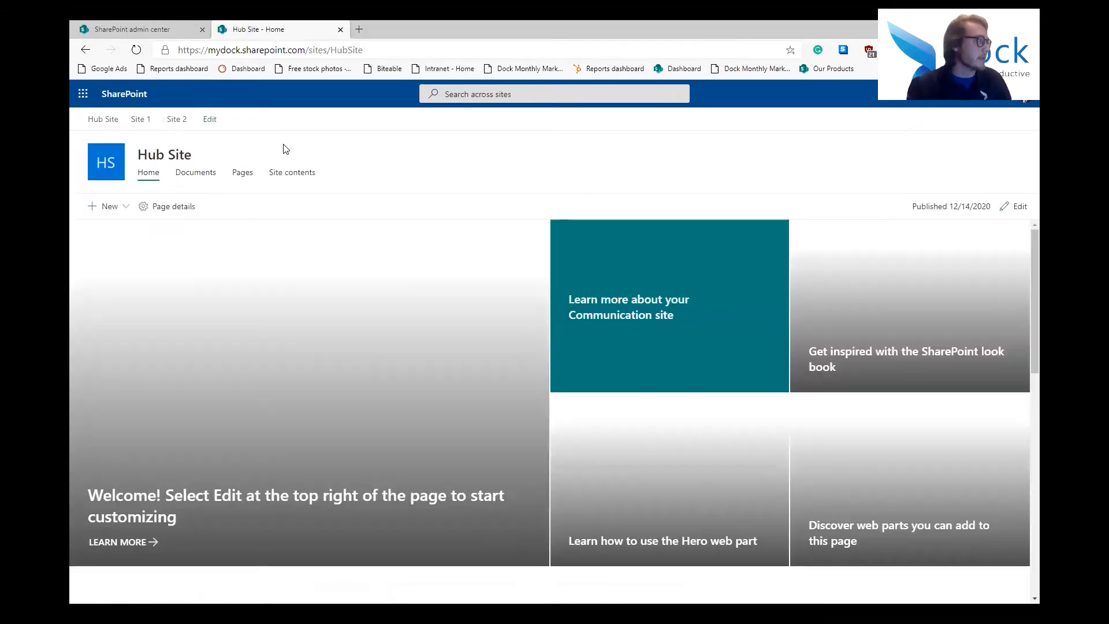
click(211, 122)
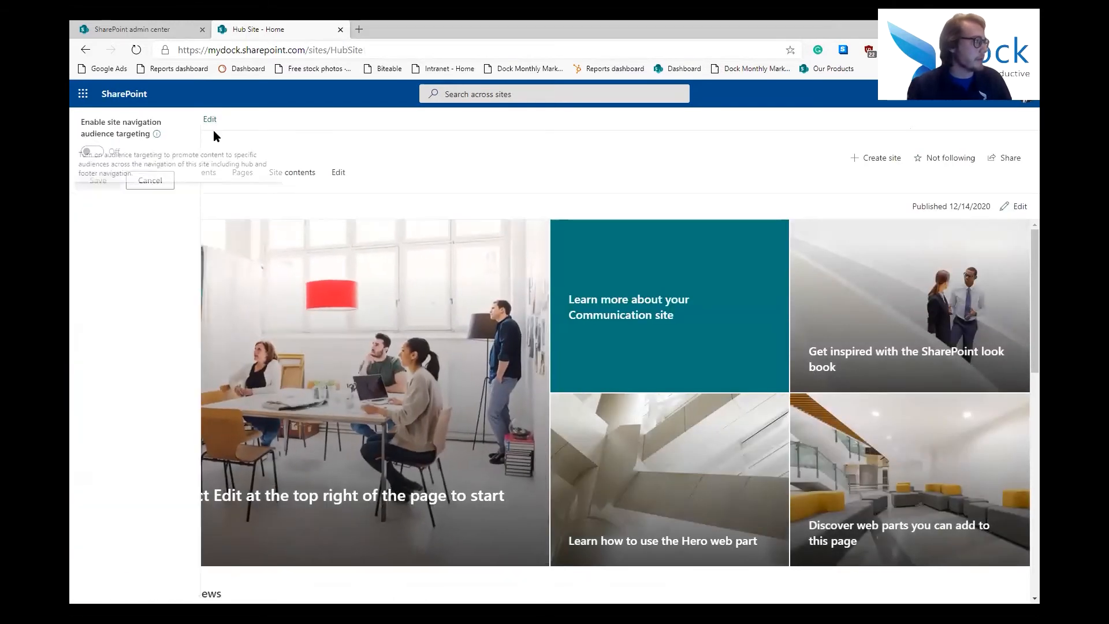
click(183, 156)
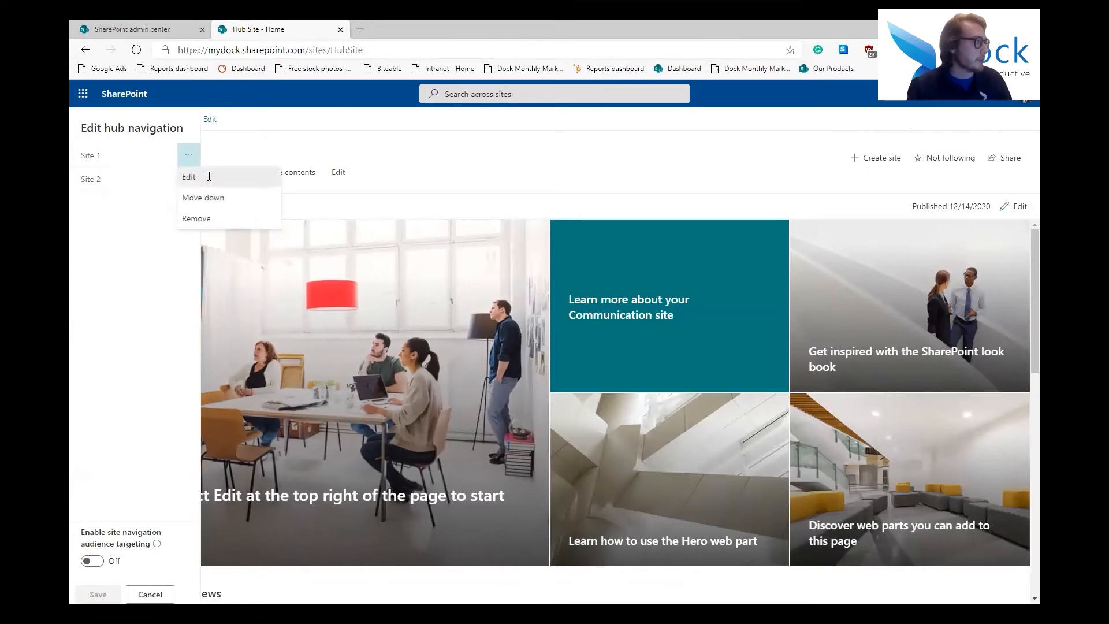
click(190, 177)
click(293, 286)
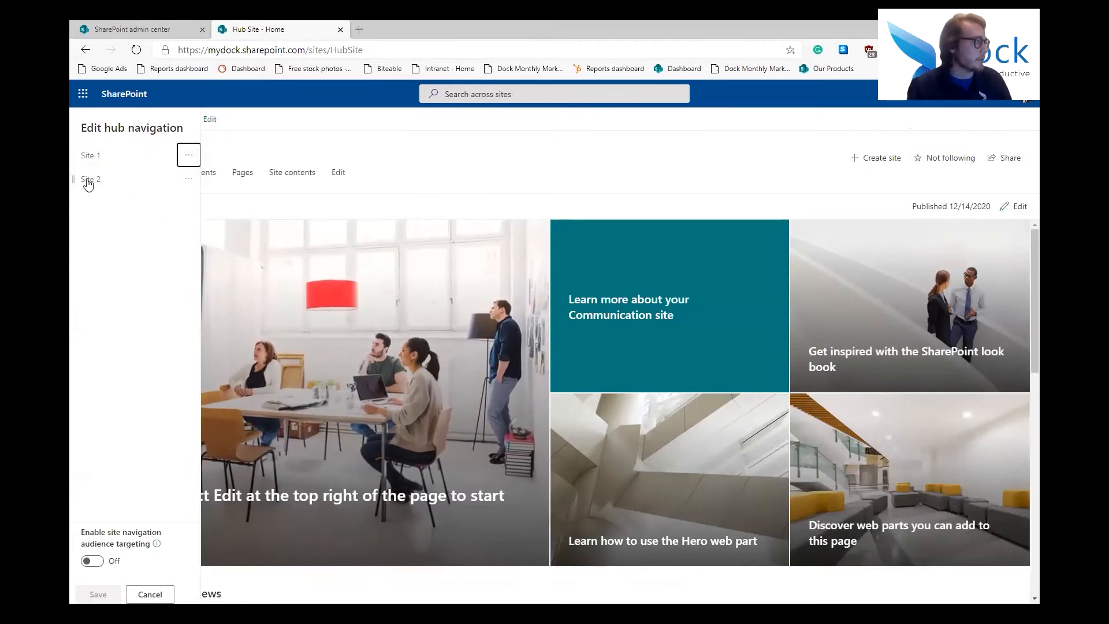
click(189, 178)
click(213, 242)
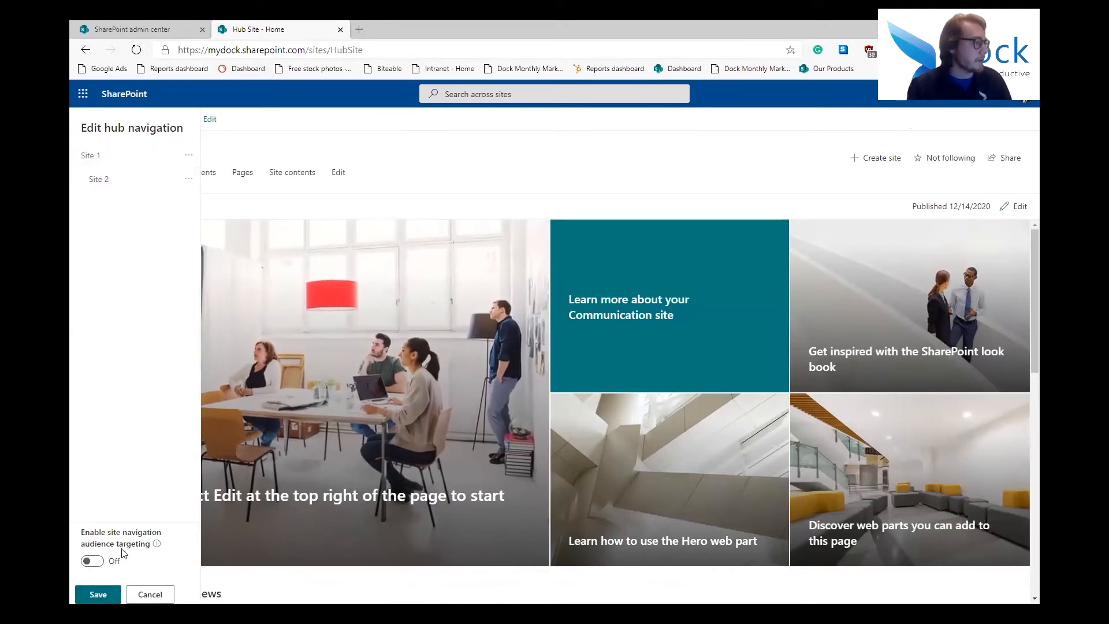
click(98, 595)
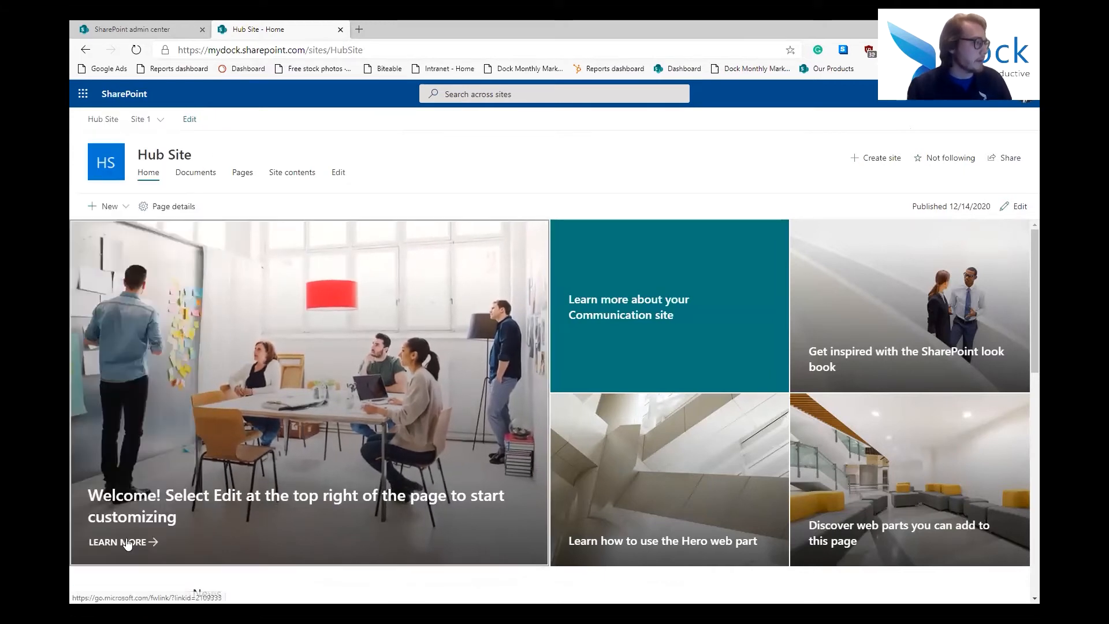
click(162, 120)
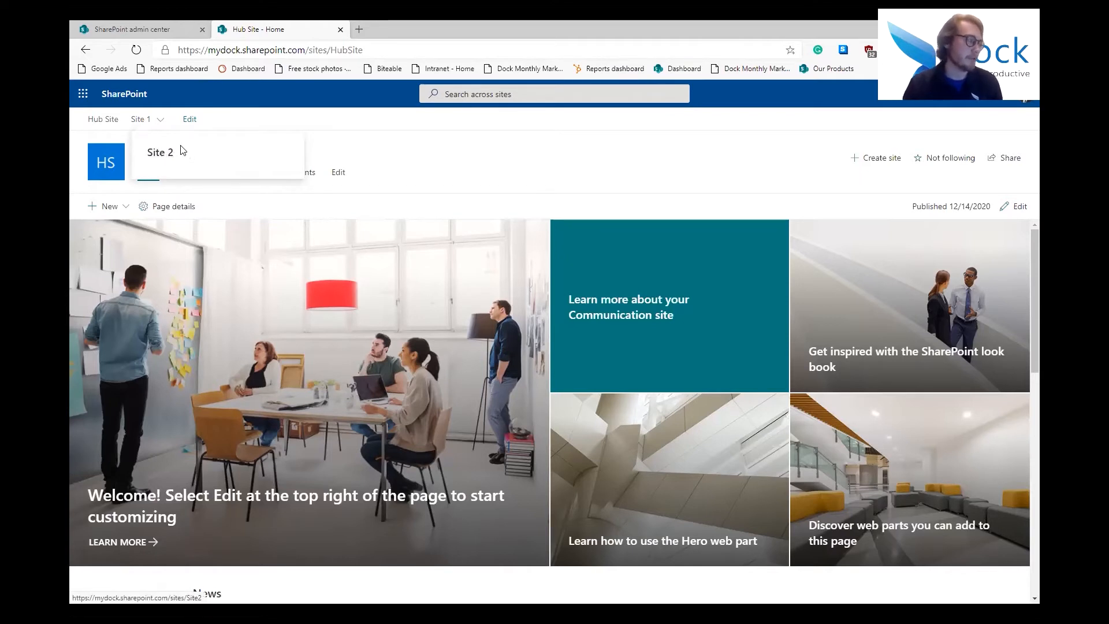
Promote Site 2 back to a top-level link in the hub navigation and save.
click(193, 120)
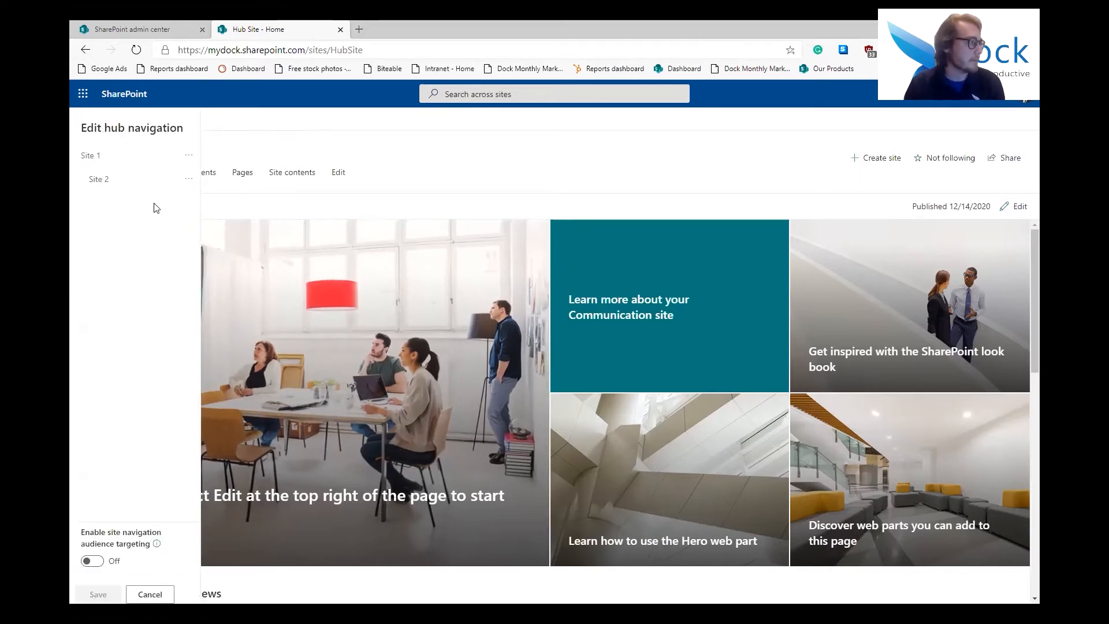
click(188, 178)
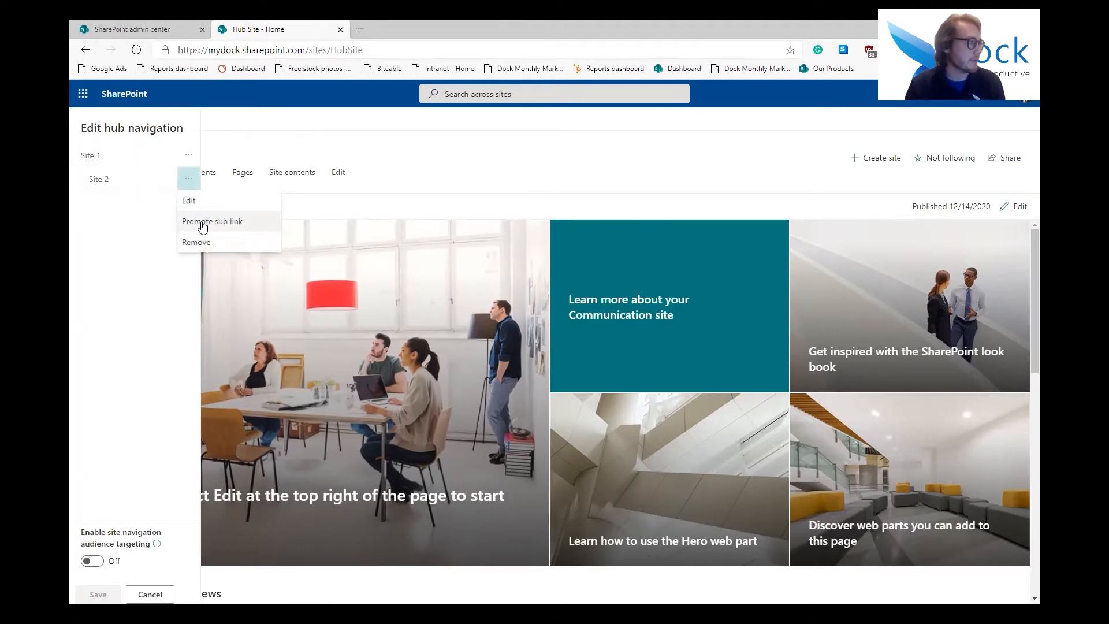
click(204, 221)
click(98, 594)
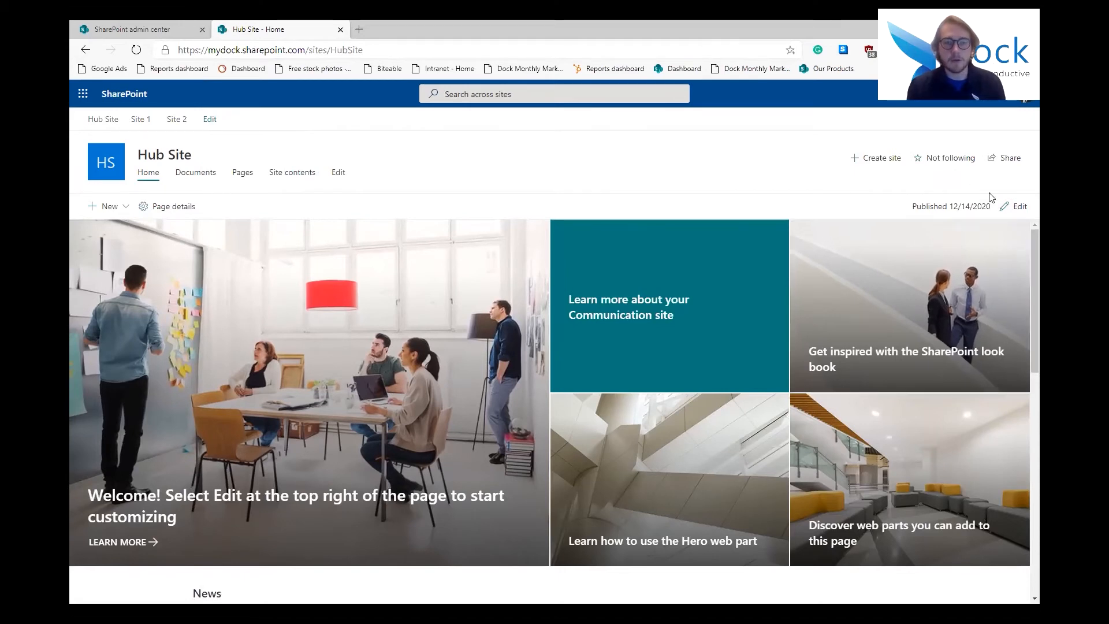
Change Hub Site's theme to the Red SharePoint theme and save it.
click(970, 94)
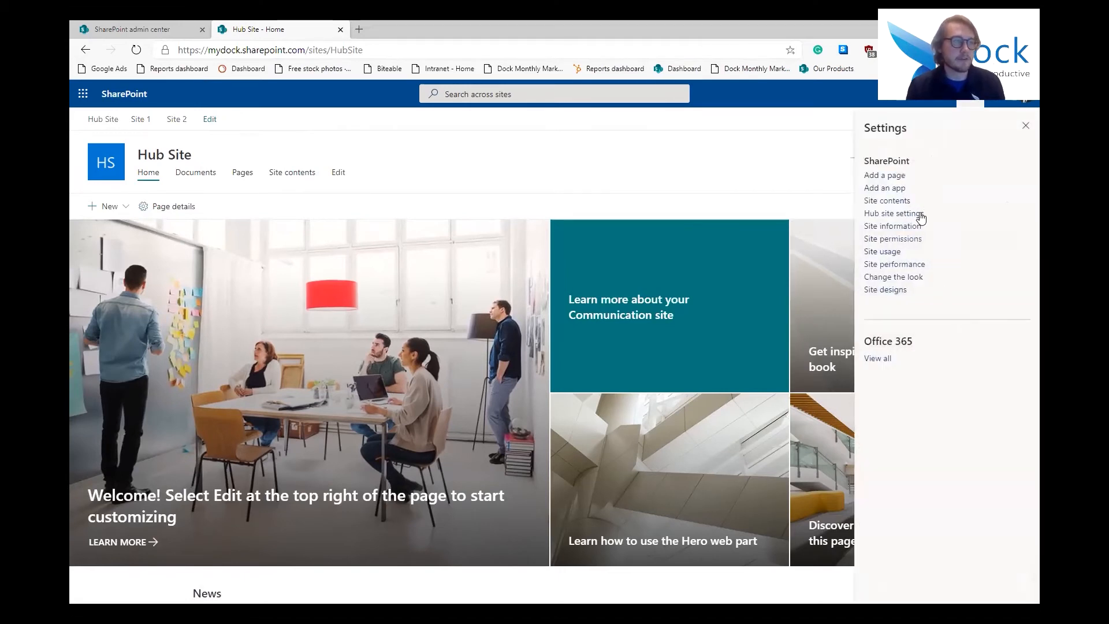
click(896, 278)
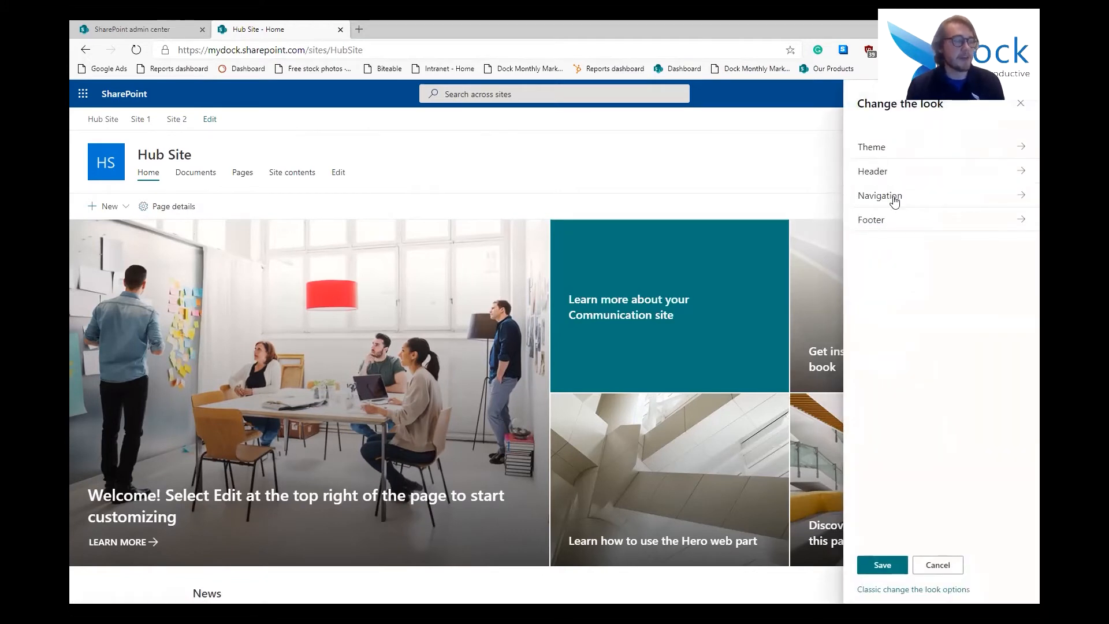
click(872, 147)
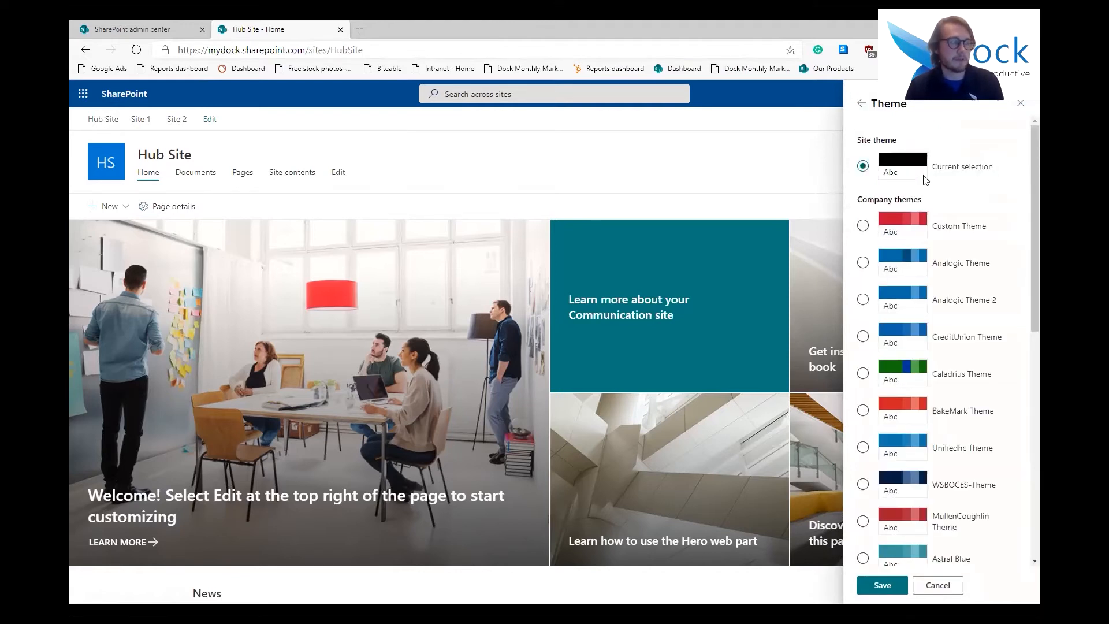
scroll(948, 260, down, 8)
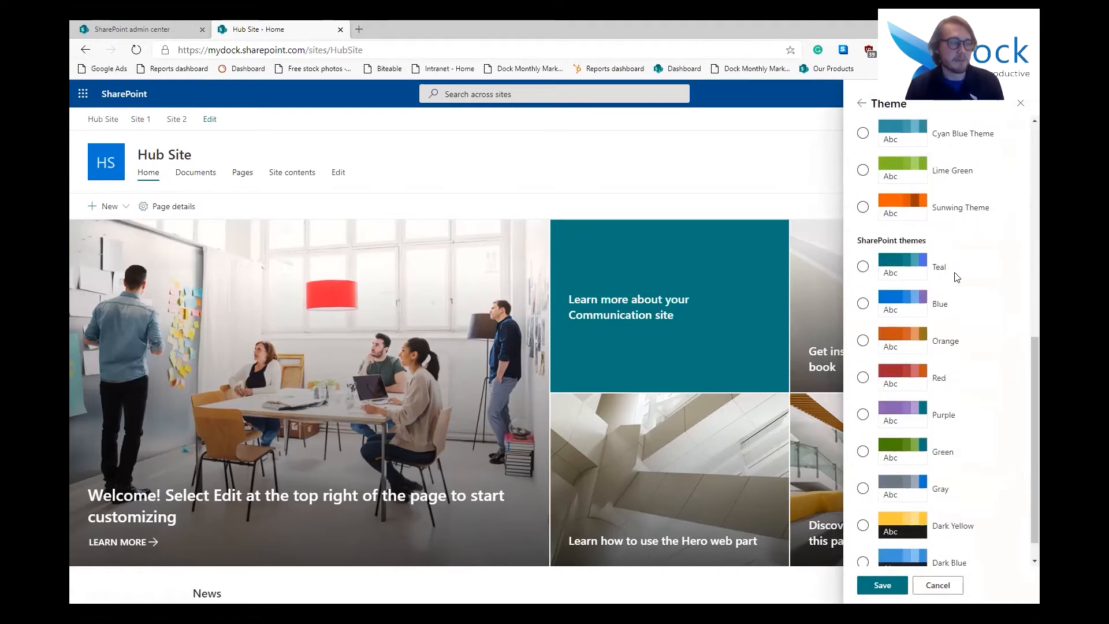
scroll(956, 275, up, 8)
scroll(958, 279, down, 7)
click(956, 279)
scroll(956, 278, down, 2)
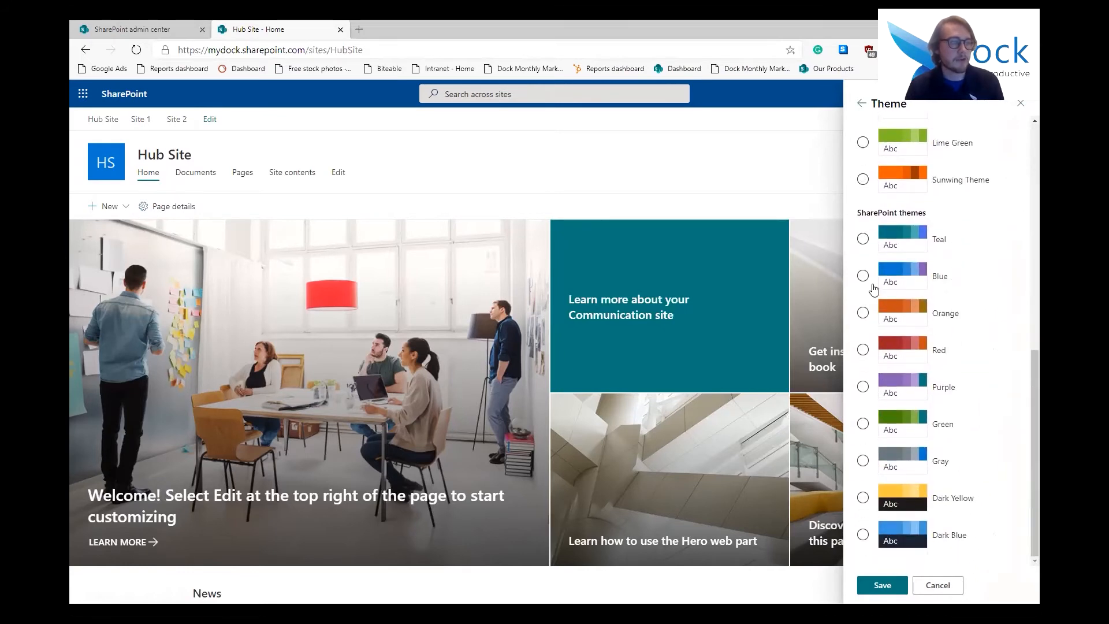
click(863, 349)
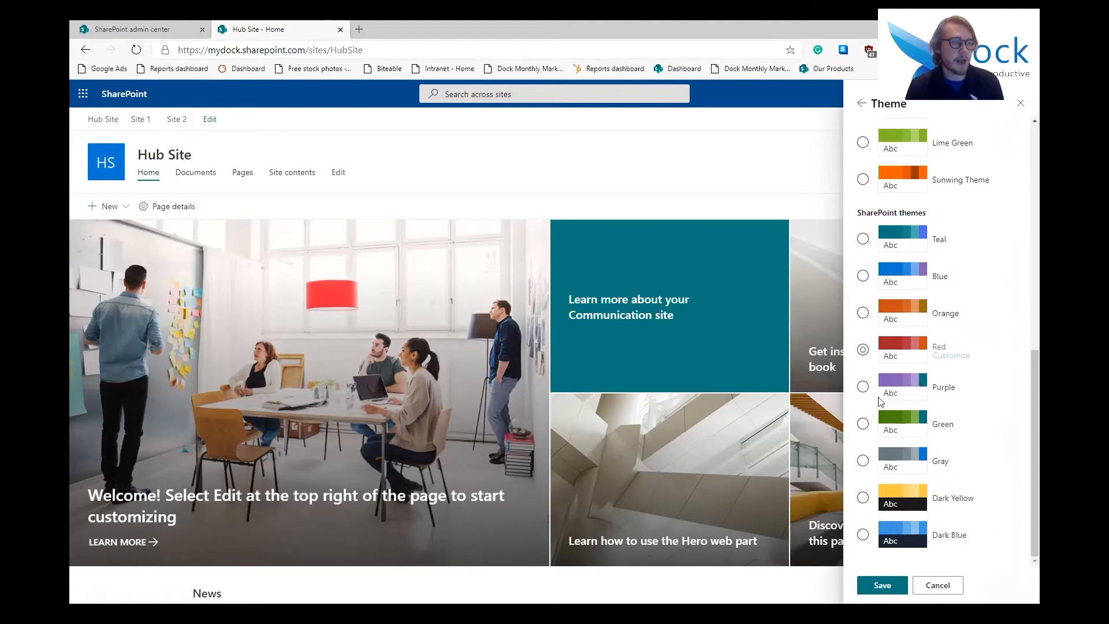
click(879, 586)
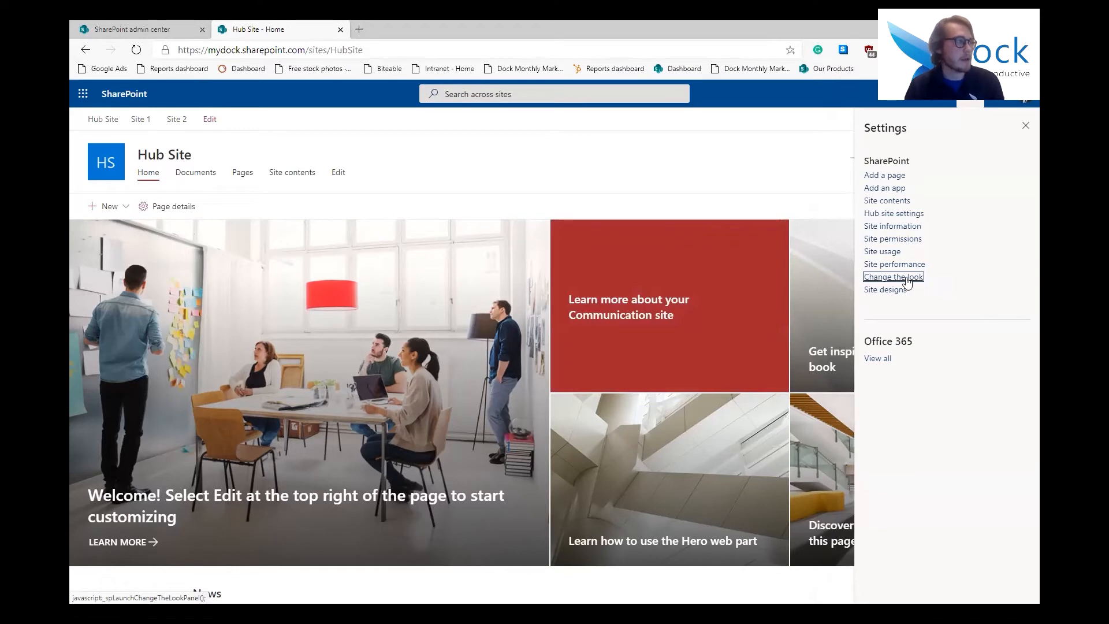
Try the Extended and Standard layouts for Hub Site's header, and settle on the Compact layout.
click(906, 280)
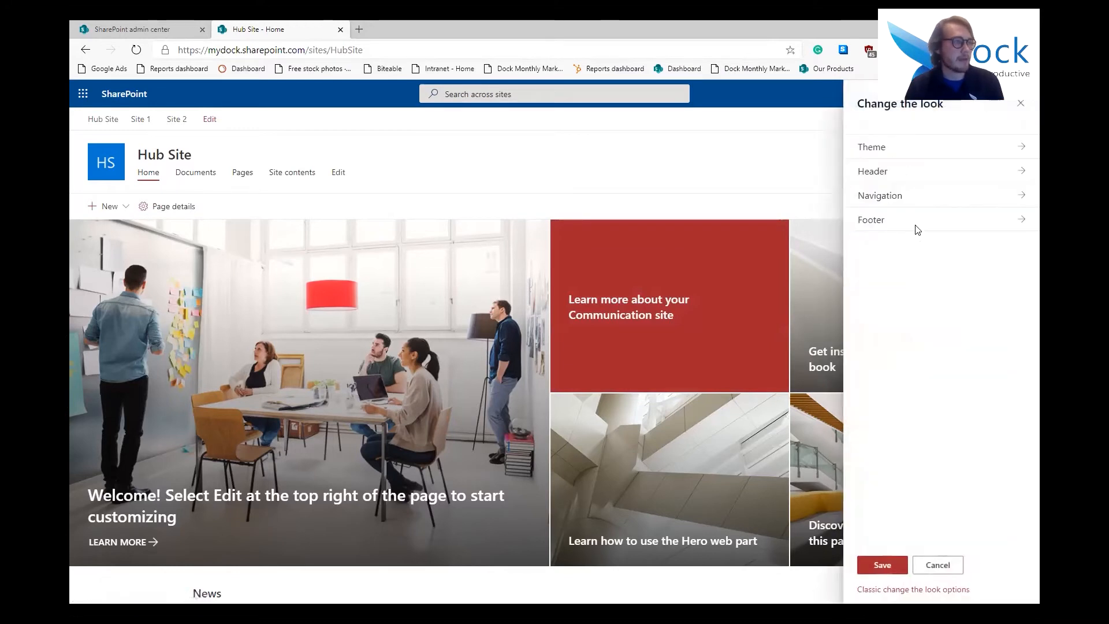
click(1022, 173)
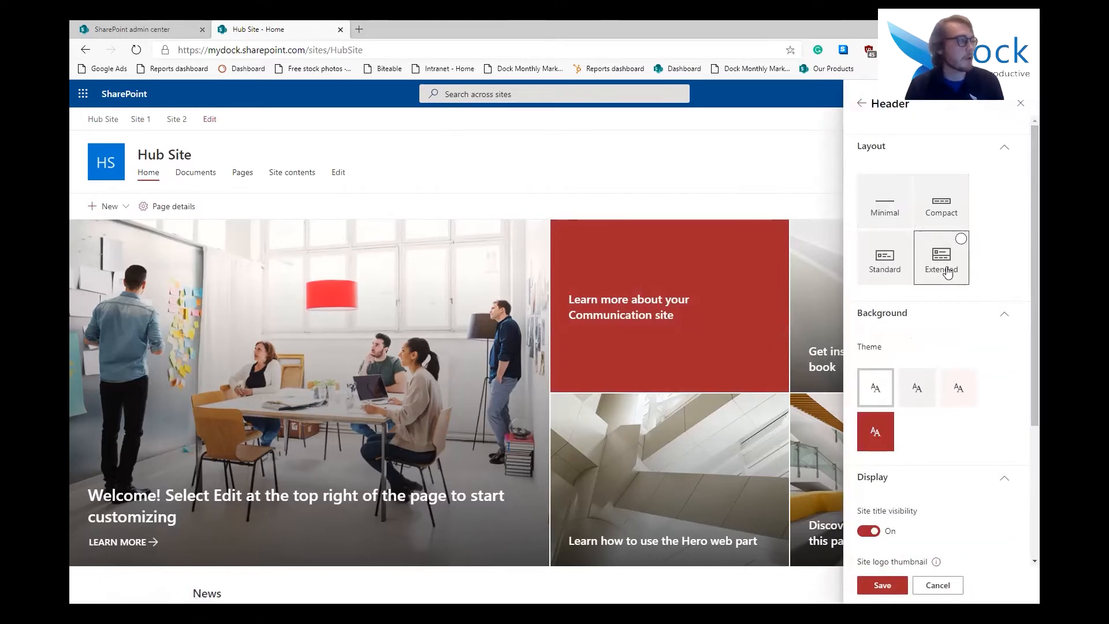
click(947, 273)
click(885, 260)
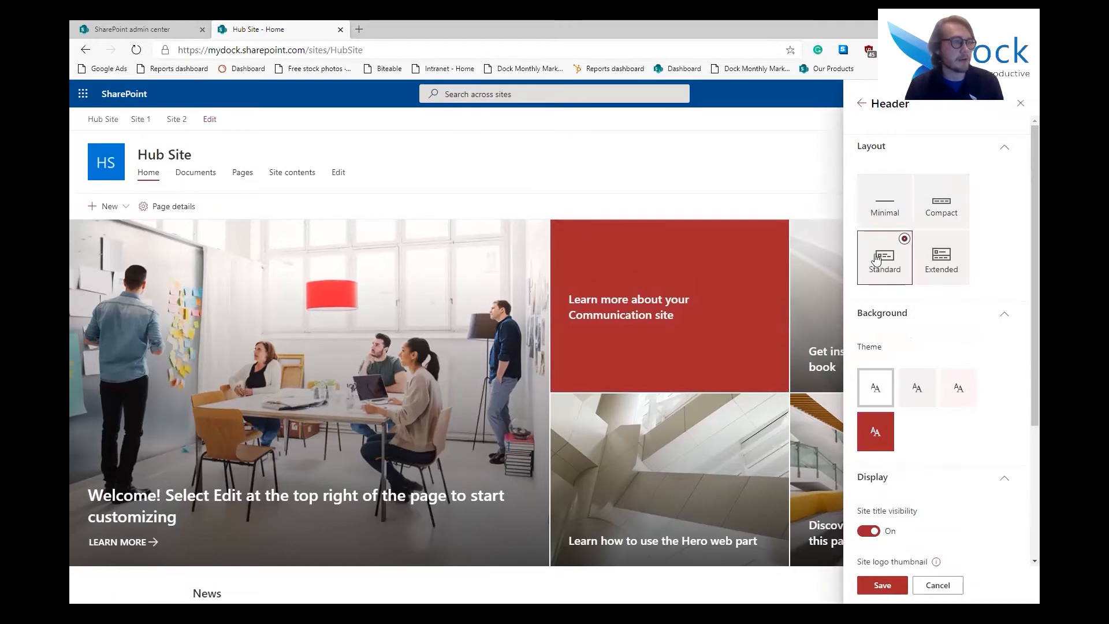
click(947, 214)
Give Hub Site's header the solid red theme background, save the header, and close the settings.
scroll(944, 320, down, 2)
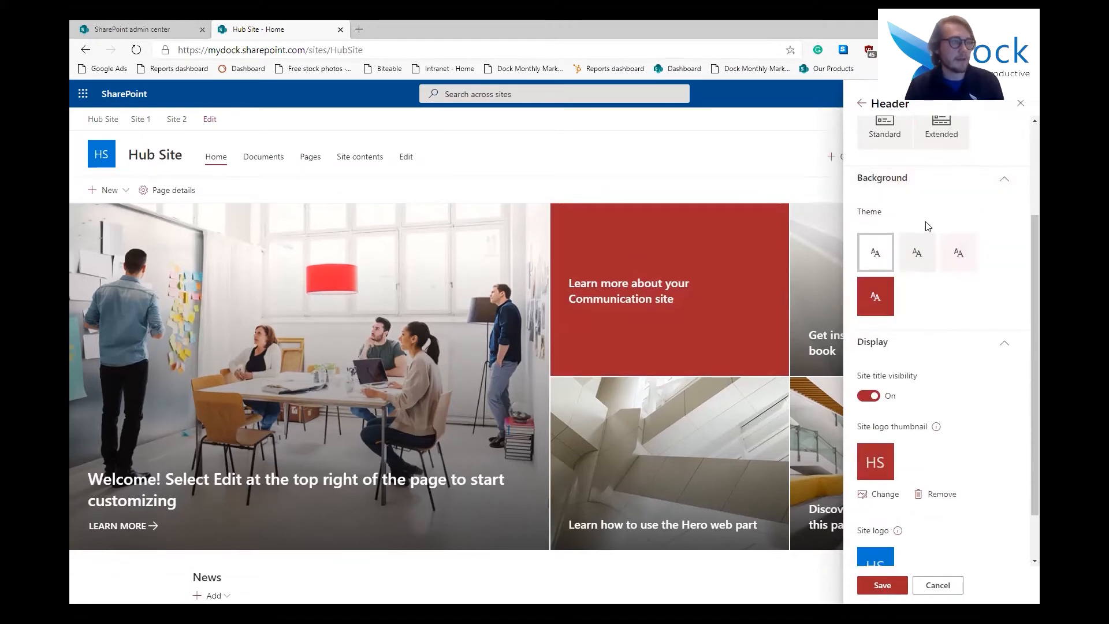
click(875, 296)
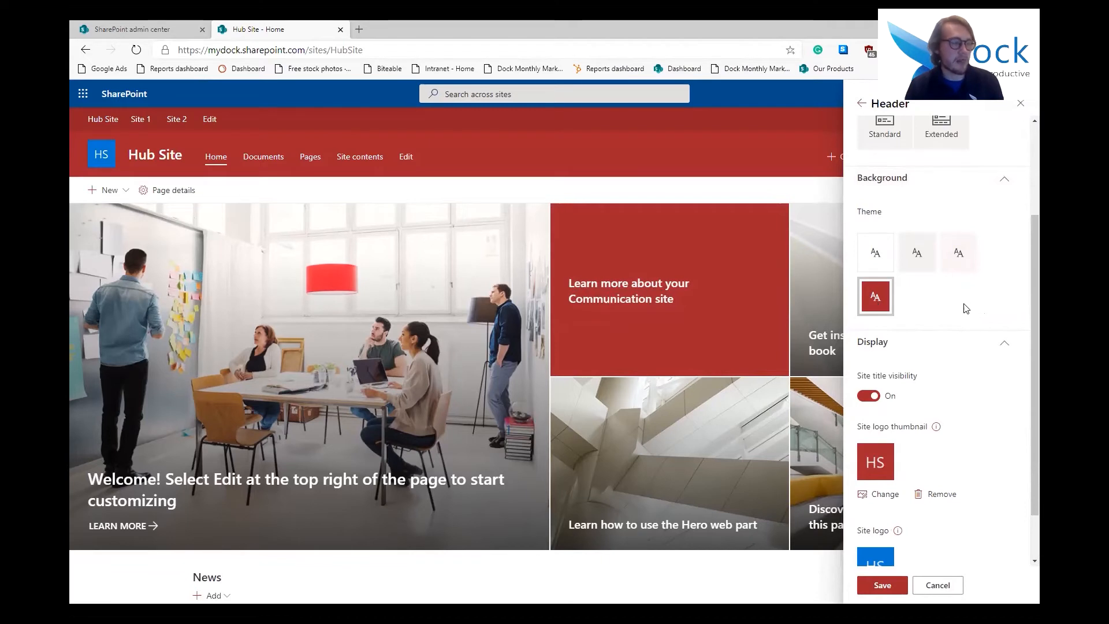
scroll(954, 346, down, 1)
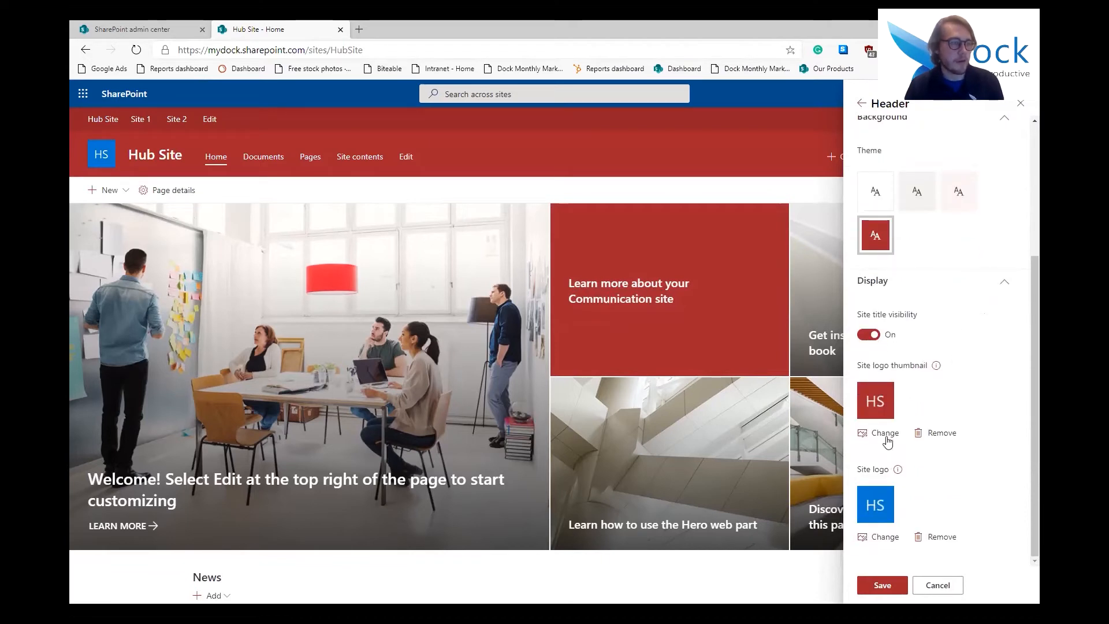
click(882, 585)
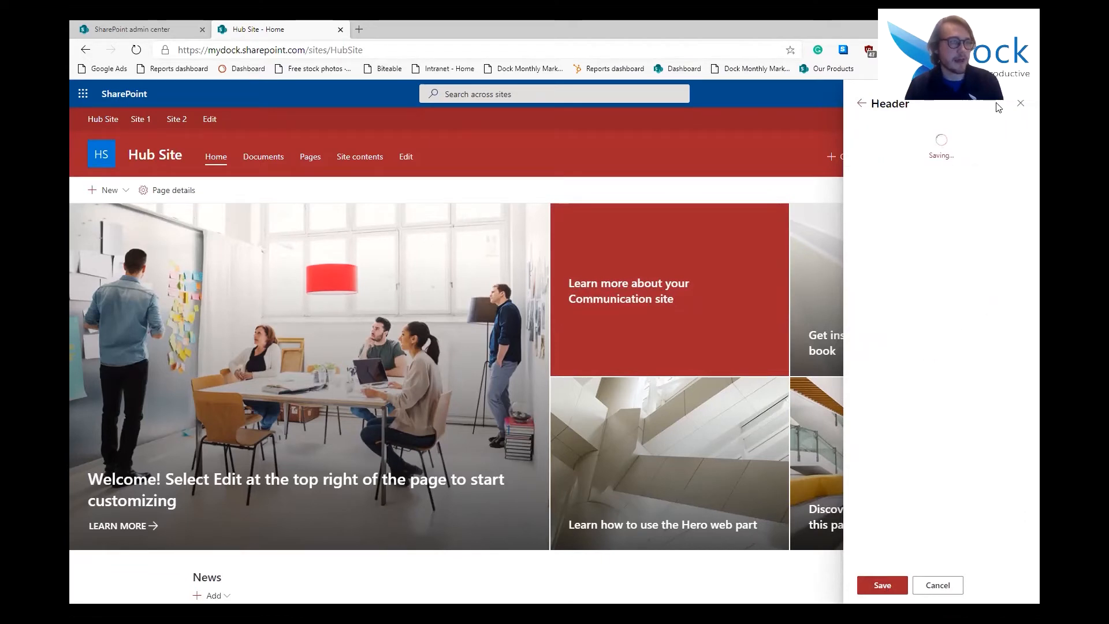
click(1021, 103)
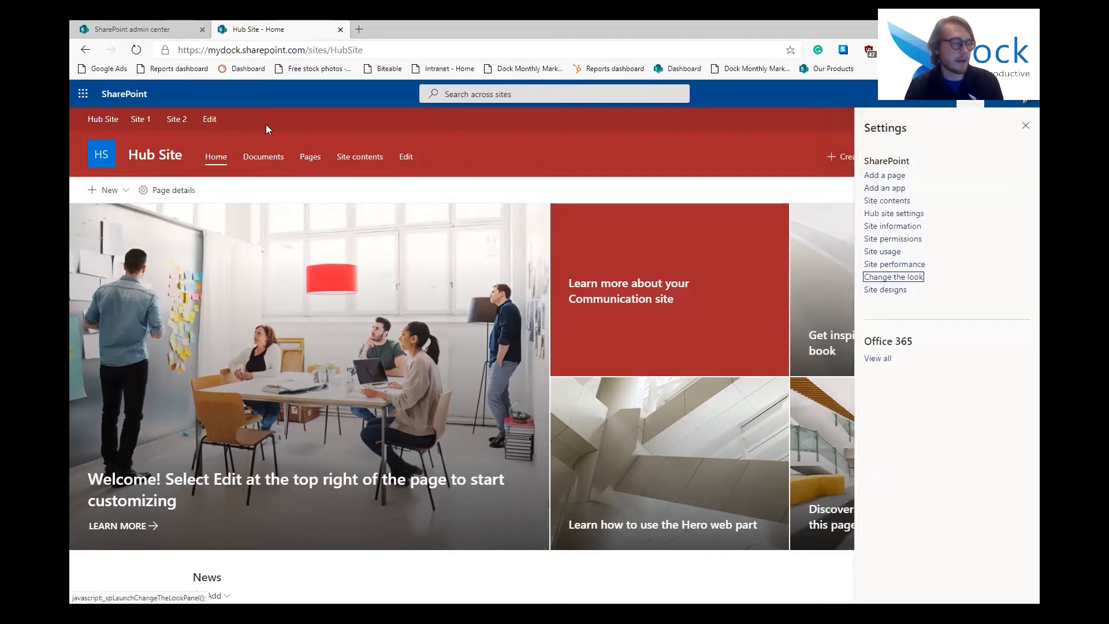
click(1025, 125)
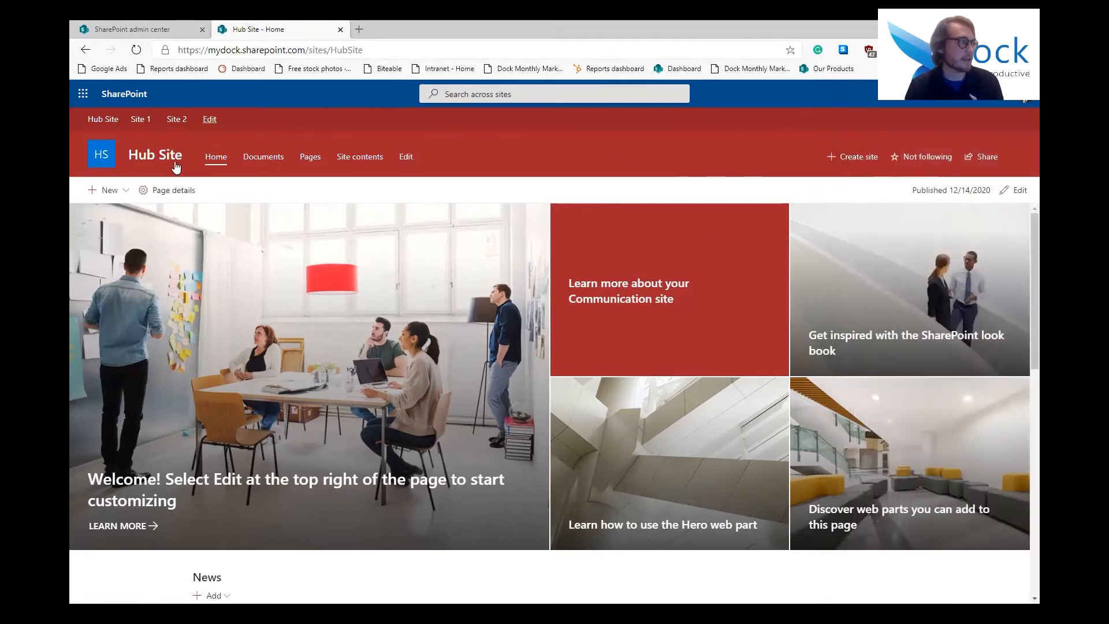
Open Site 1 from the hub navigation and refresh it to check whether the hub's look carries over.
click(140, 119)
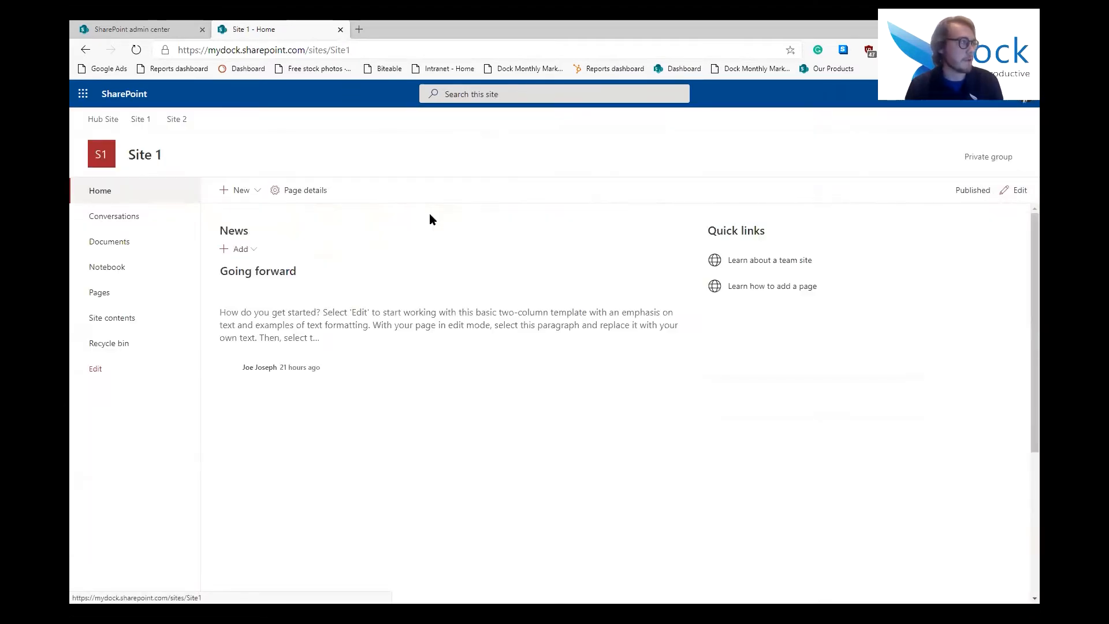
click(135, 50)
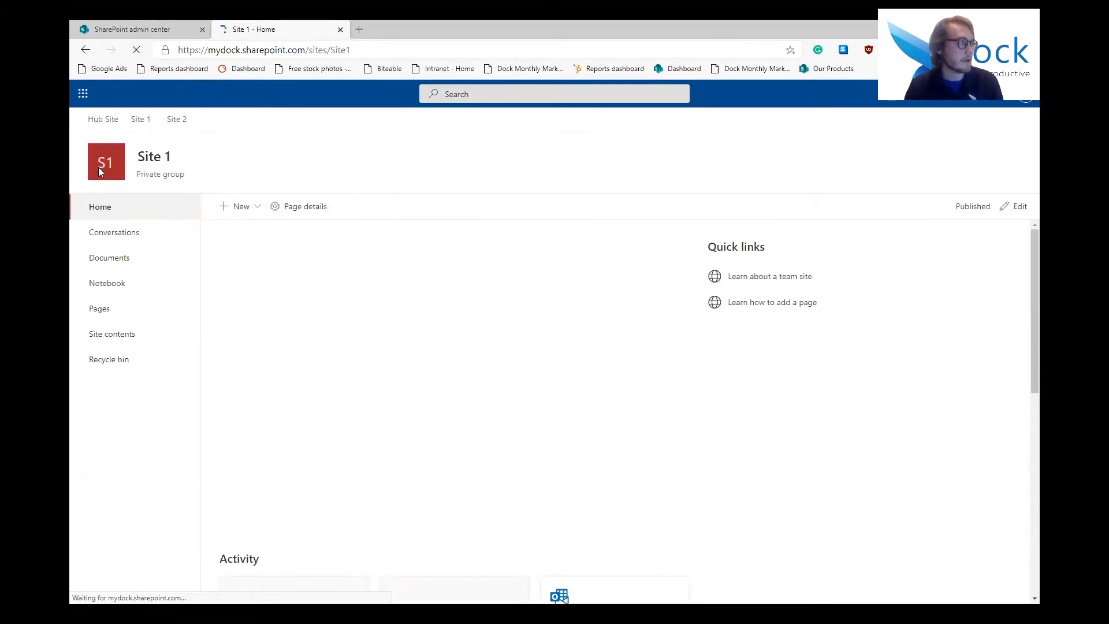
scroll(513, 398, down, 4)
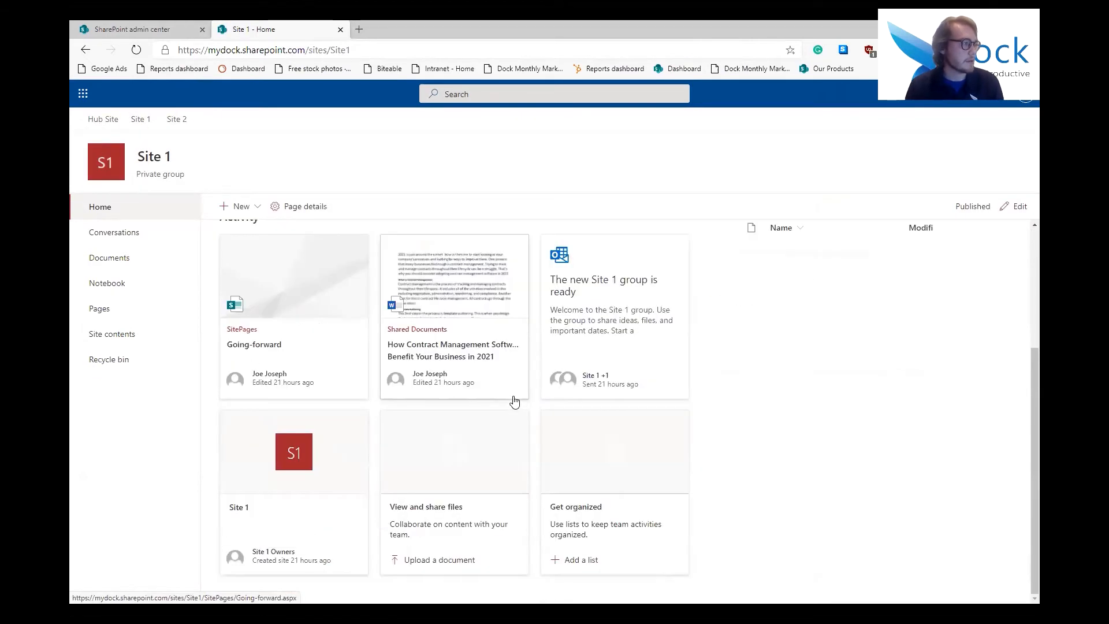
scroll(512, 402, up, 4)
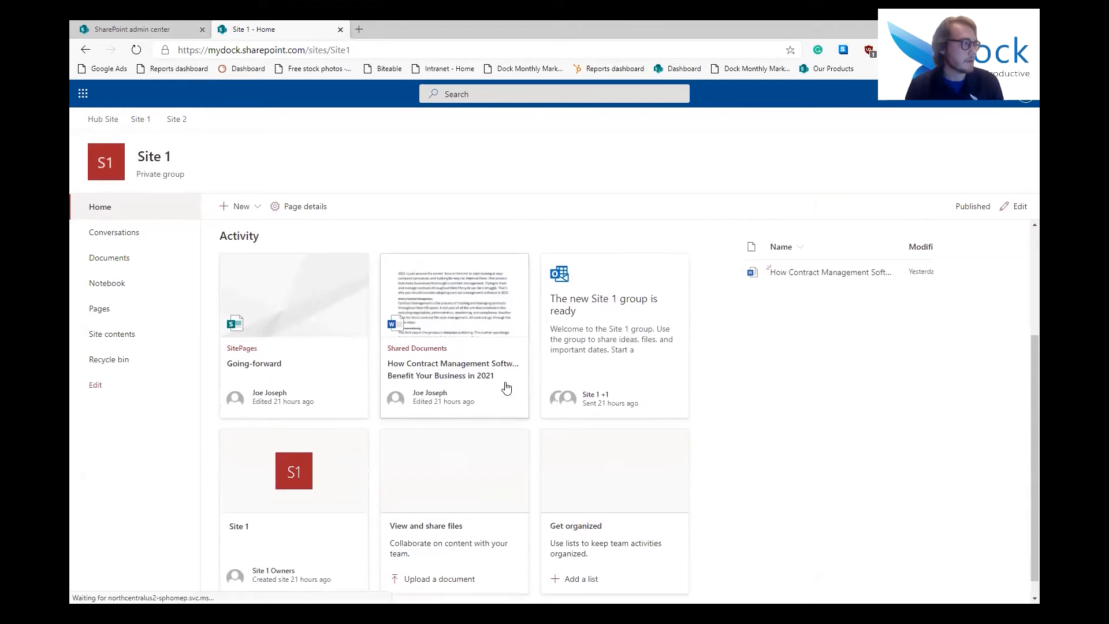
Return to Hub Site and review its header background, title and logo options without changing them.
click(103, 120)
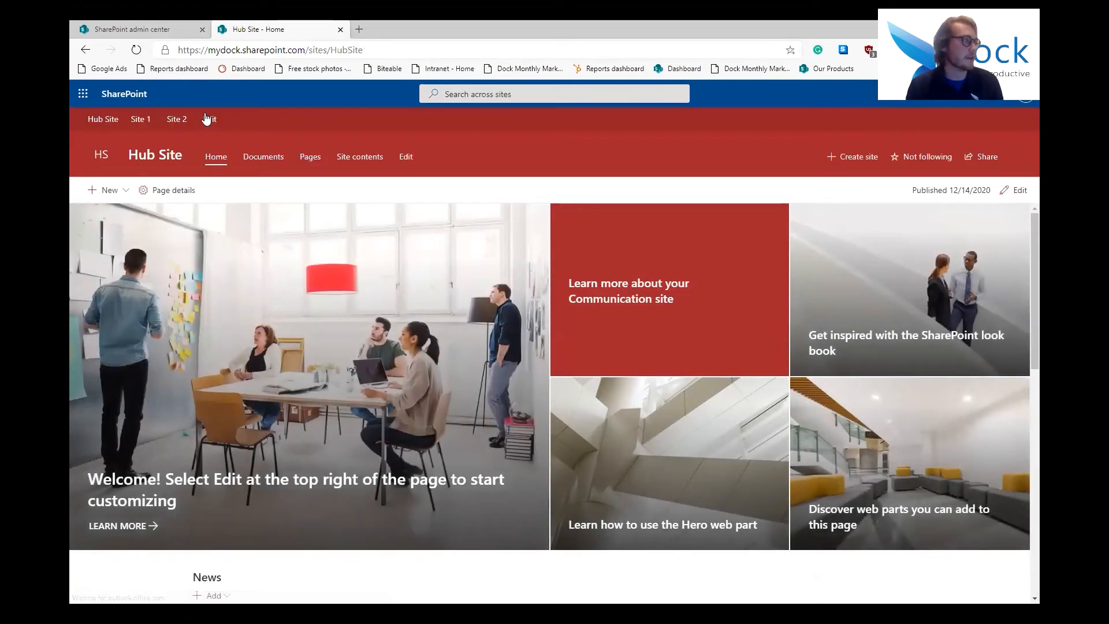
click(972, 94)
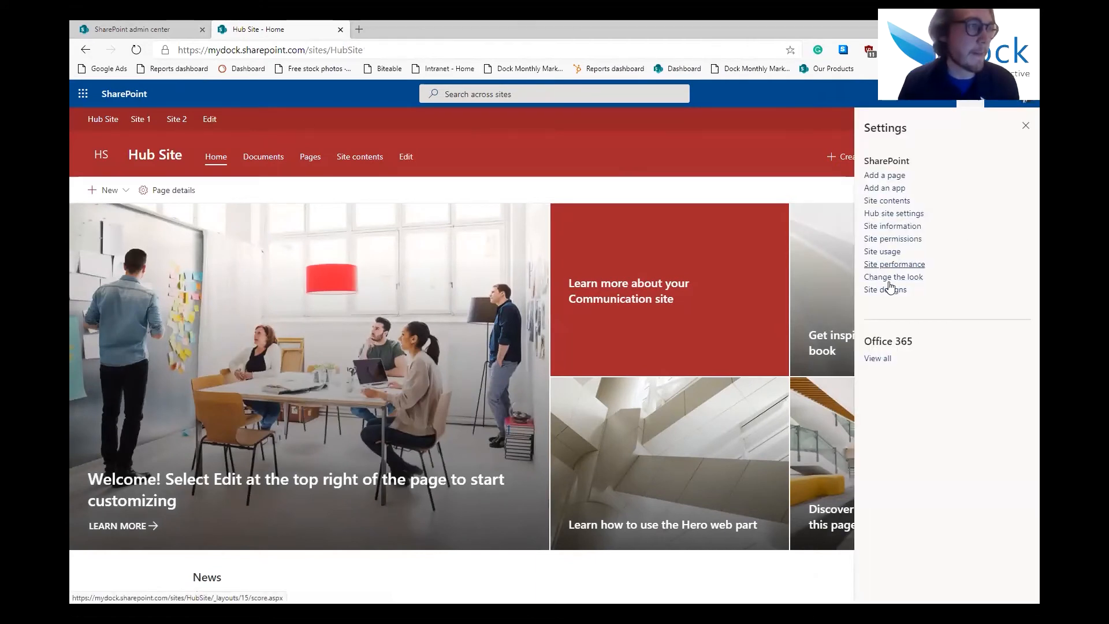
click(887, 278)
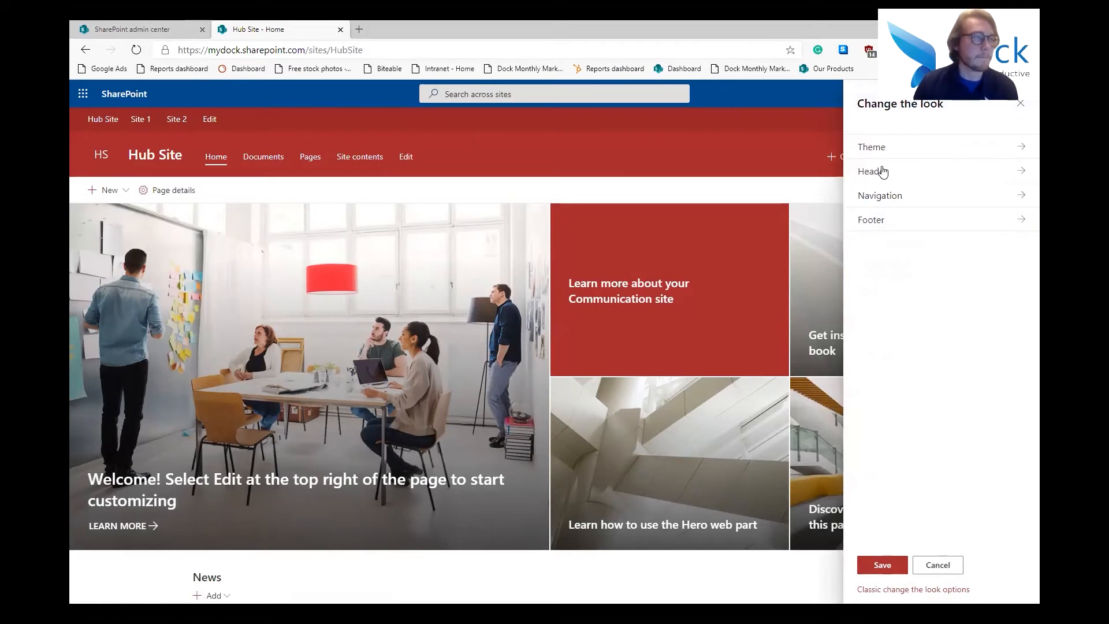
click(983, 169)
scroll(952, 387, down, 3)
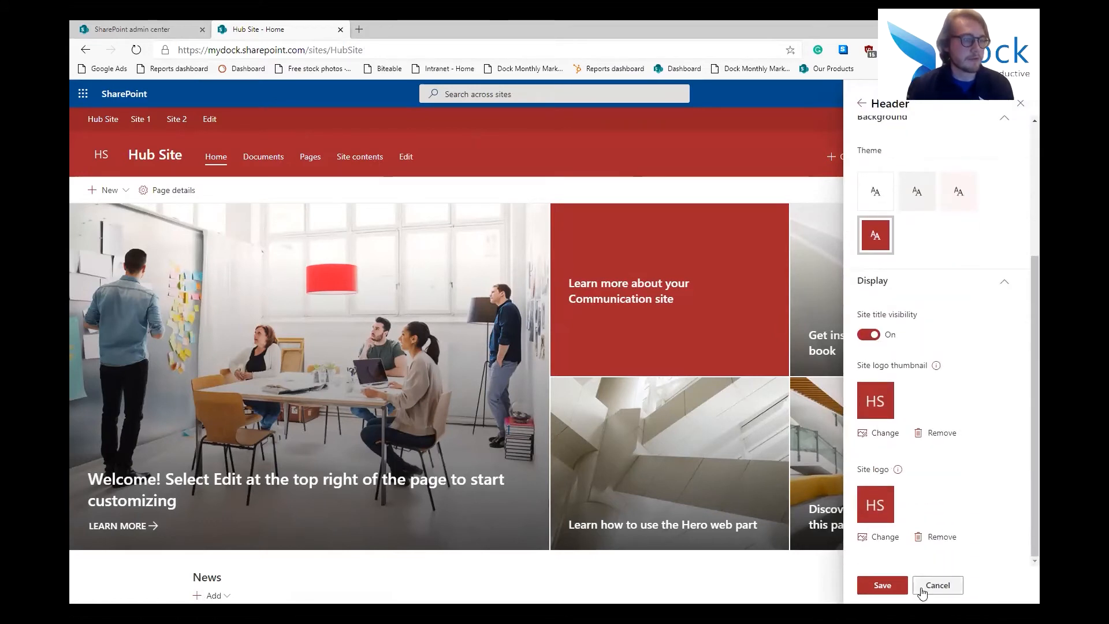
click(1021, 103)
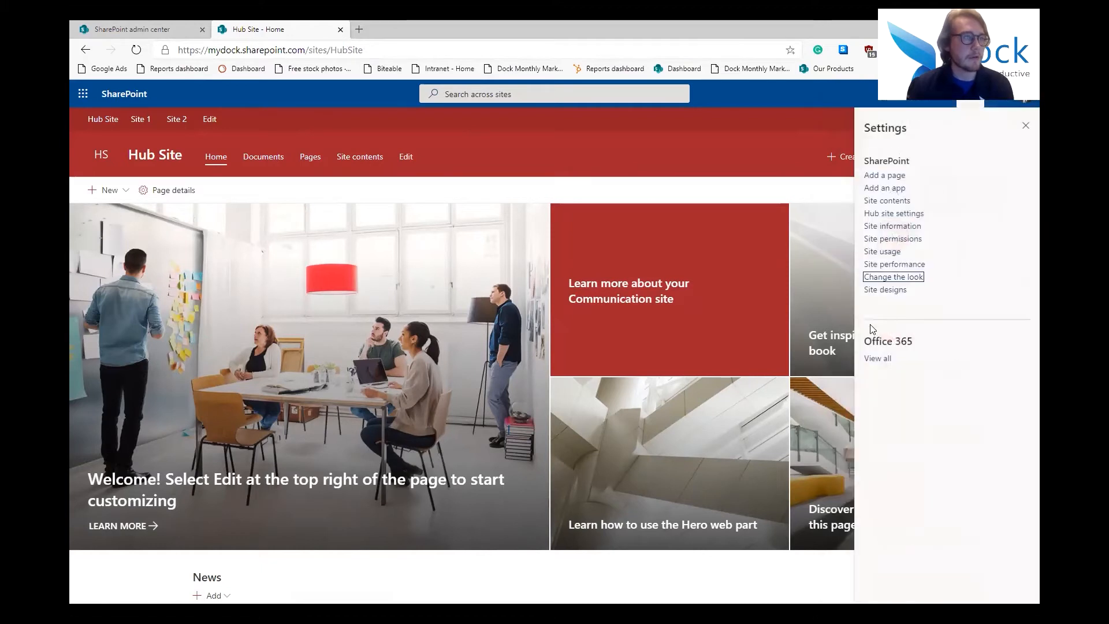
Open Site 1 from the hub navigation, check its theme settings under Change the look, and close the settings without changes.
click(133, 123)
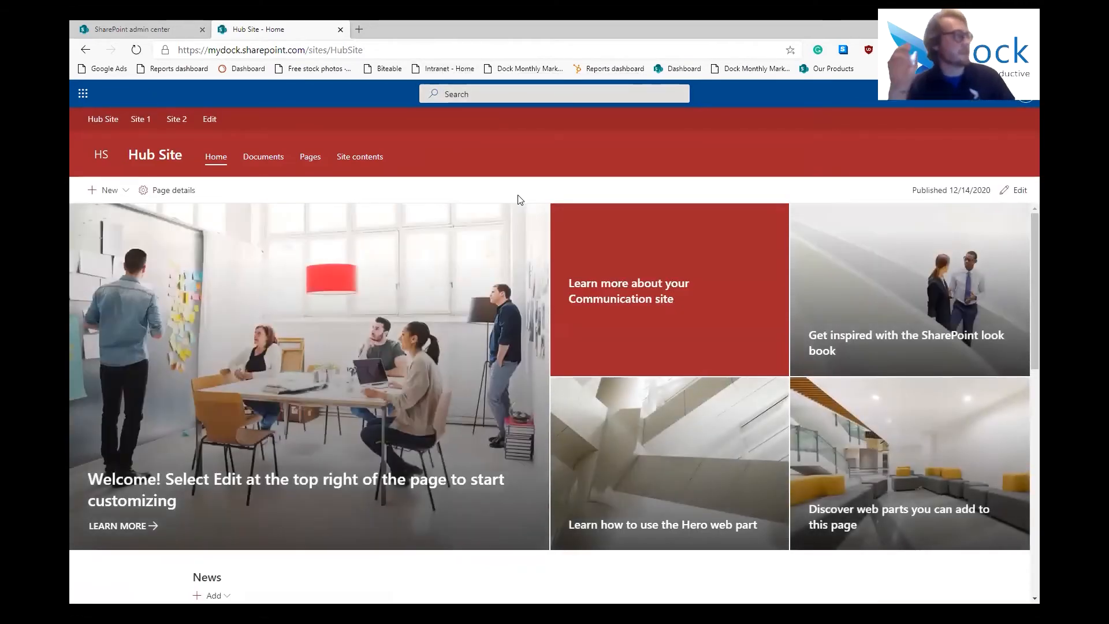
click(142, 119)
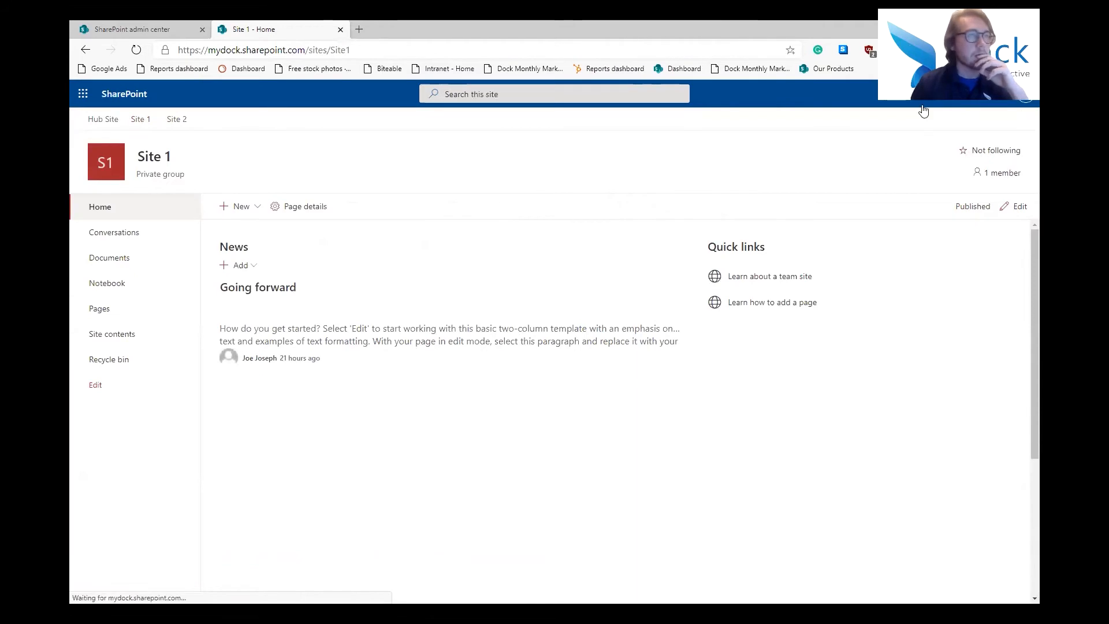
click(975, 101)
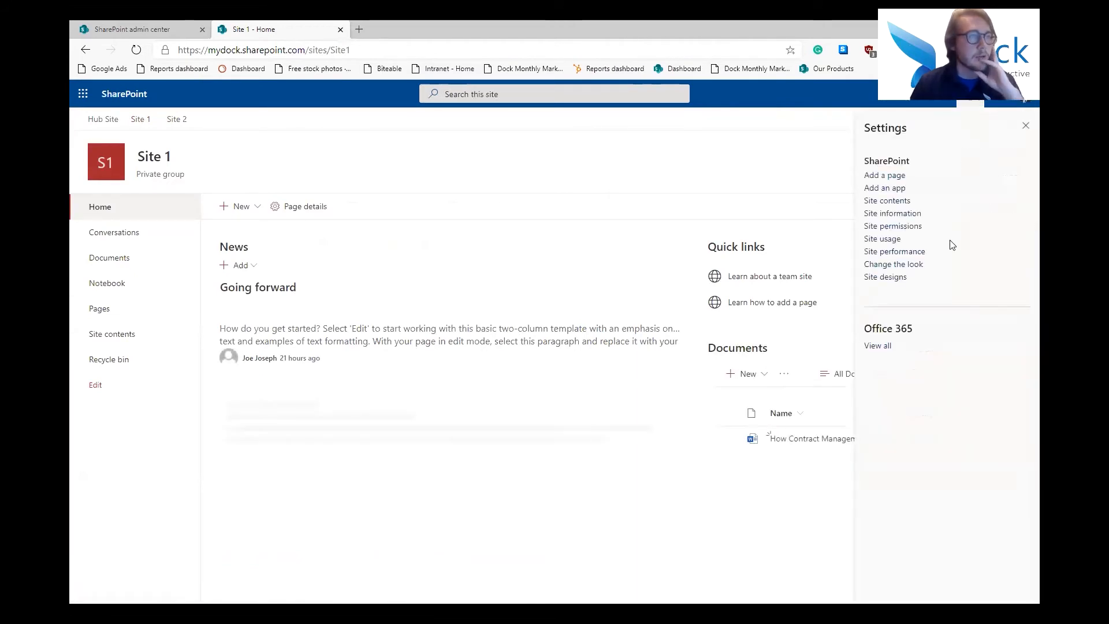
click(897, 265)
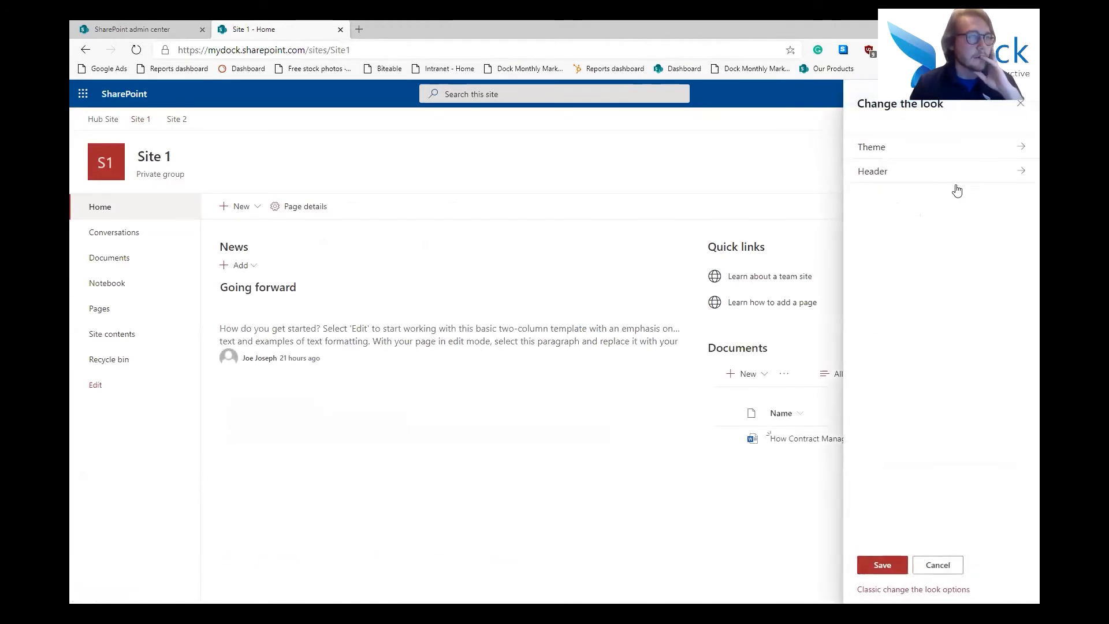
click(919, 152)
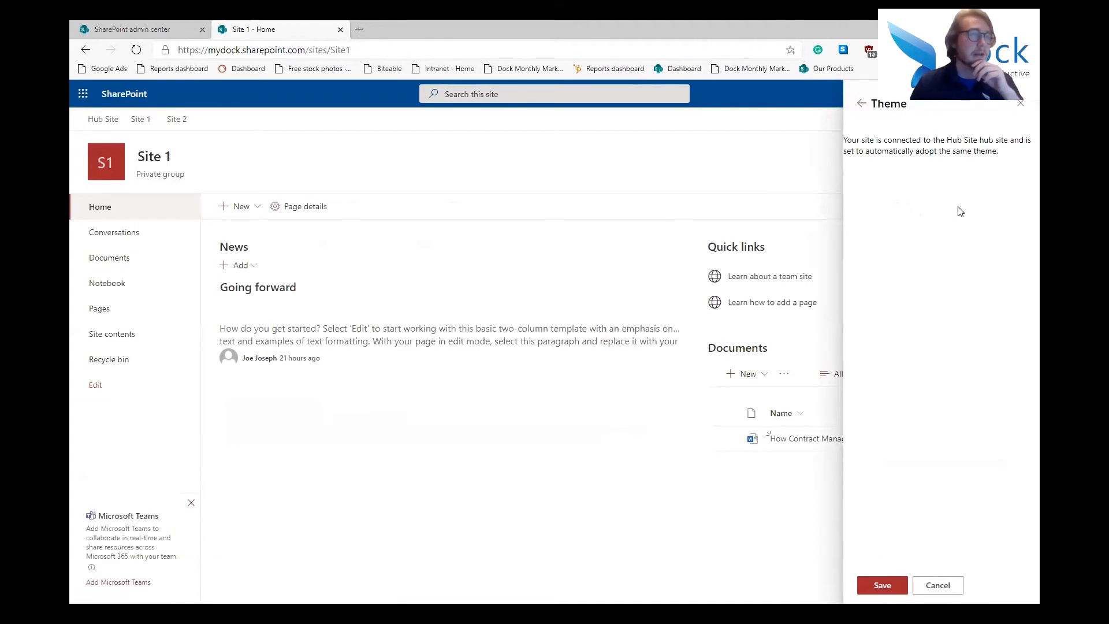
click(1023, 104)
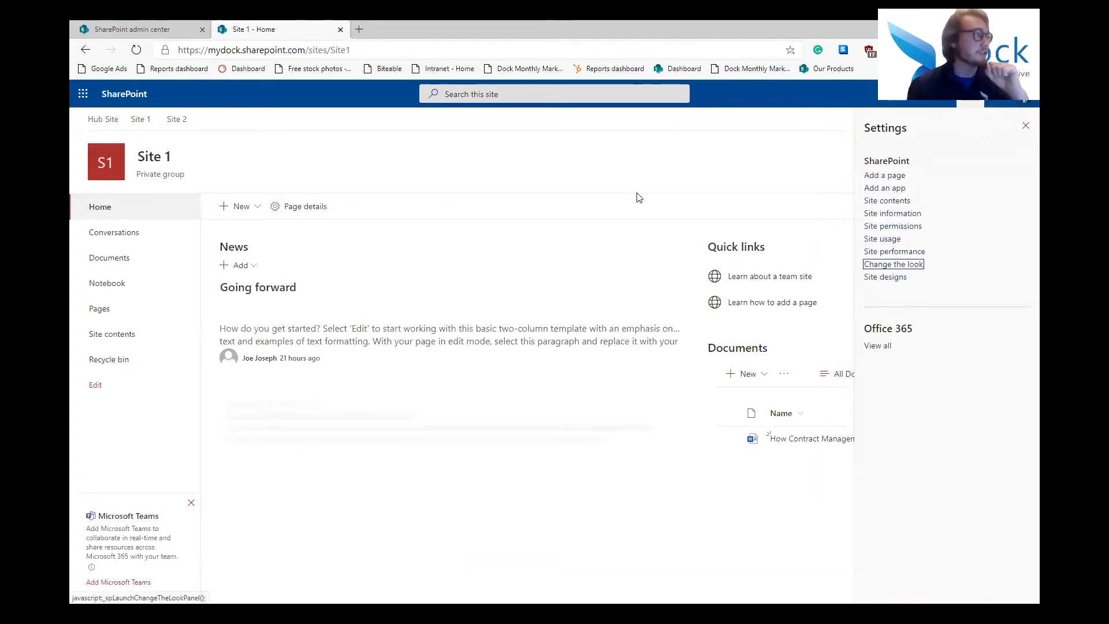
click(1023, 127)
Compare the look of Hub Site and Site 2 through the hub navigation, and return to Hub Site.
click(103, 119)
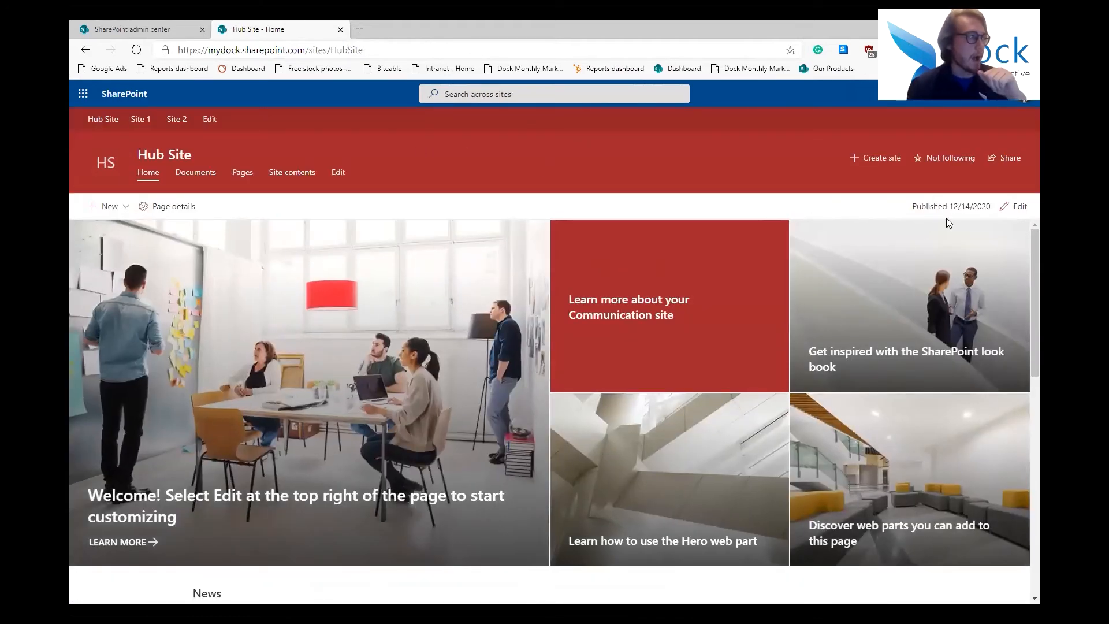
click(175, 119)
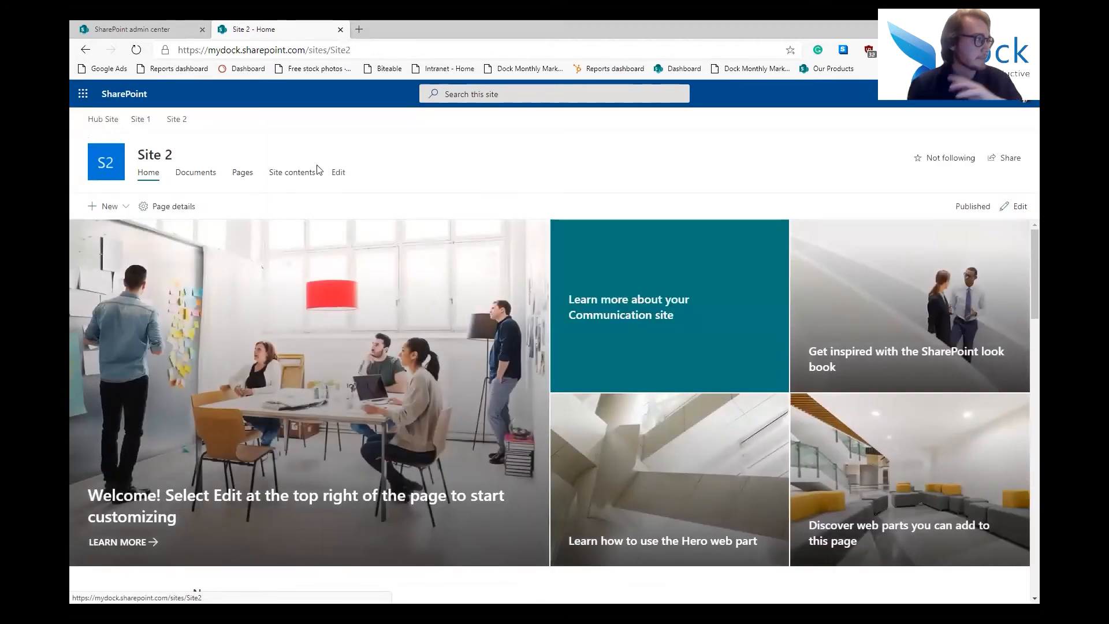
click(96, 120)
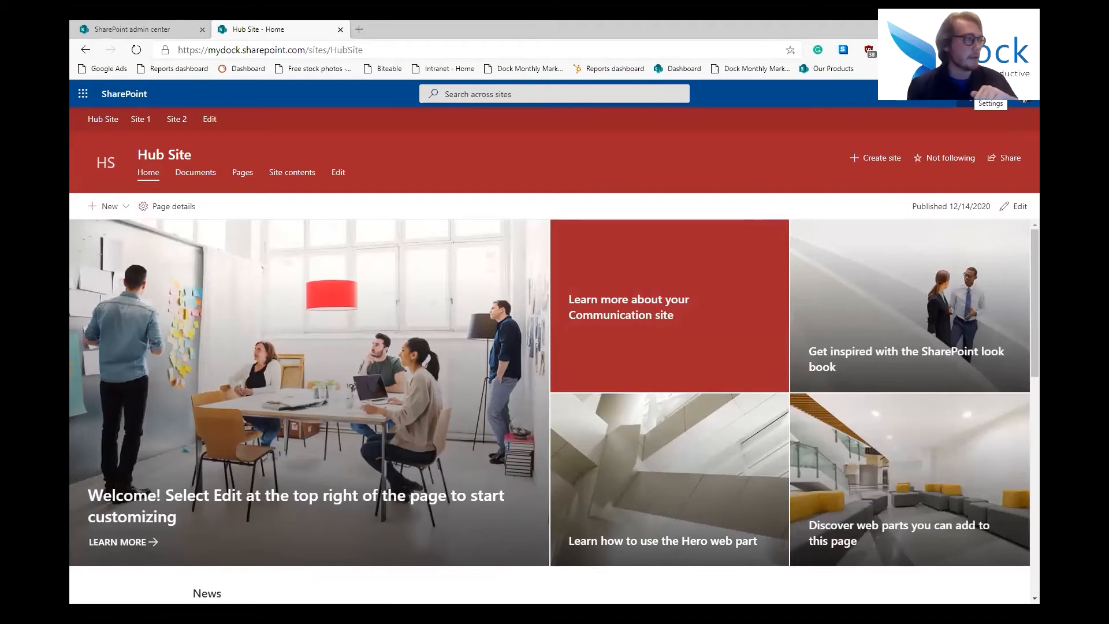
Try the Mega menu style for Hub Site's navigation, go back to Cascading, and close the settings without saving.
click(989, 94)
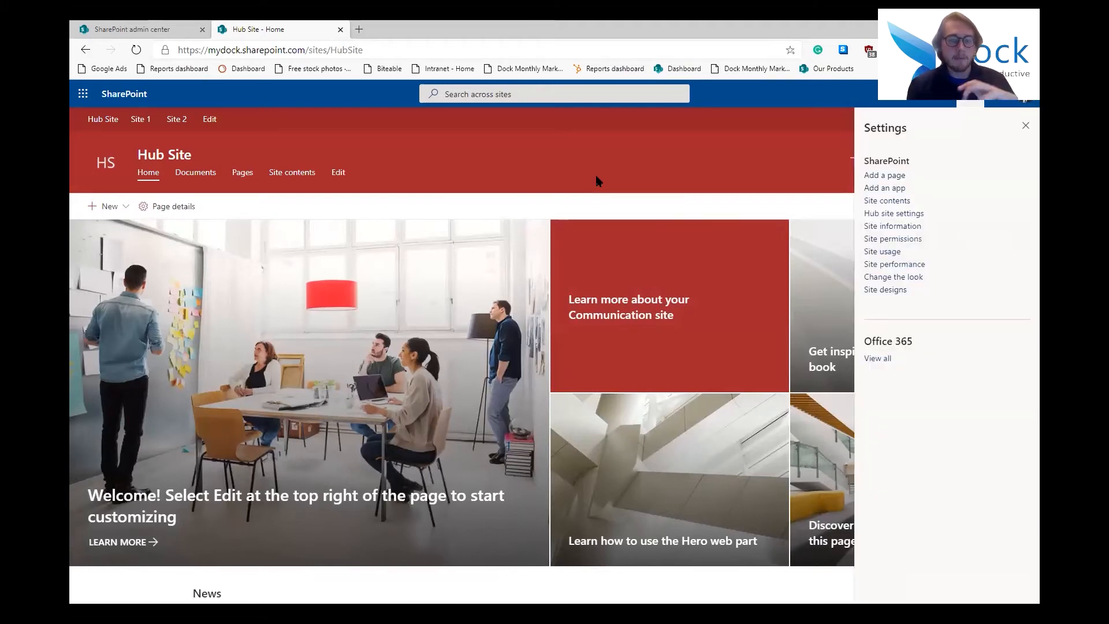
click(895, 278)
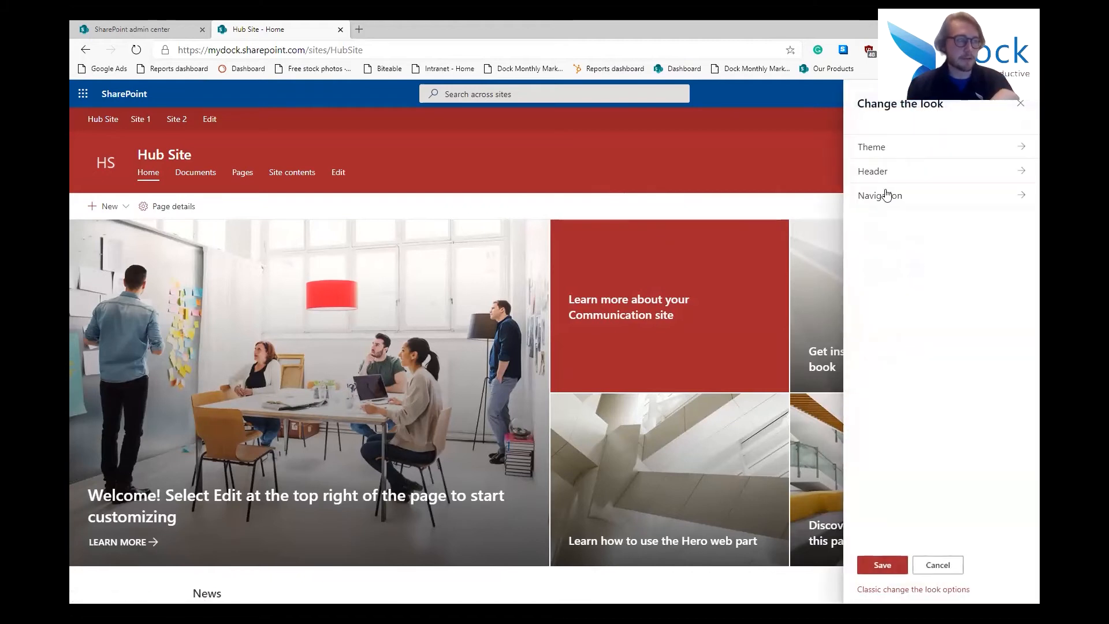
click(888, 198)
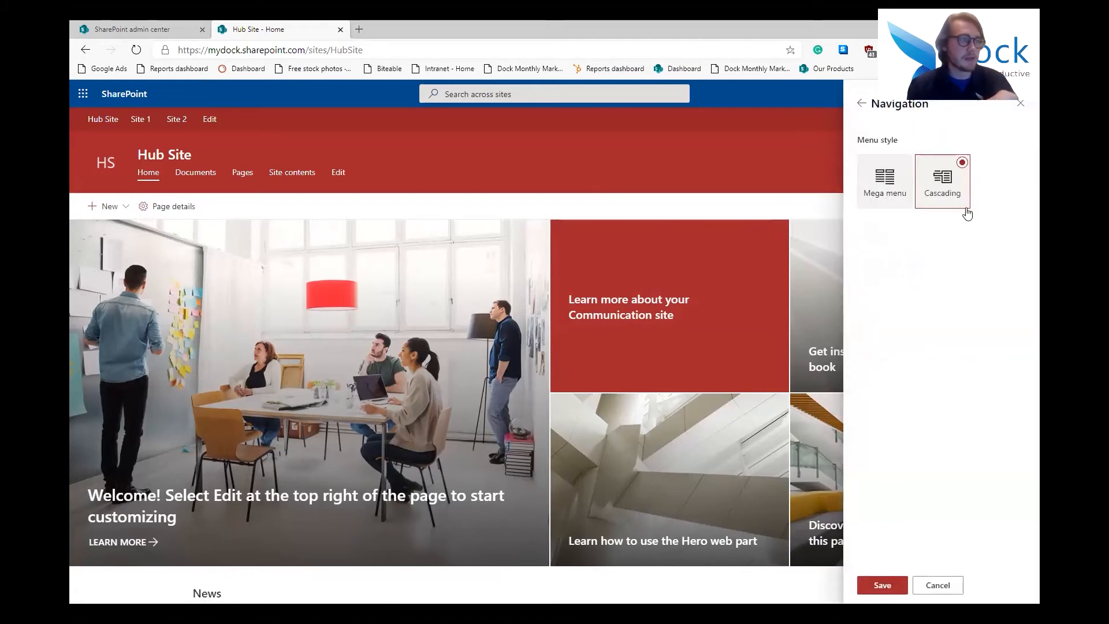
click(885, 189)
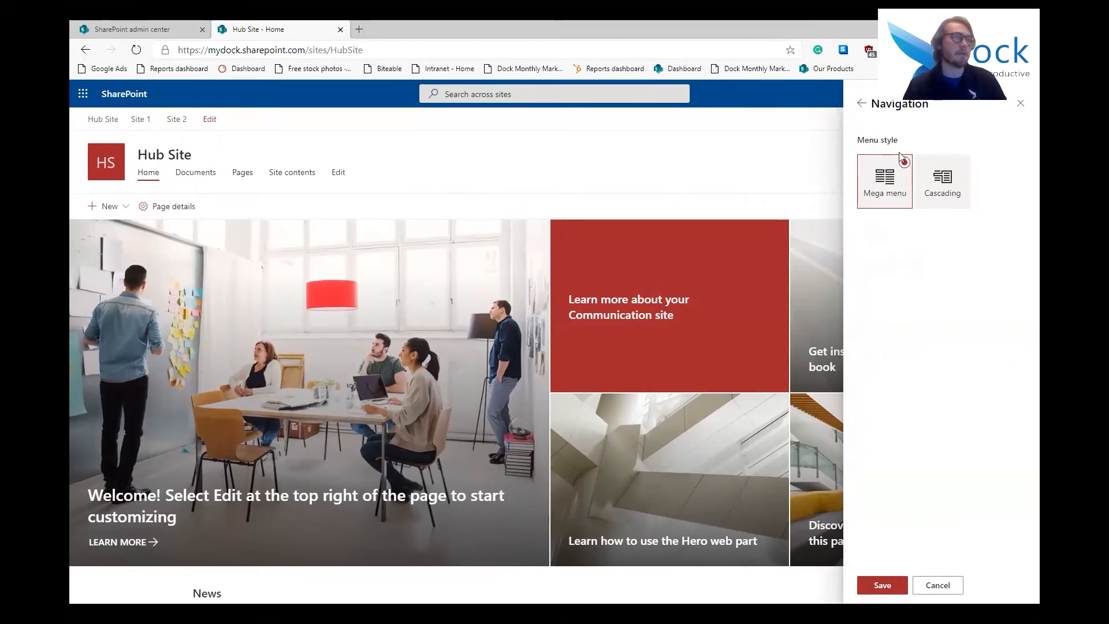
click(954, 172)
click(1021, 105)
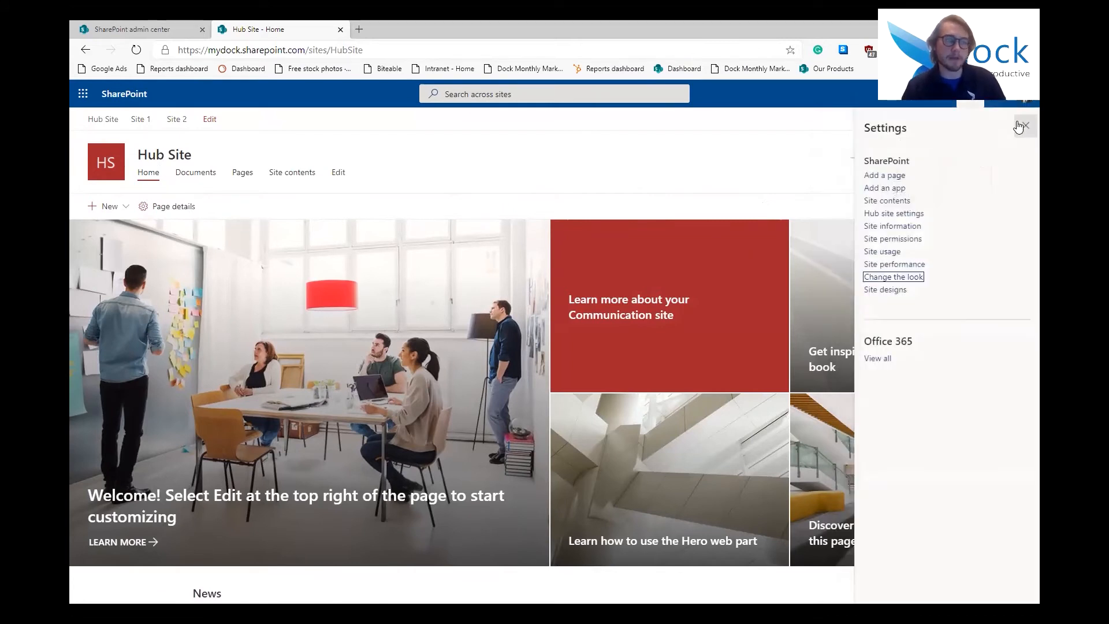
click(1023, 121)
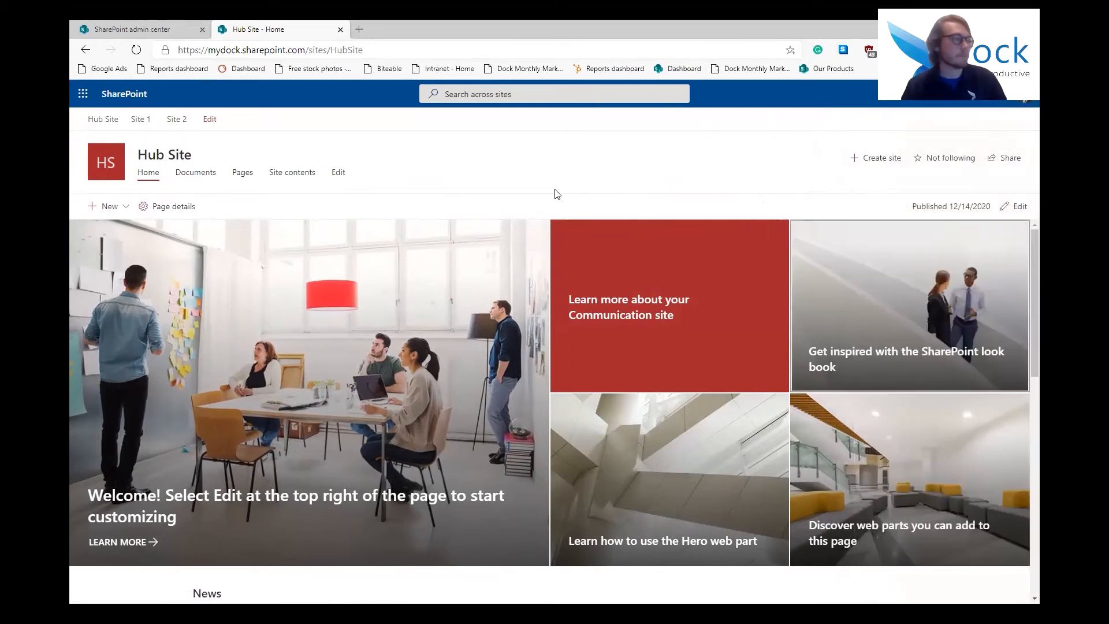
Put Hub Site's home page into edit mode and open the News web part's settings.
scroll(670, 281, down, 7)
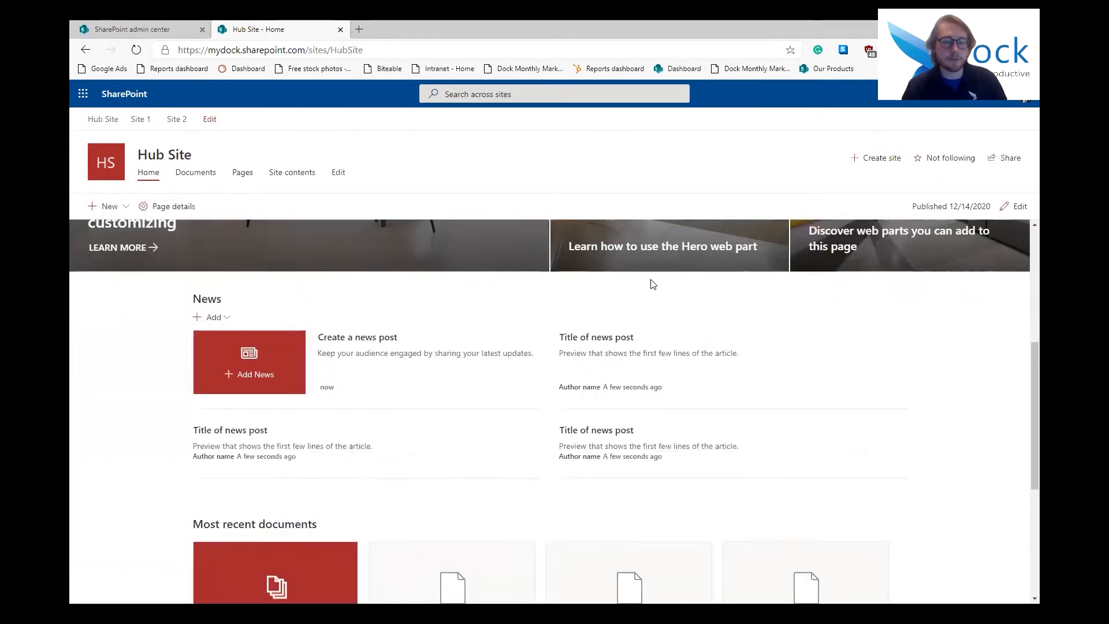
scroll(650, 279, up, 5)
scroll(651, 279, down, 1)
scroll(651, 285, down, 3)
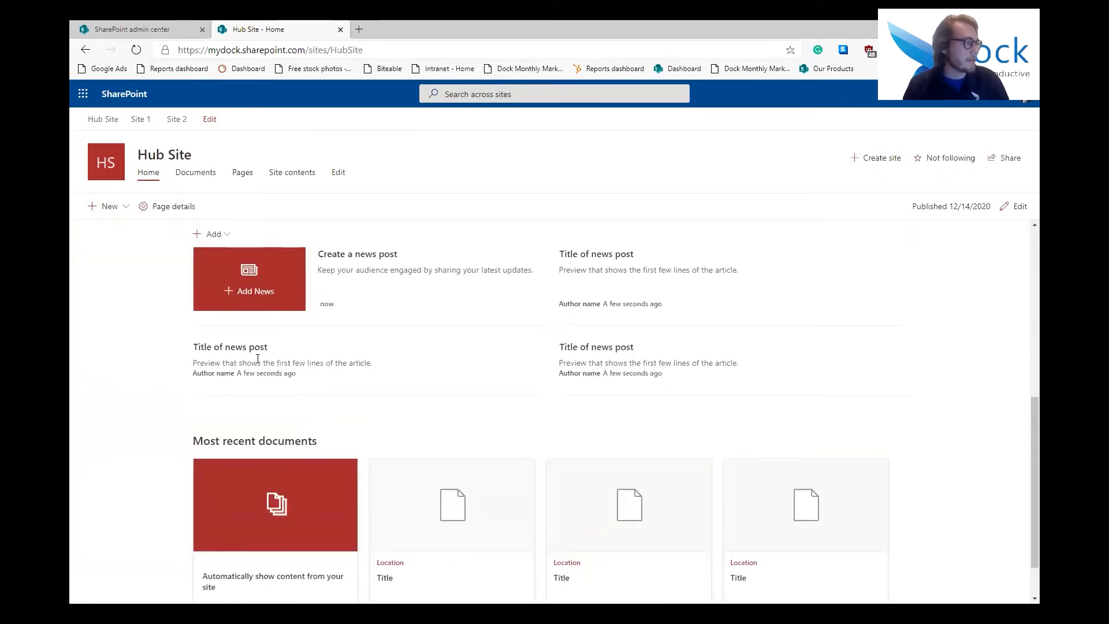
scroll(251, 371, up, 2)
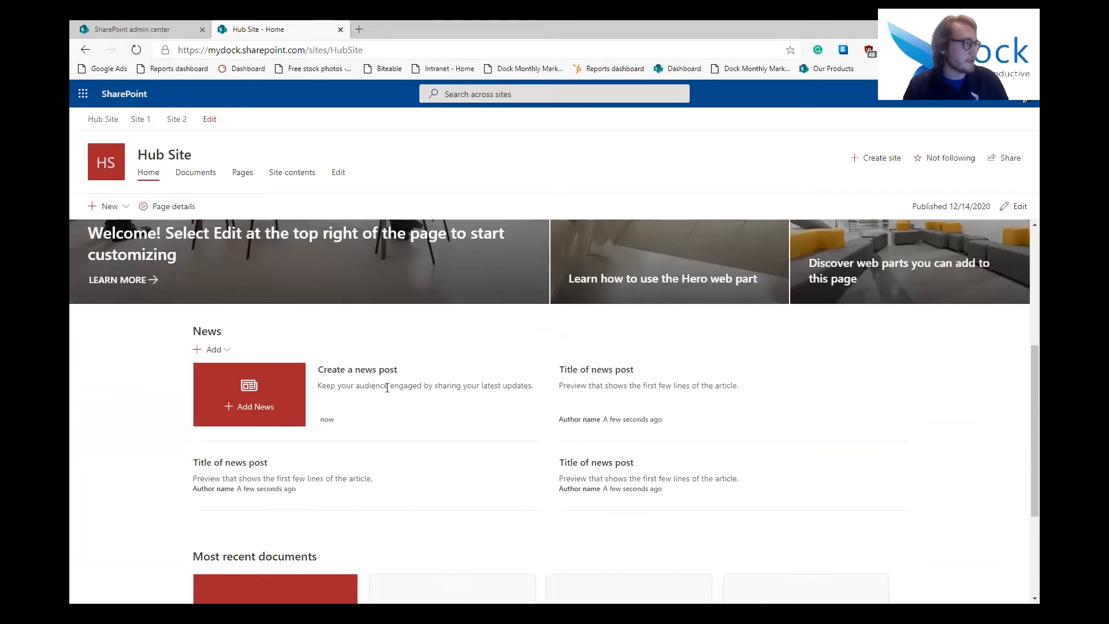
click(1017, 207)
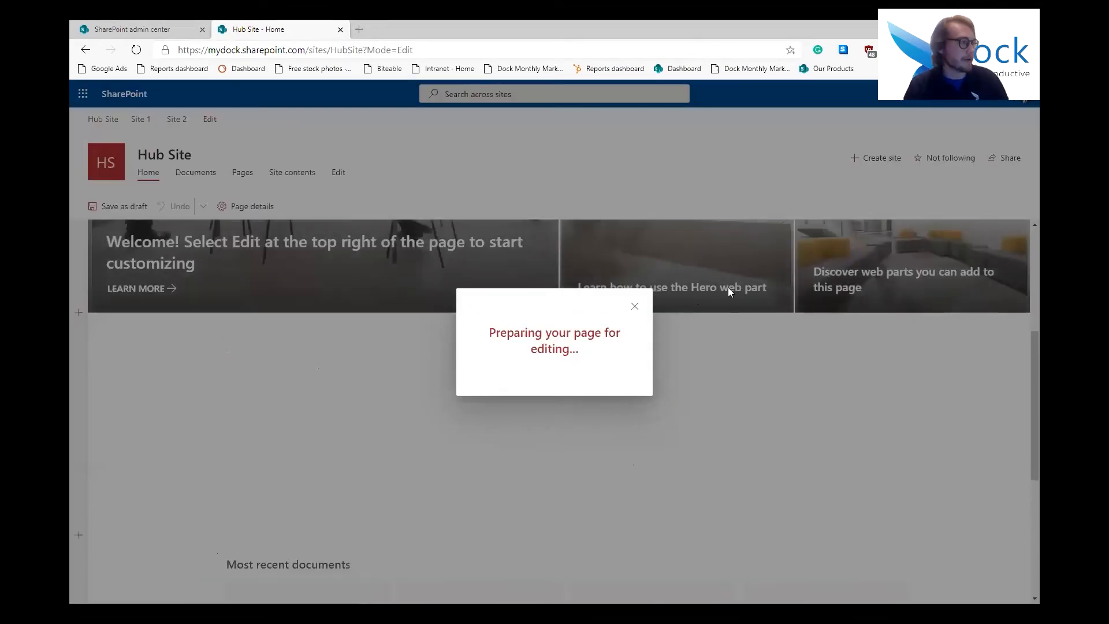
scroll(502, 392, down, 2)
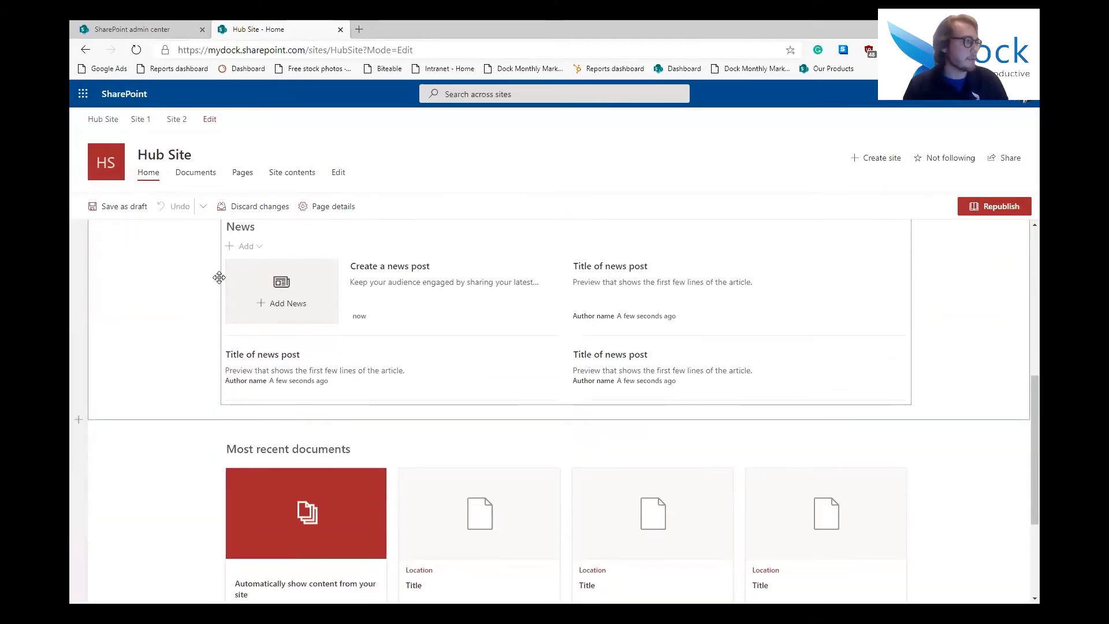
scroll(228, 306, up, 1)
click(238, 334)
click(255, 367)
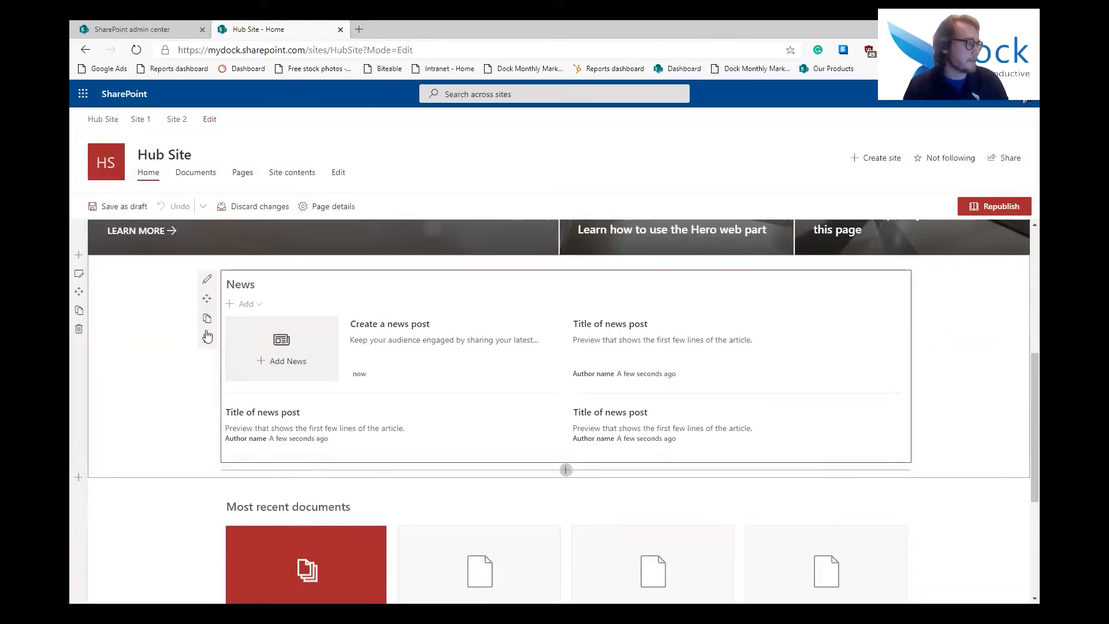
click(207, 279)
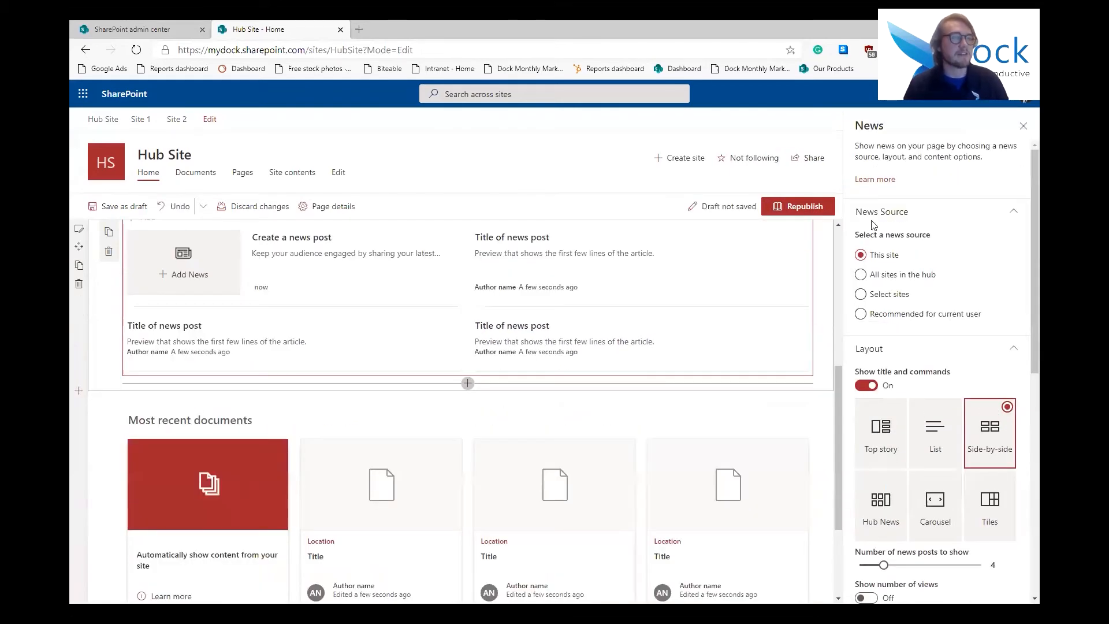
Set the News web part's source to all sites in the hub and republish the page.
click(905, 284)
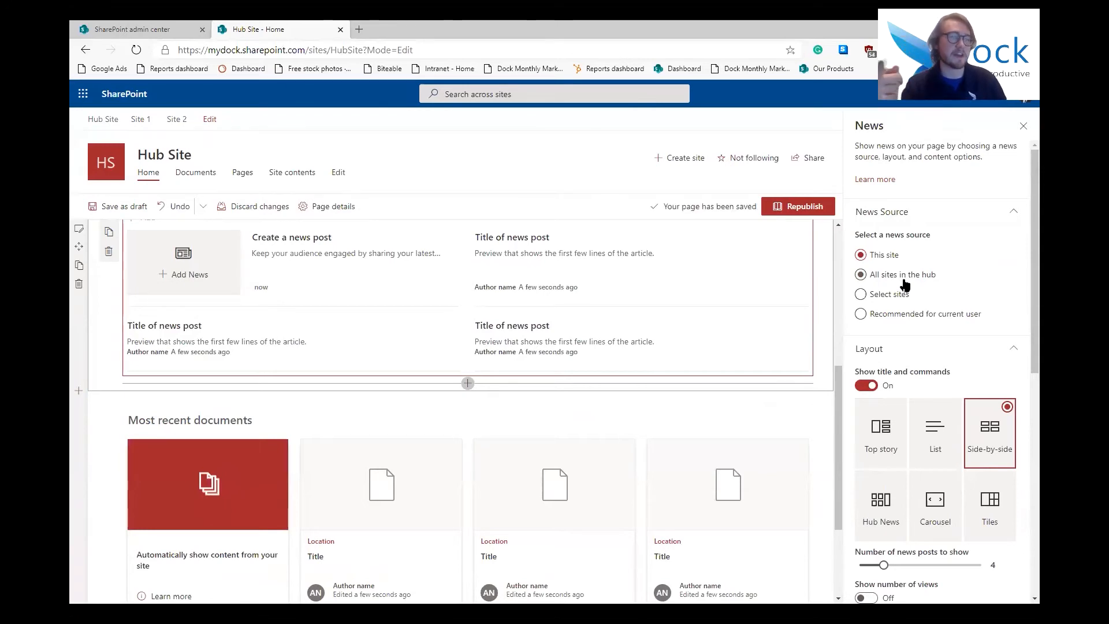
scroll(916, 375, down, 8)
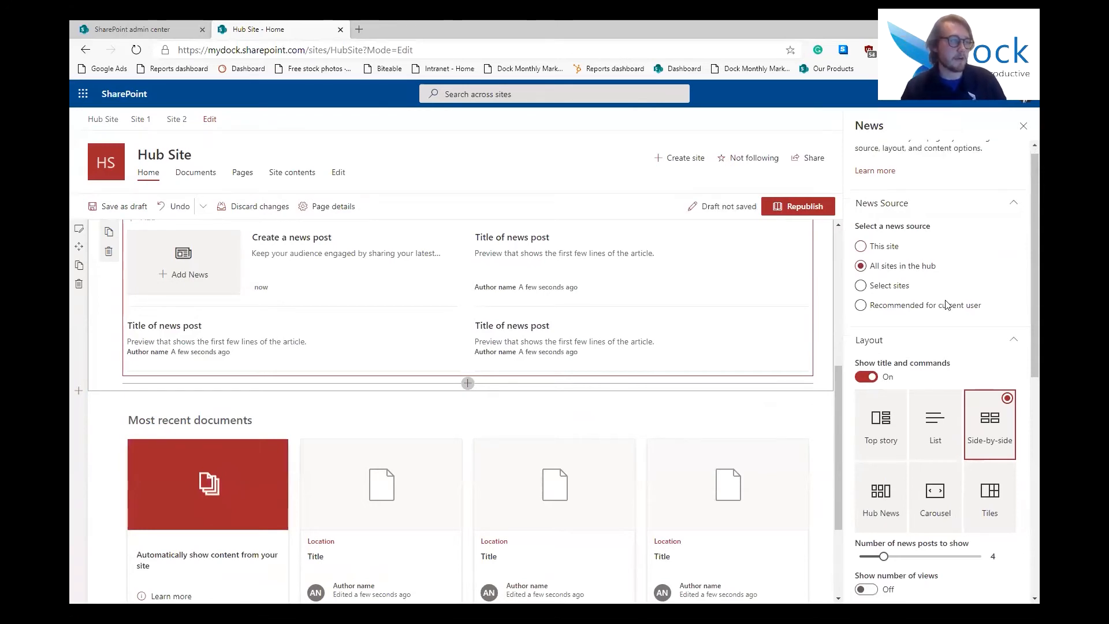
scroll(919, 460, up, 10)
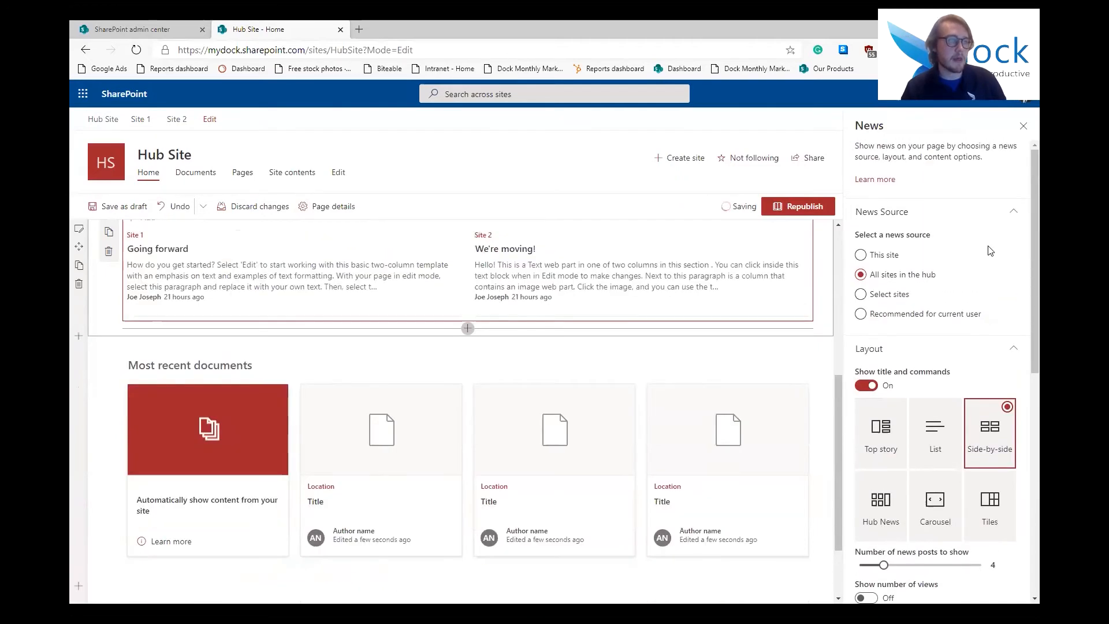
click(1020, 126)
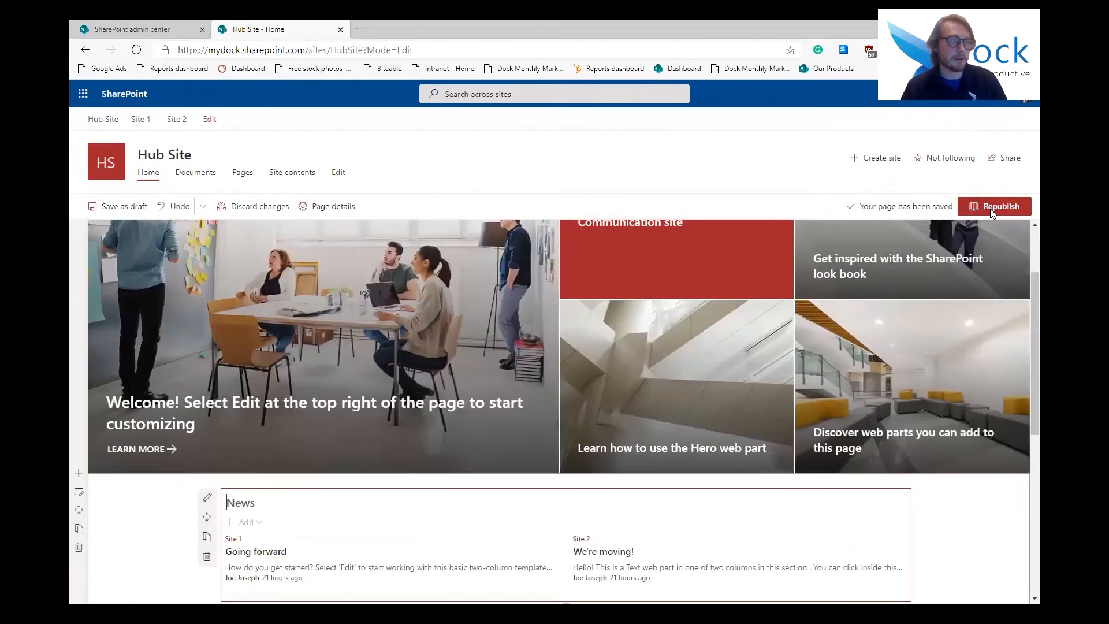
click(991, 208)
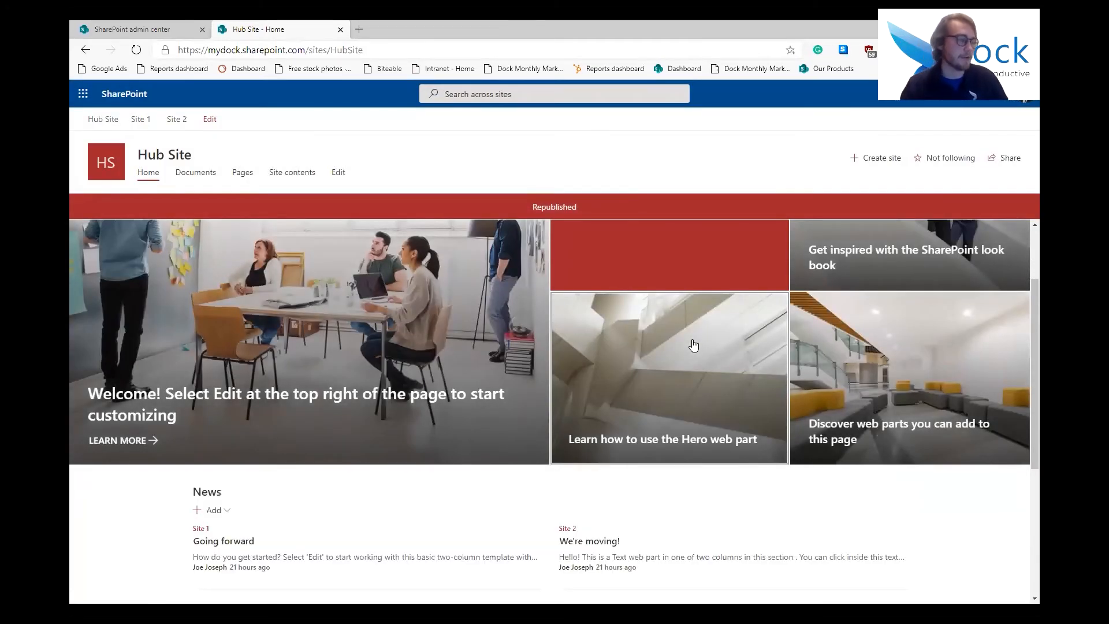
Open Site 1's Going forward post from the hub's News section, look through it, and return to Hub Site's home page.
scroll(697, 345, down, 2)
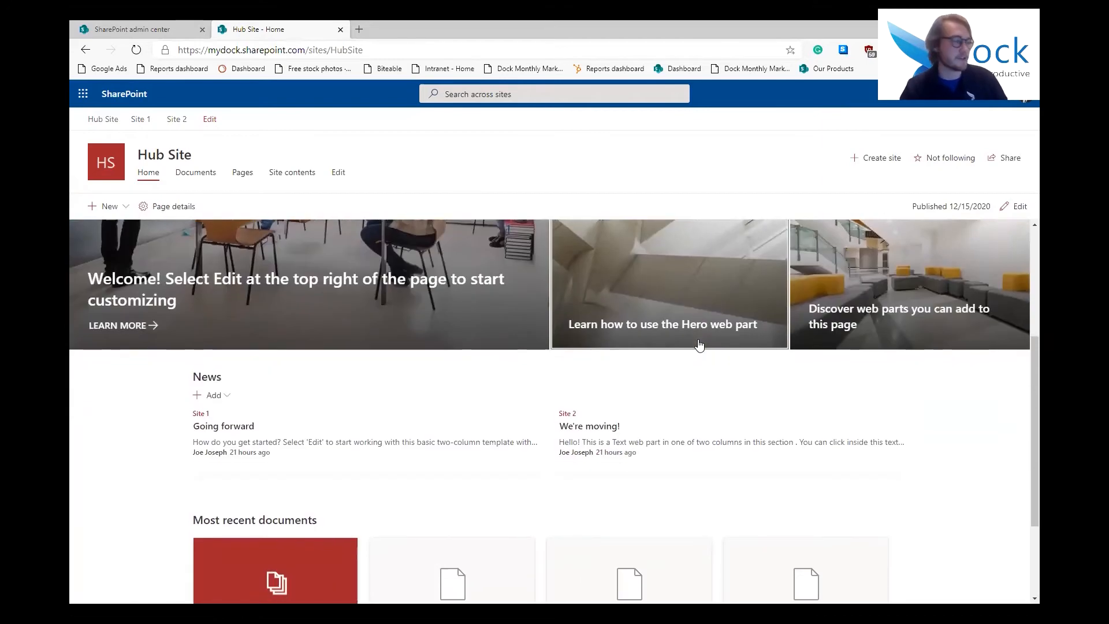
scroll(699, 347, down, 2)
scroll(447, 379, up, 1)
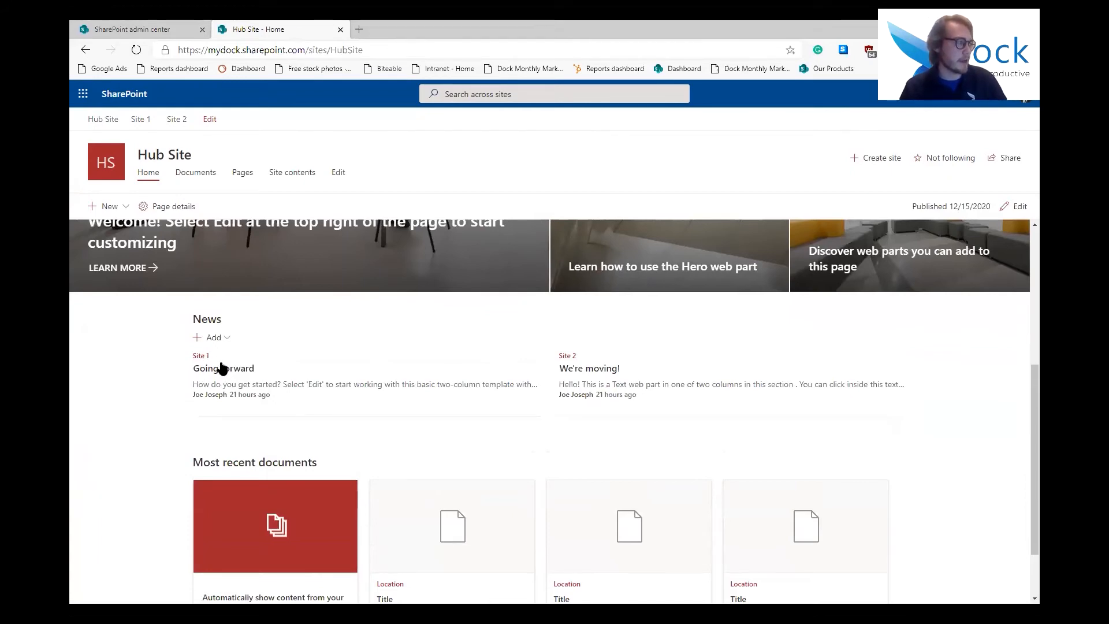
click(222, 369)
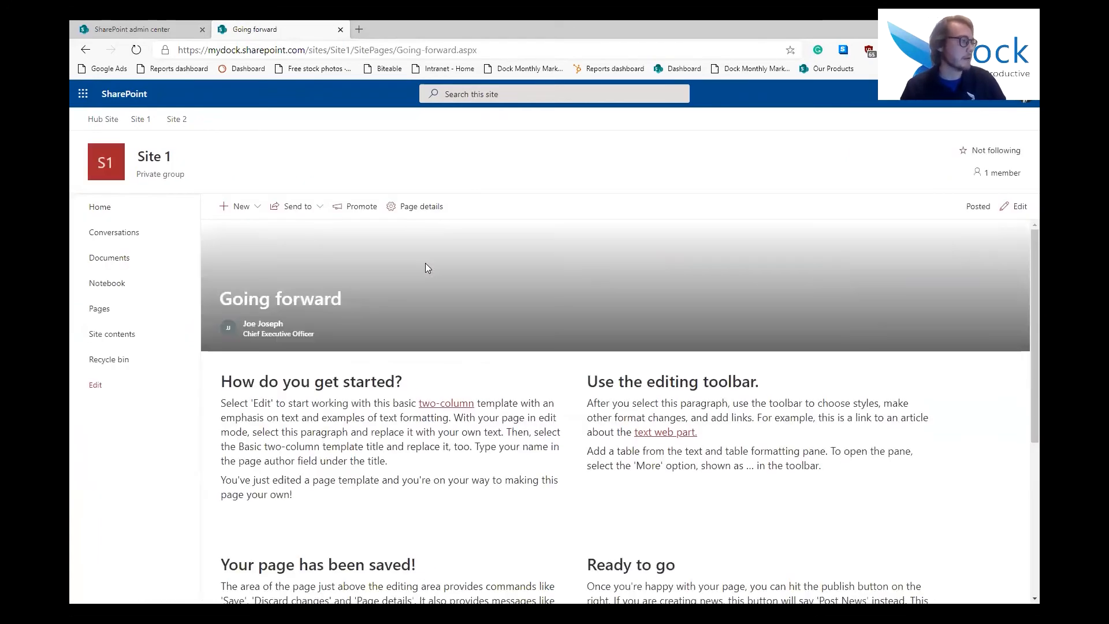
scroll(428, 268, down, 3)
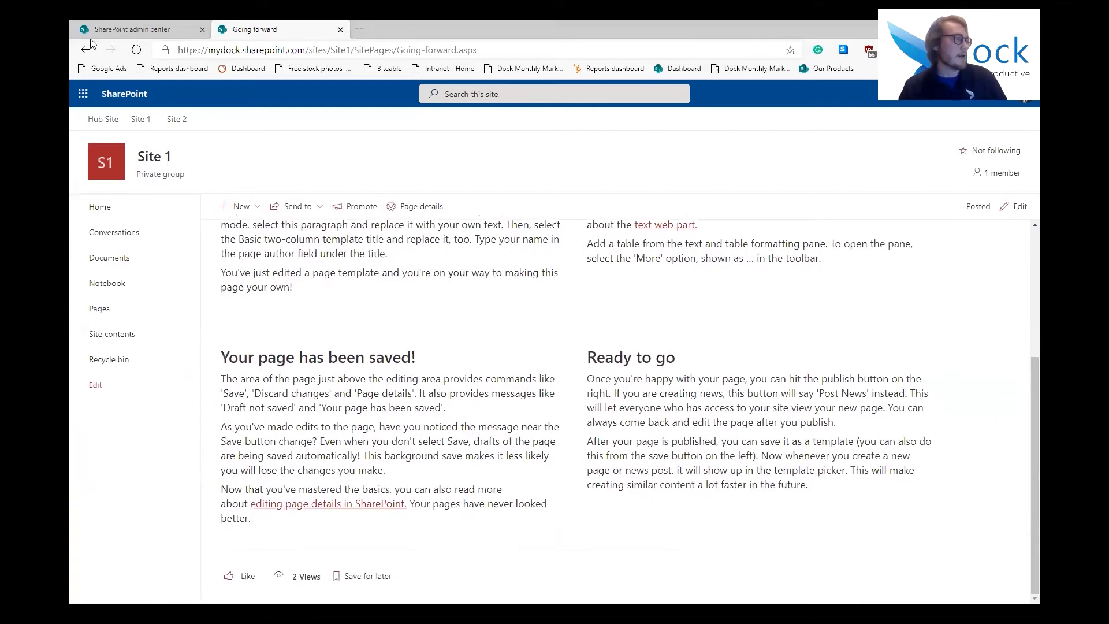
click(86, 50)
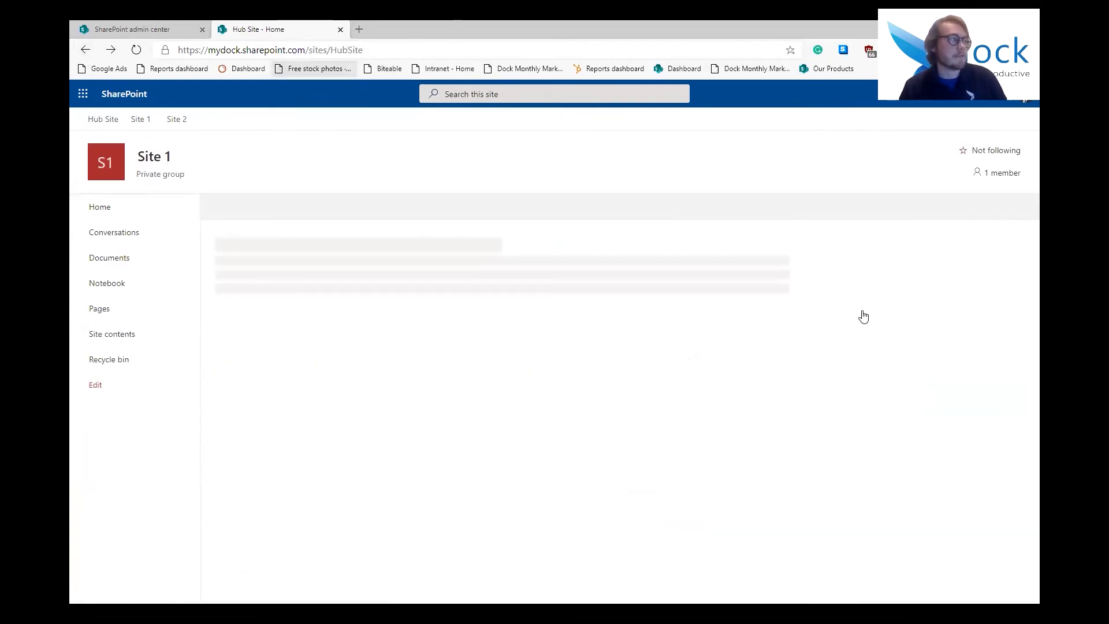
scroll(644, 322, down, 6)
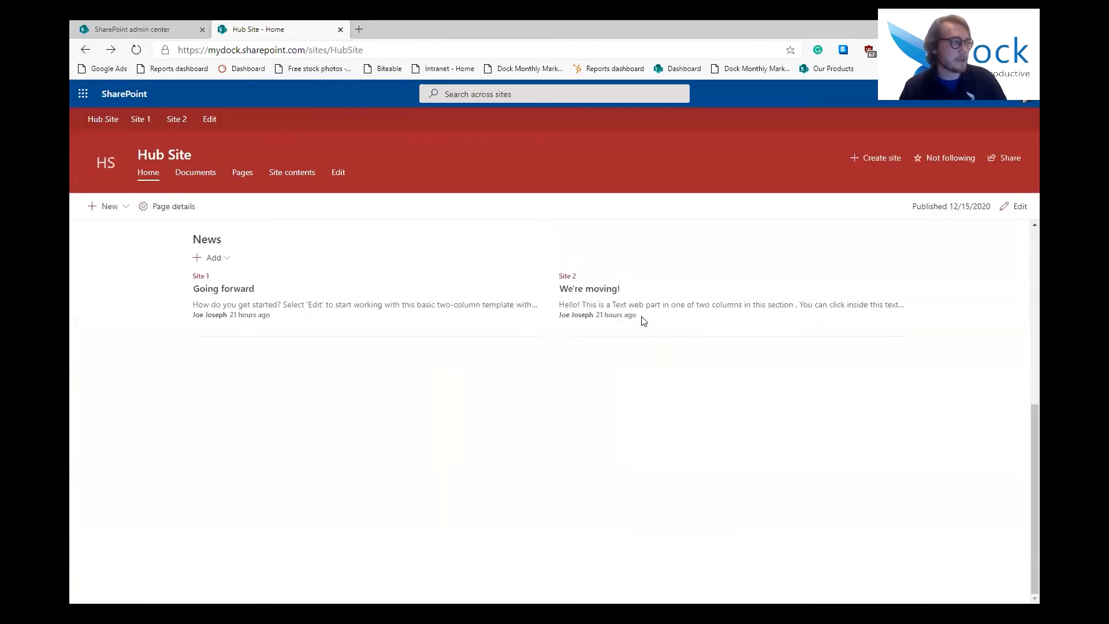
scroll(644, 322, up, 1)
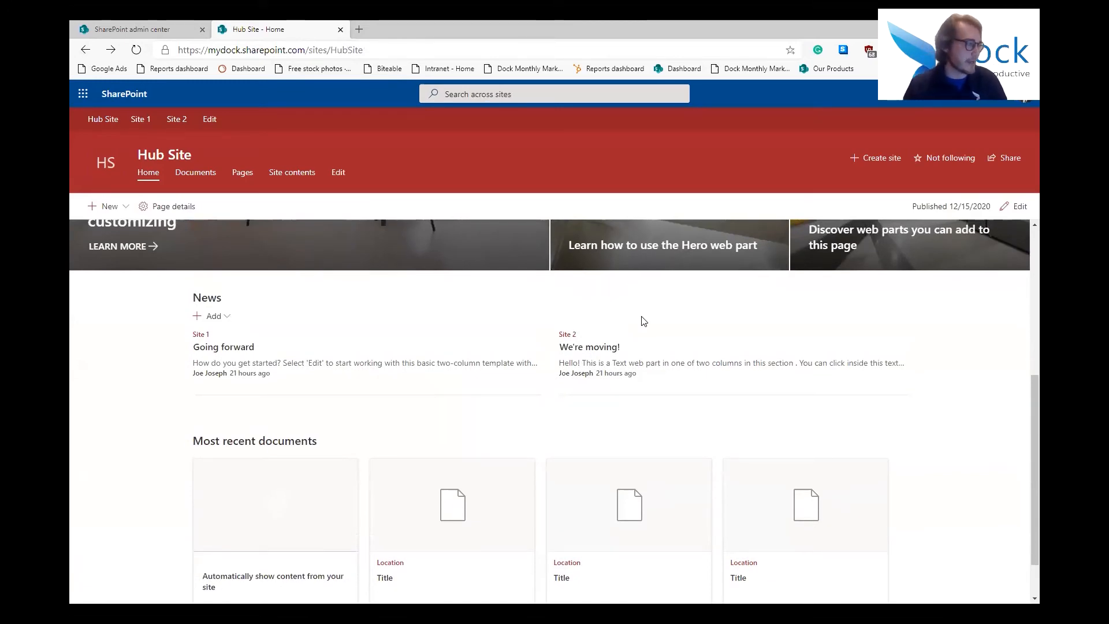
scroll(644, 322, down, 1)
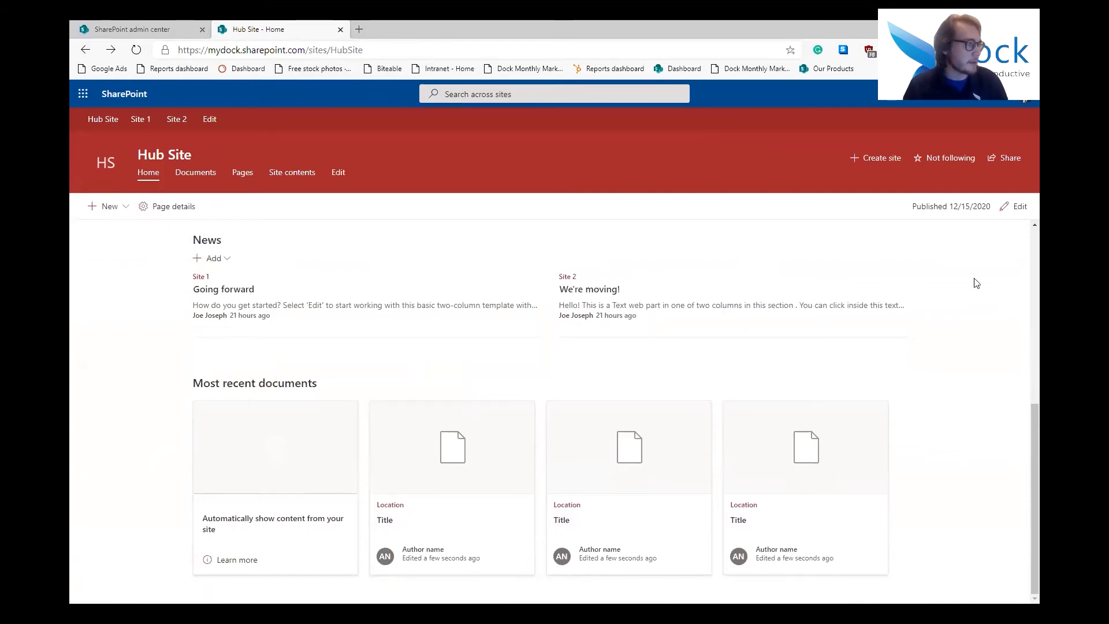
Put Hub Site's home page into edit mode and review the Most recent documents web part's settings, then close them.
click(1014, 206)
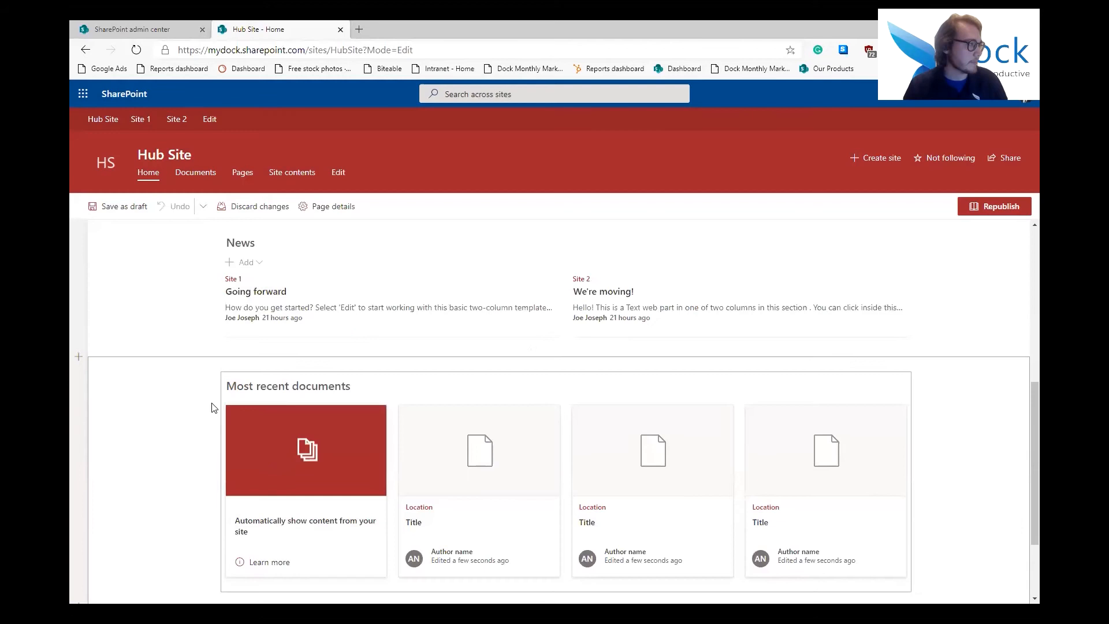
click(284, 398)
click(208, 379)
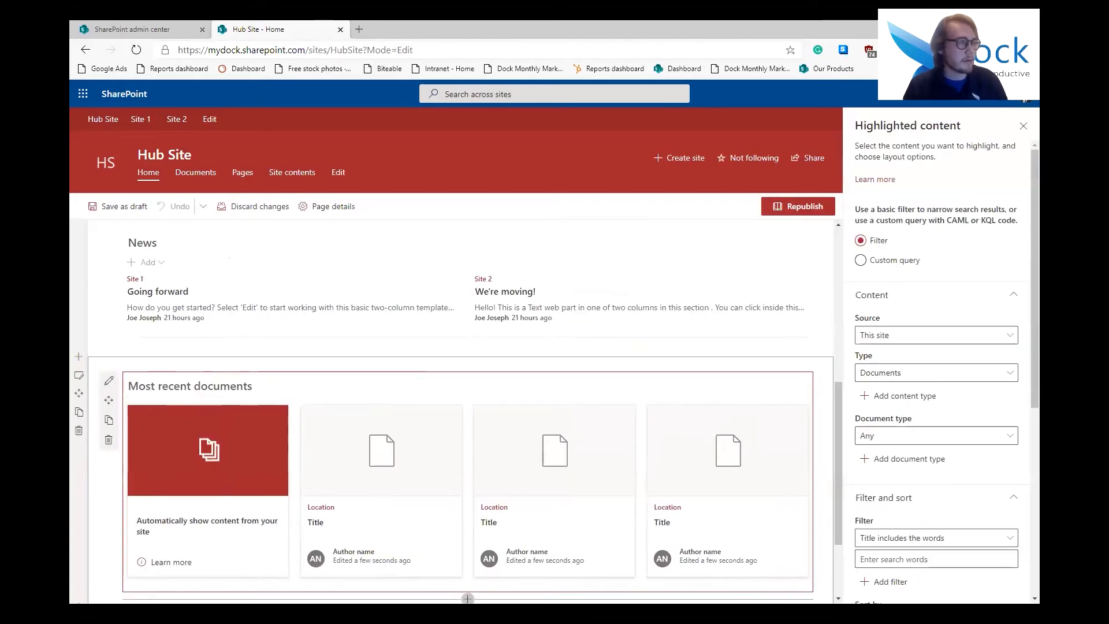
scroll(954, 377, down, 3)
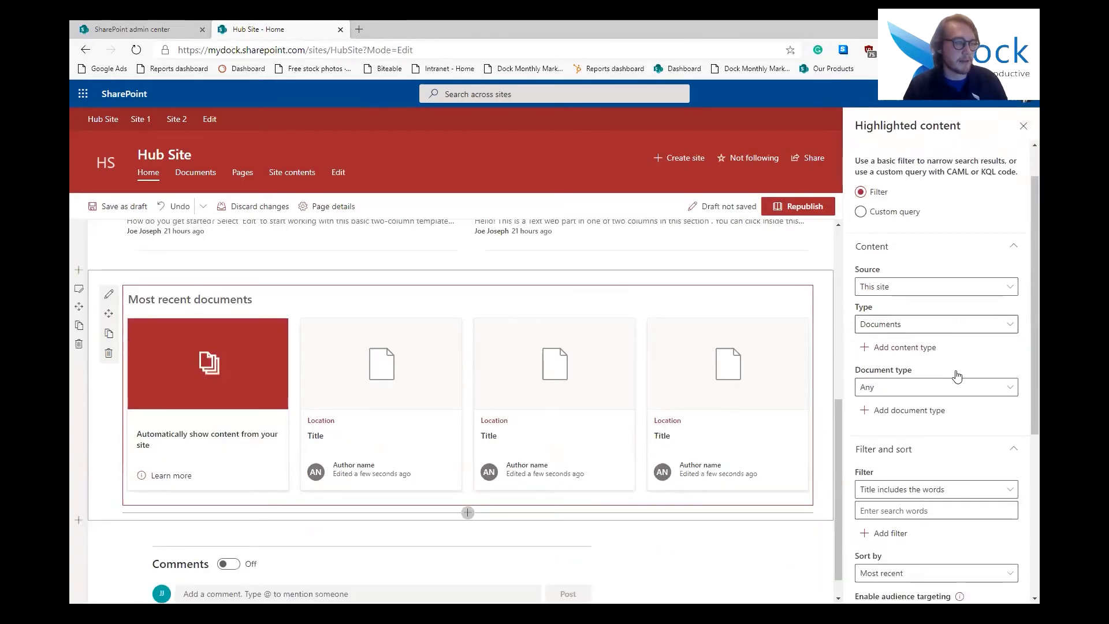
scroll(953, 376, up, 3)
scroll(915, 306, down, 5)
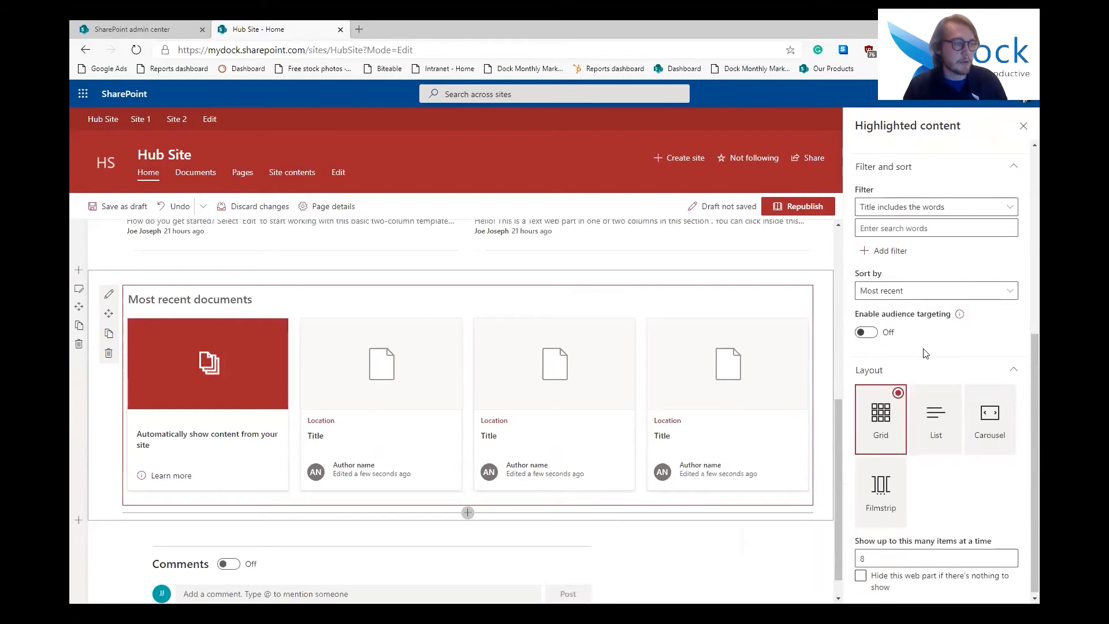
scroll(936, 347, up, 5)
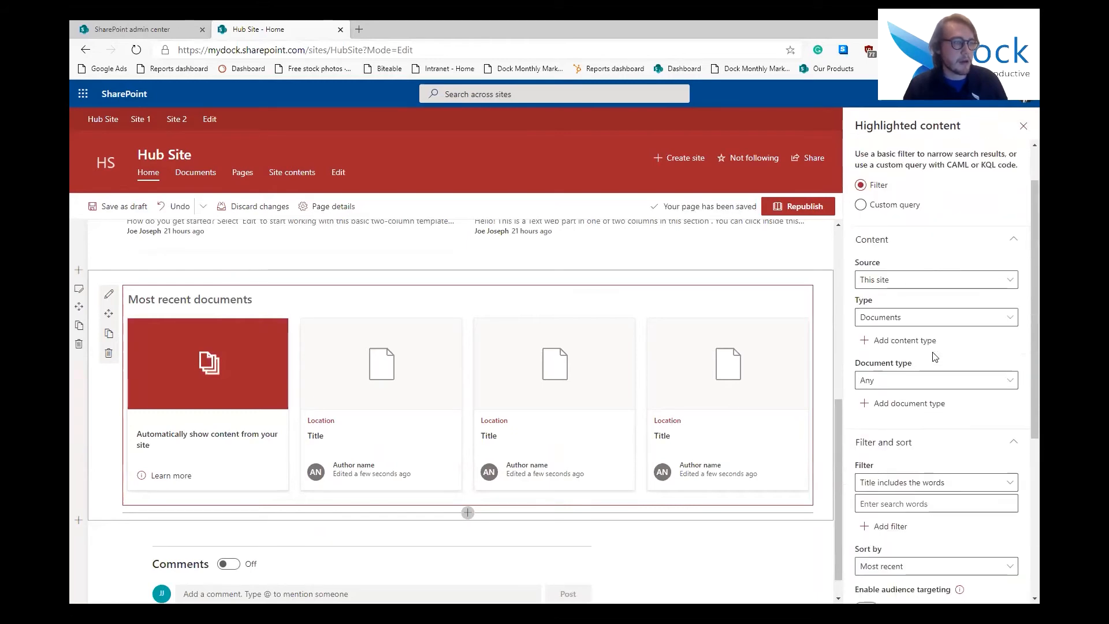
click(1021, 128)
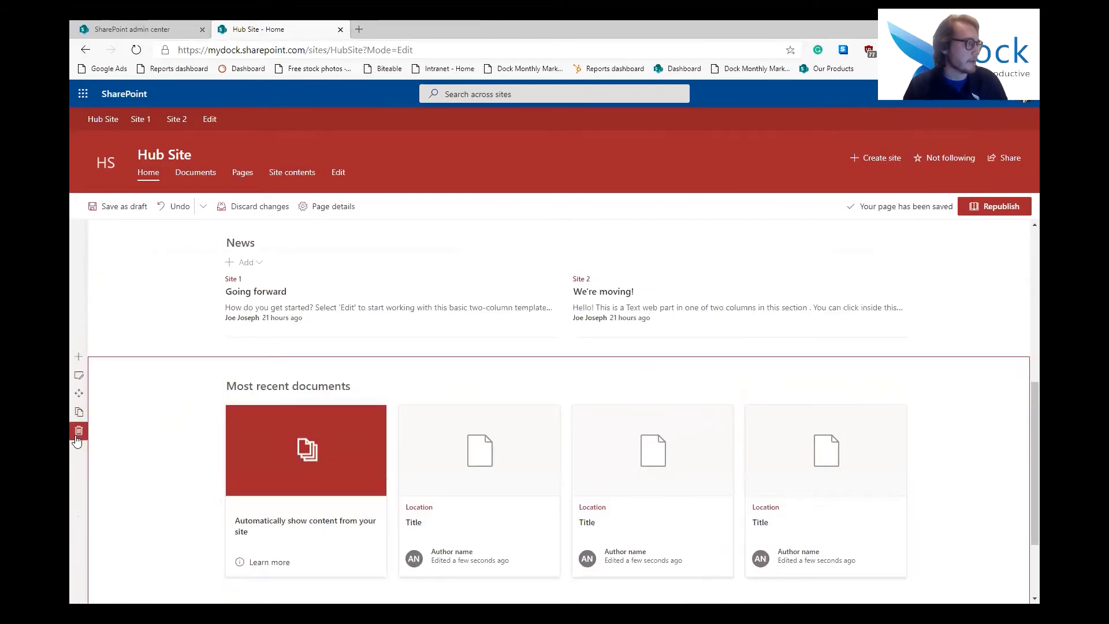
Delete the Most recent documents section and add a new Highlighted content web part below News.
click(79, 432)
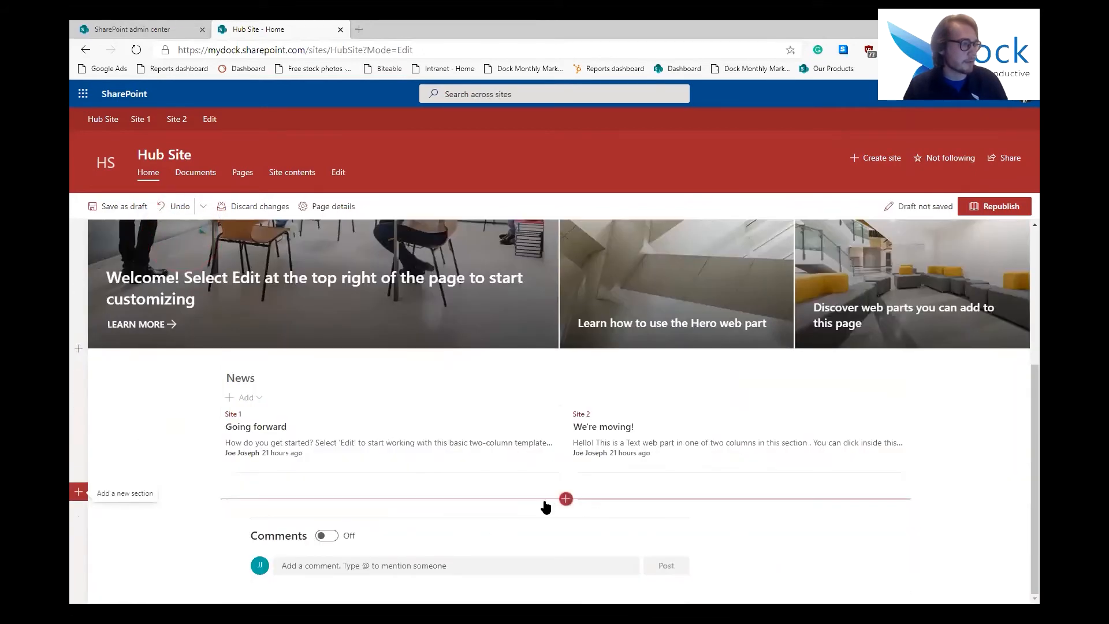
click(567, 500)
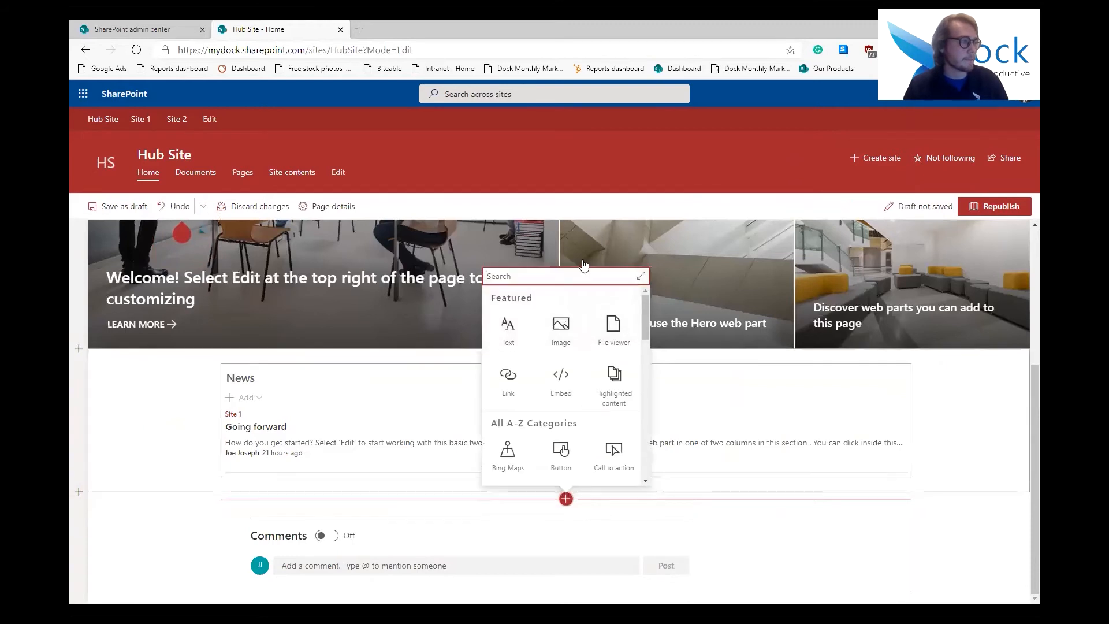
text(high)
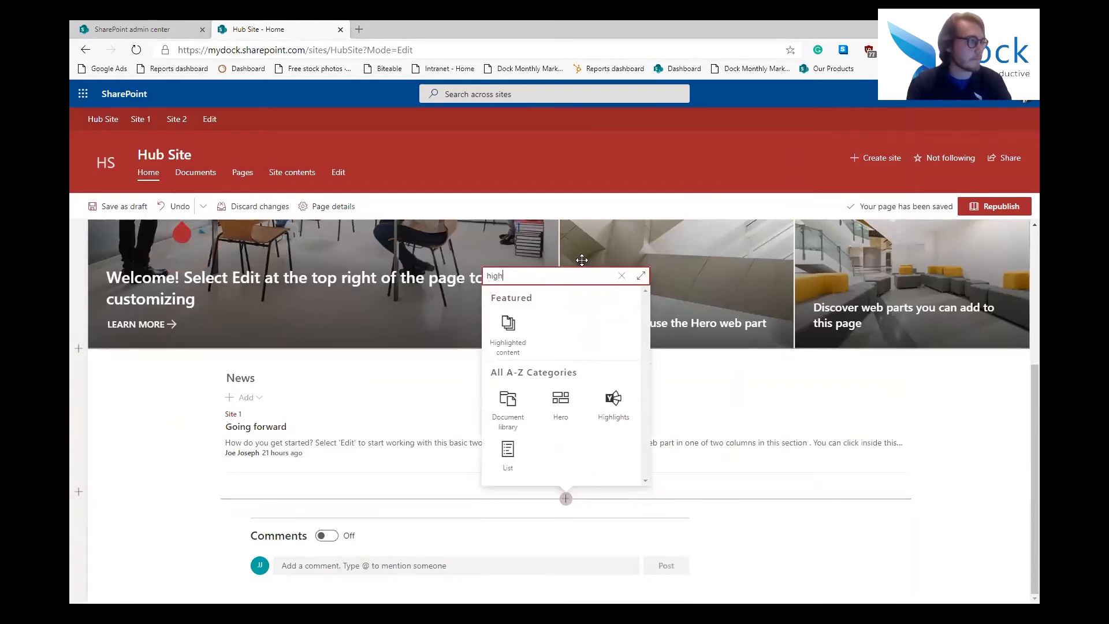
click(512, 355)
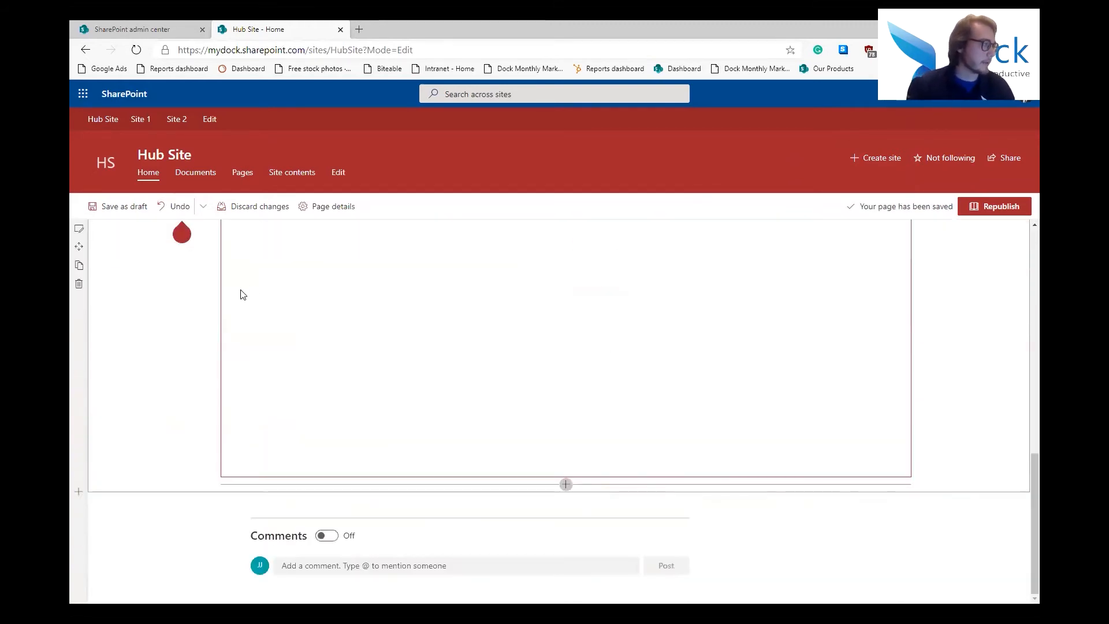
scroll(349, 380, up, 2)
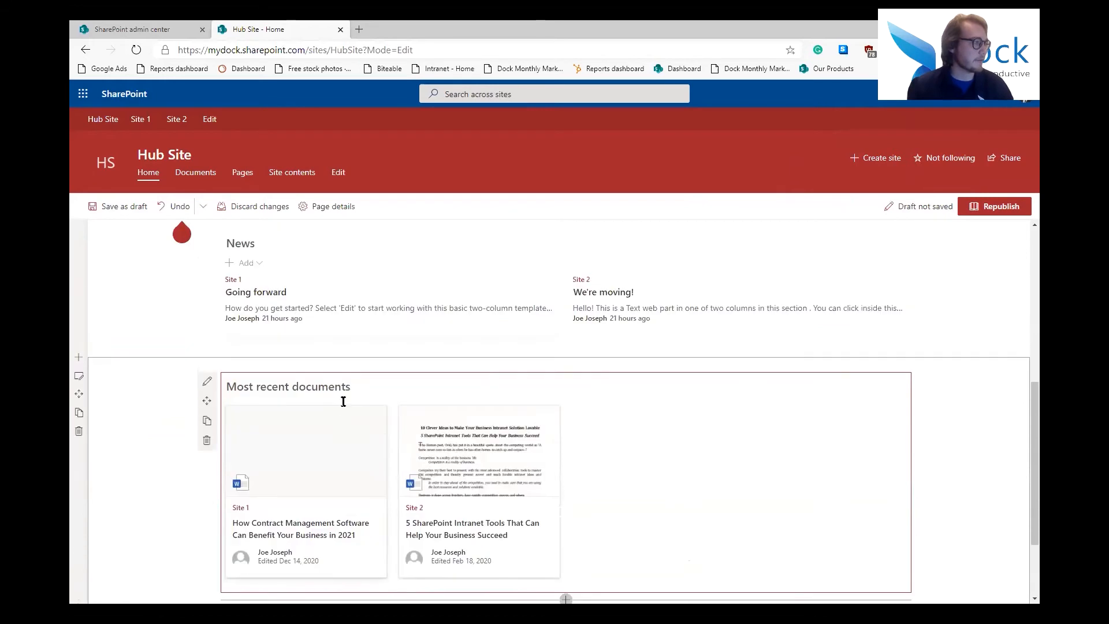
click(207, 421)
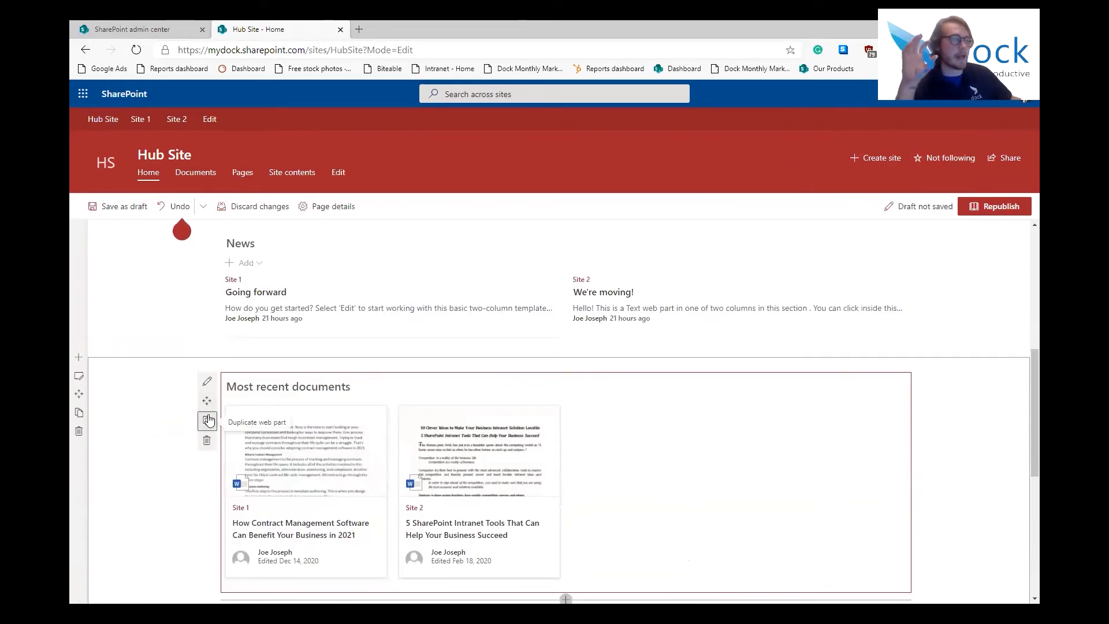
scroll(243, 410, down, 5)
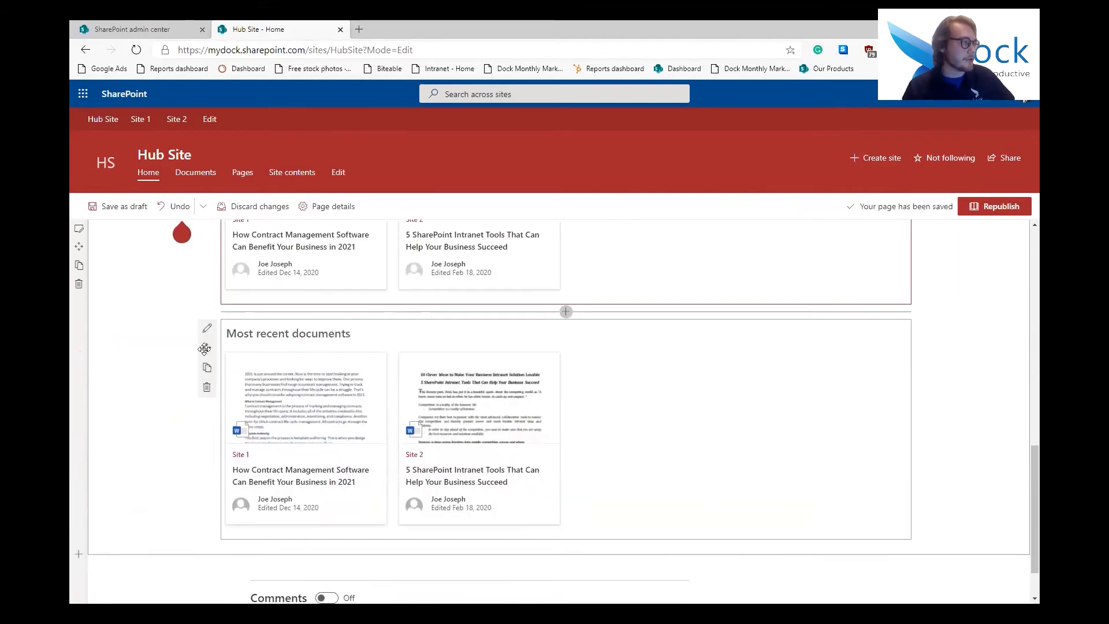
click(203, 393)
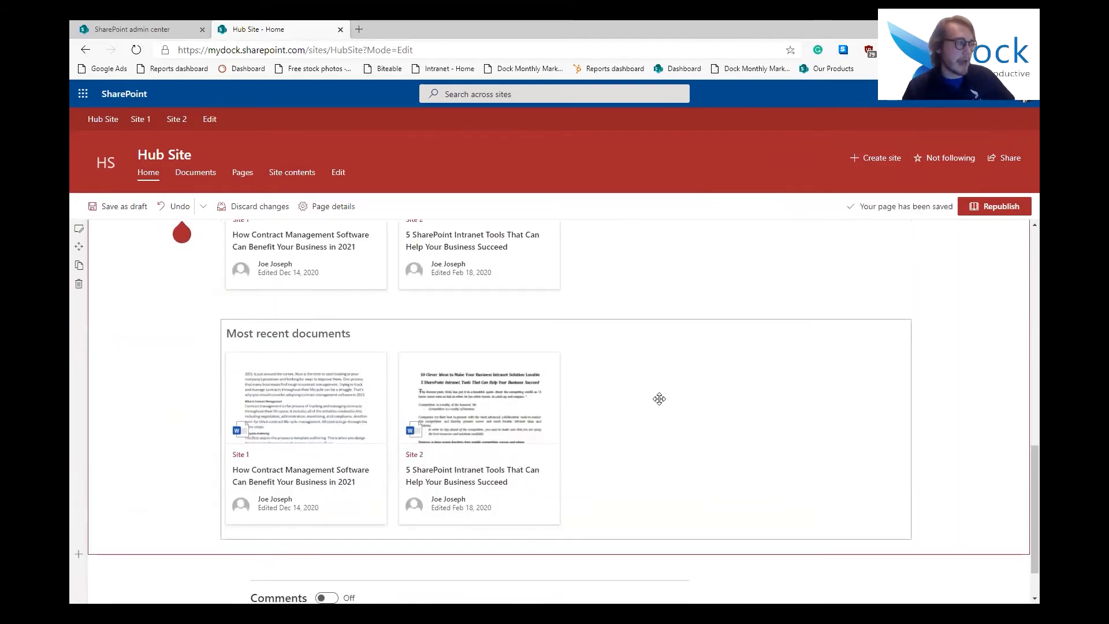
click(659, 398)
click(203, 390)
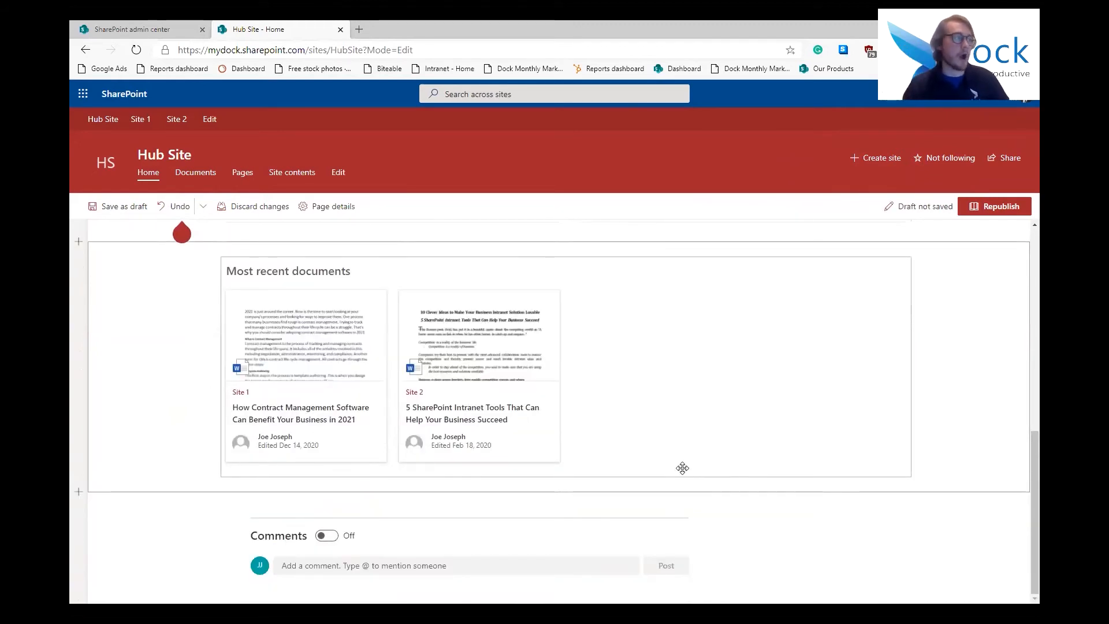
Select All sites in the hub as the Highlighted content web part's source and republish Hub Site's home page.
scroll(268, 369, up, 1)
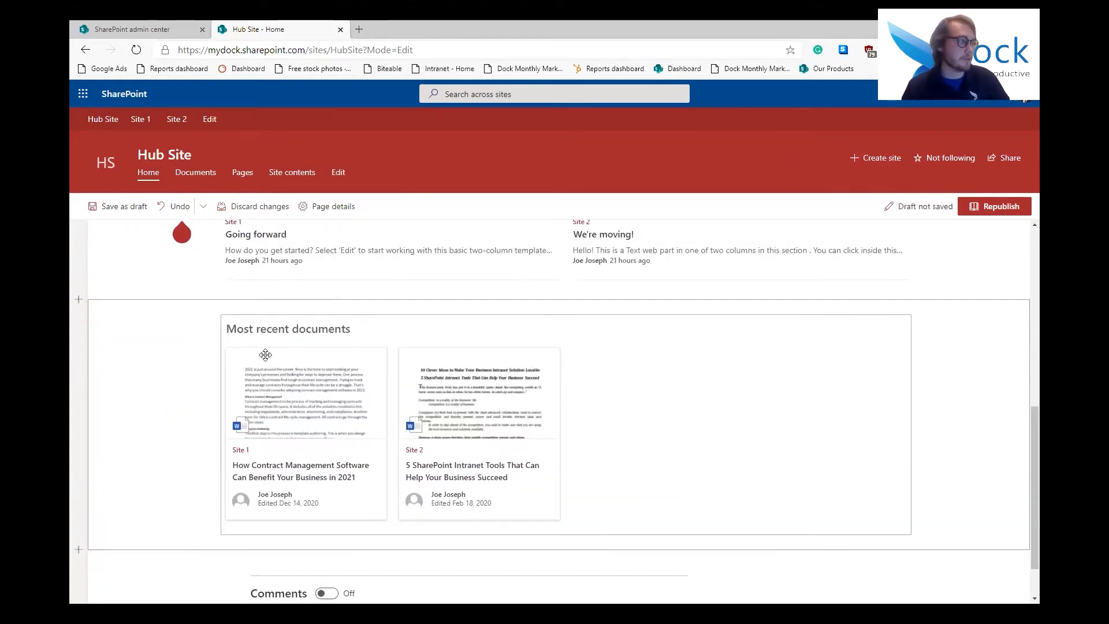
click(203, 323)
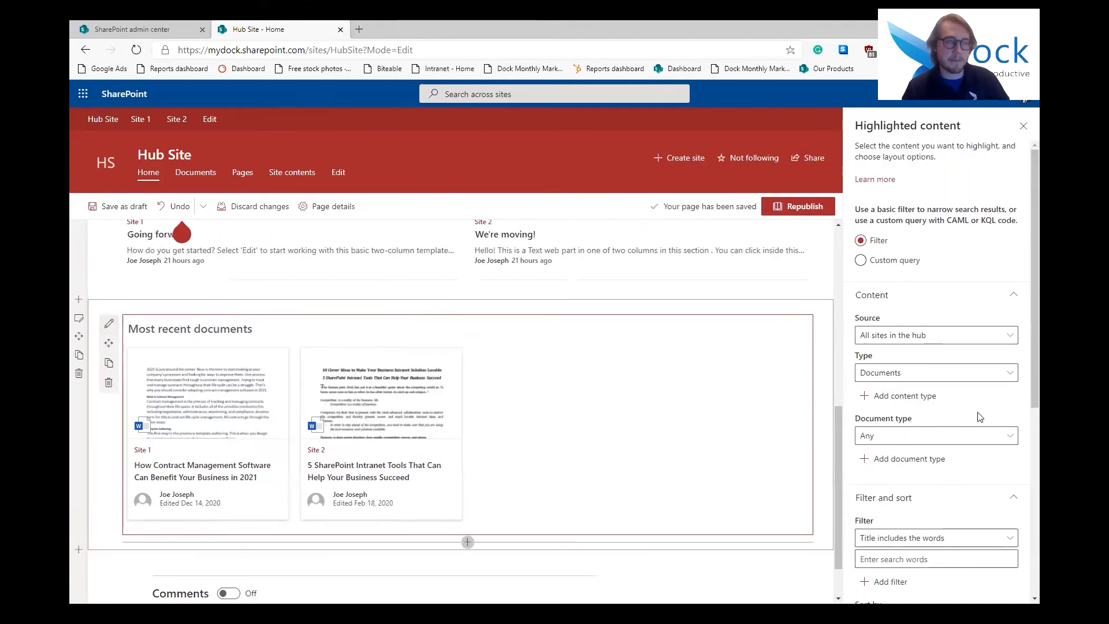
scroll(980, 417, down, 6)
scroll(924, 288, up, 2)
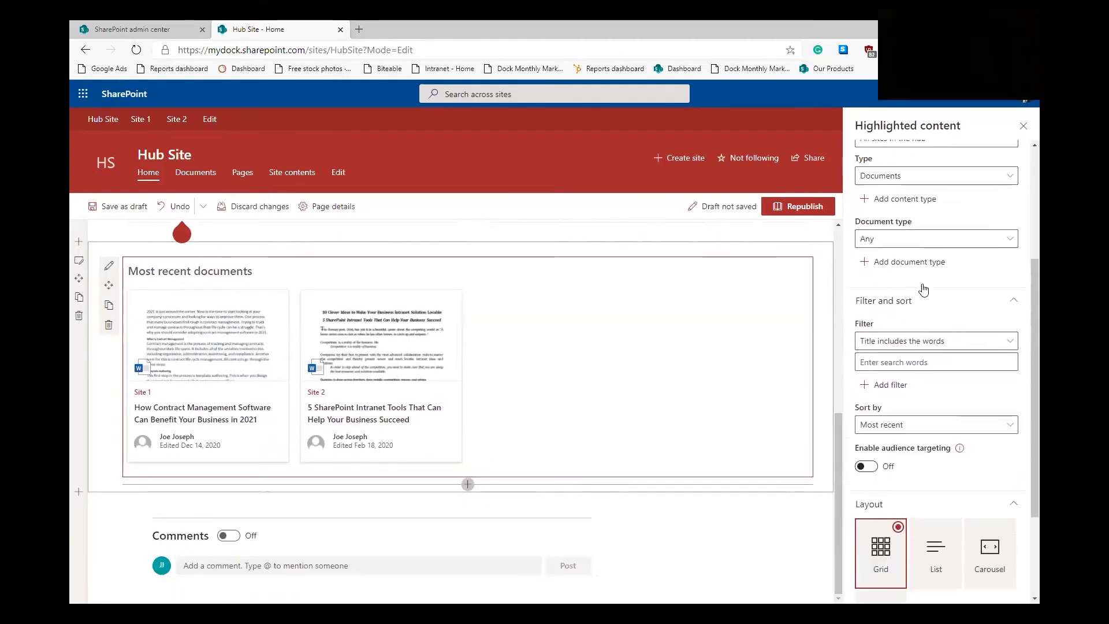
scroll(924, 289, up, 3)
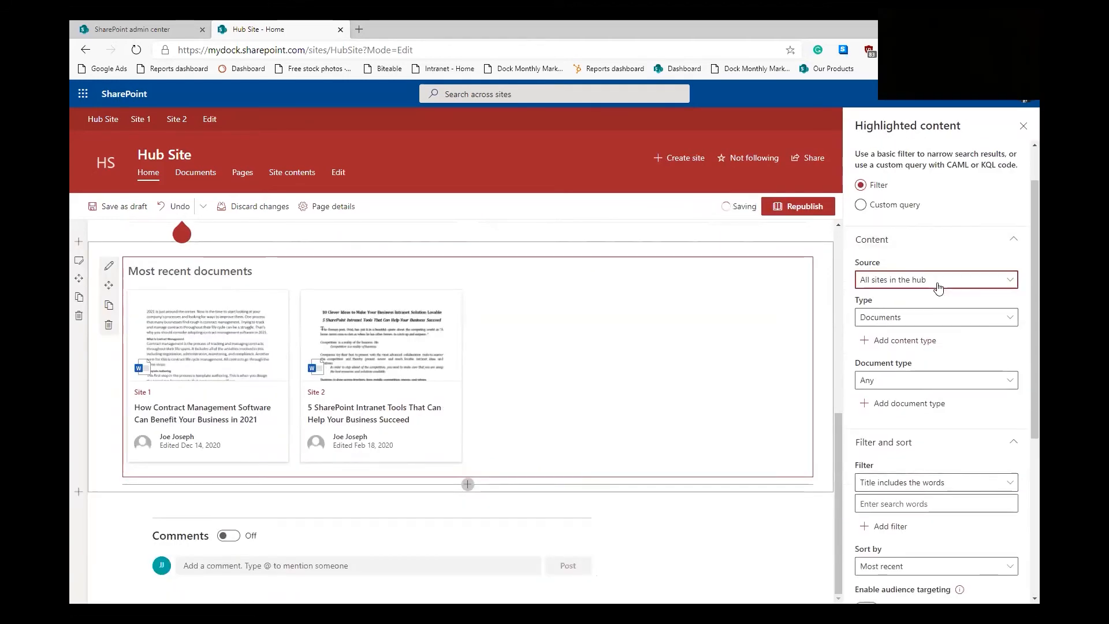
click(939, 288)
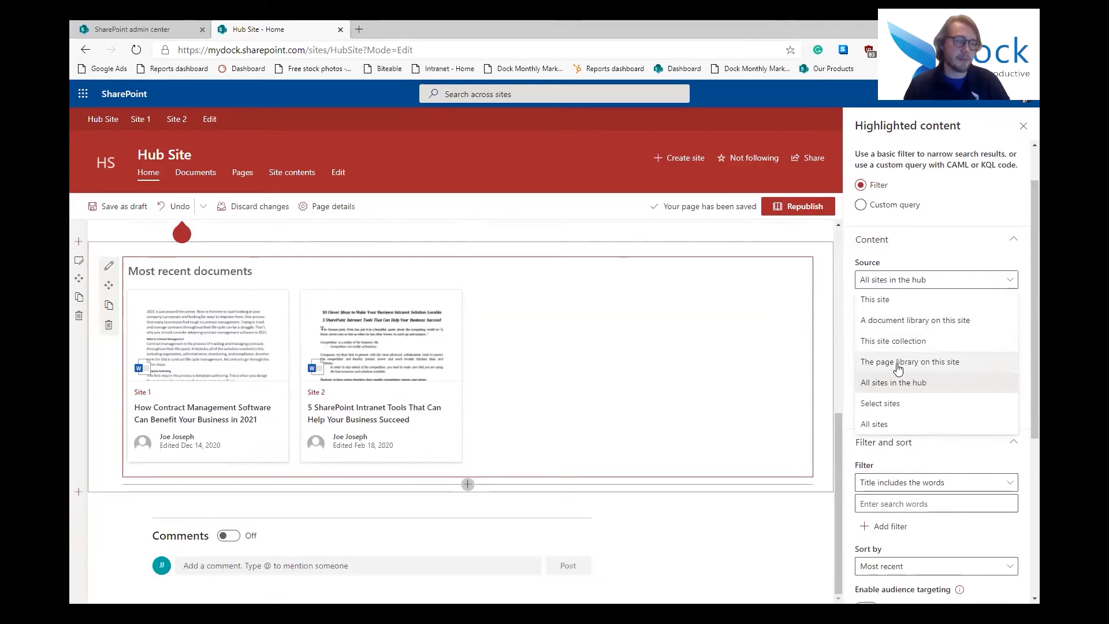
click(865, 388)
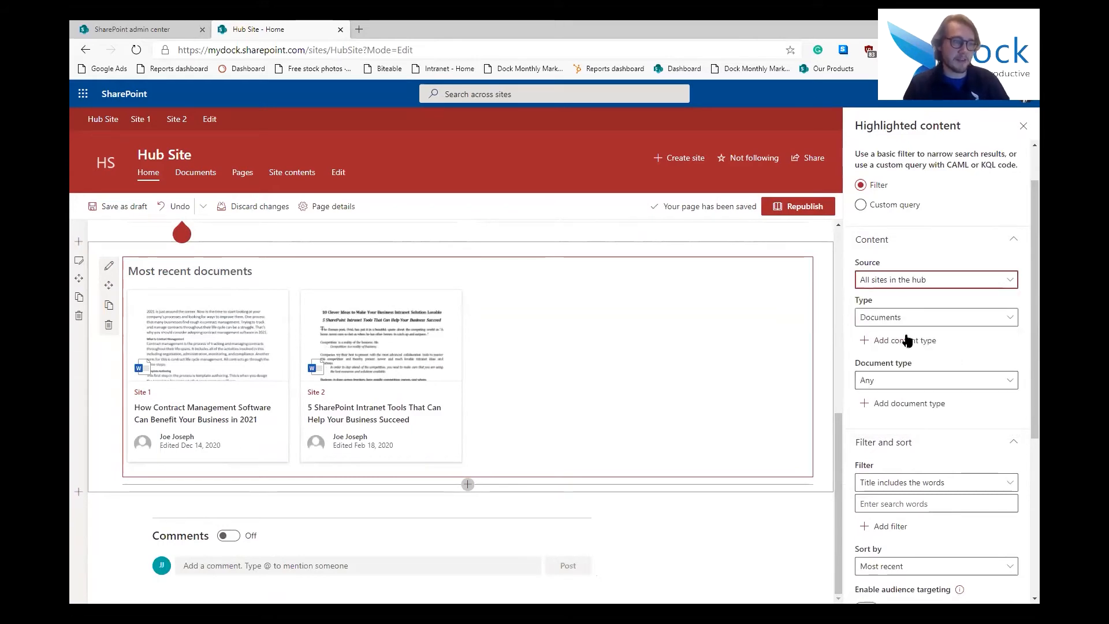
scroll(909, 376, down, 5)
scroll(1021, 147, up, 10)
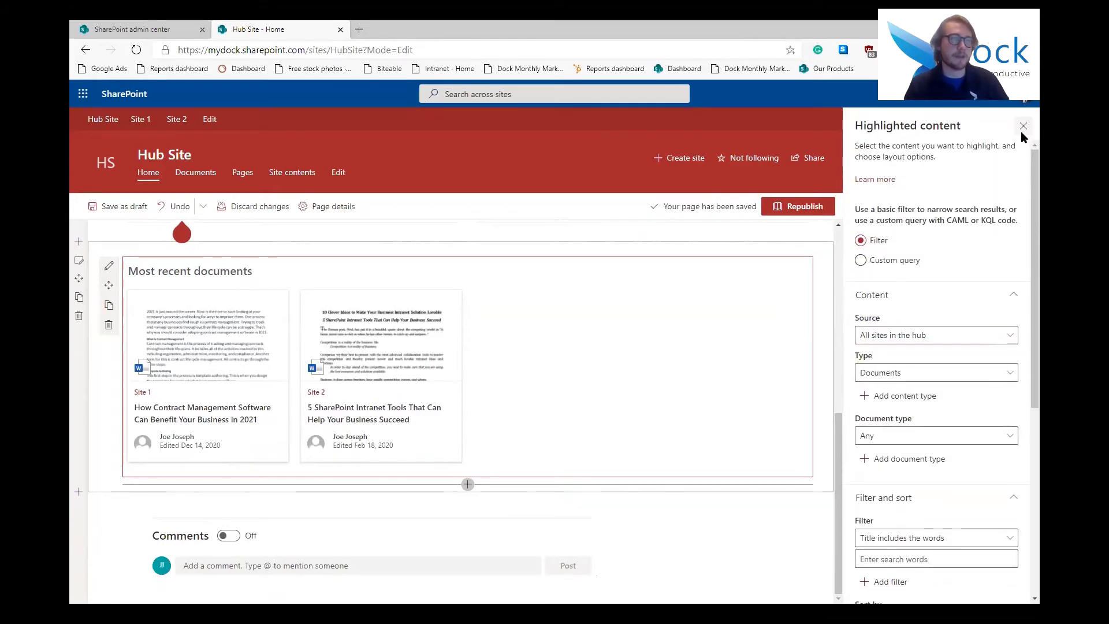
click(1023, 126)
click(1000, 208)
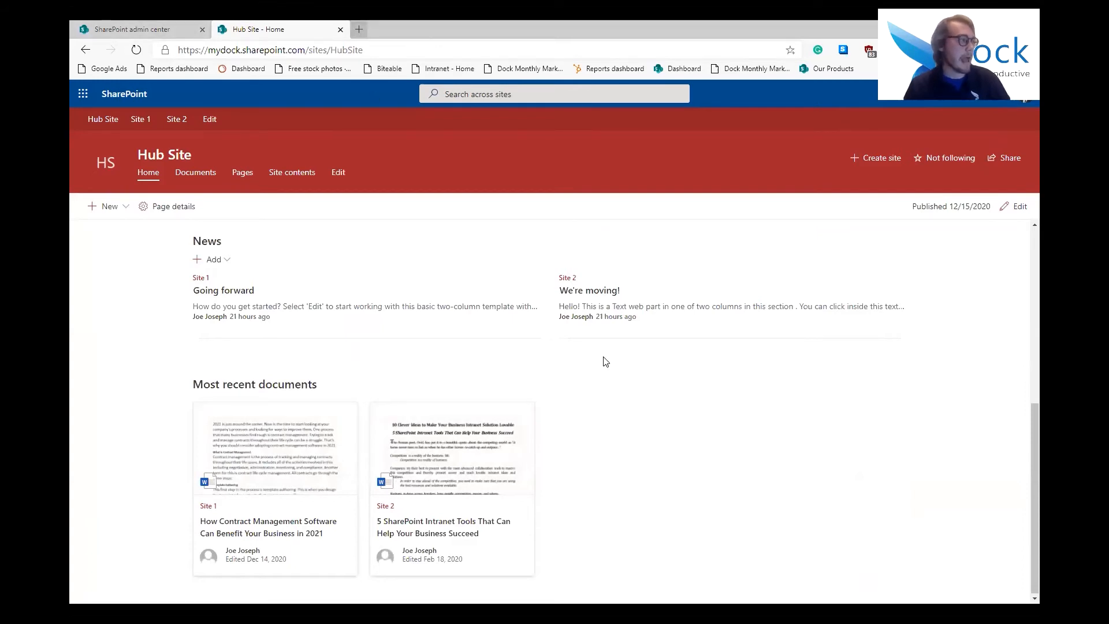
Open the bookmarked Our Products page in a new browser tab and go to the Intranet V3 site from it.
scroll(604, 362, up, 6)
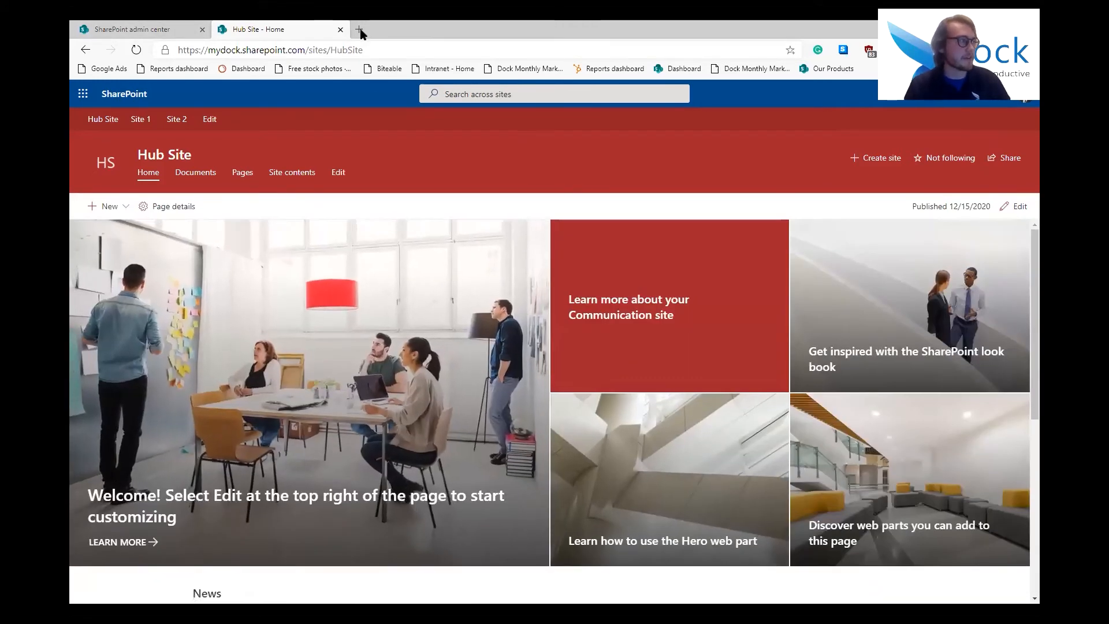
click(359, 30)
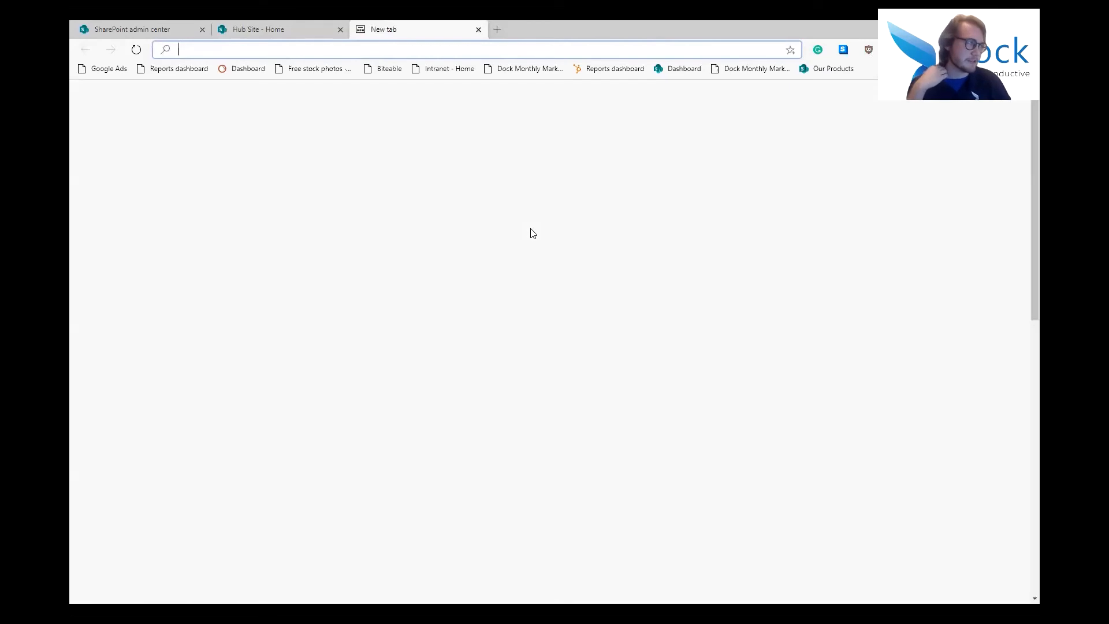
click(847, 68)
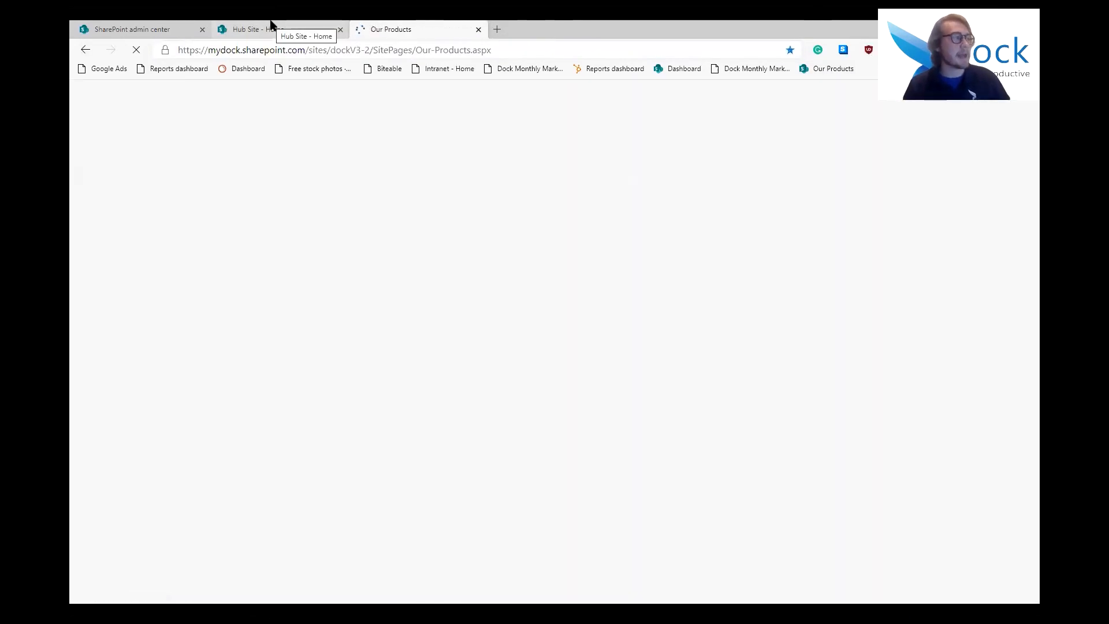
click(270, 25)
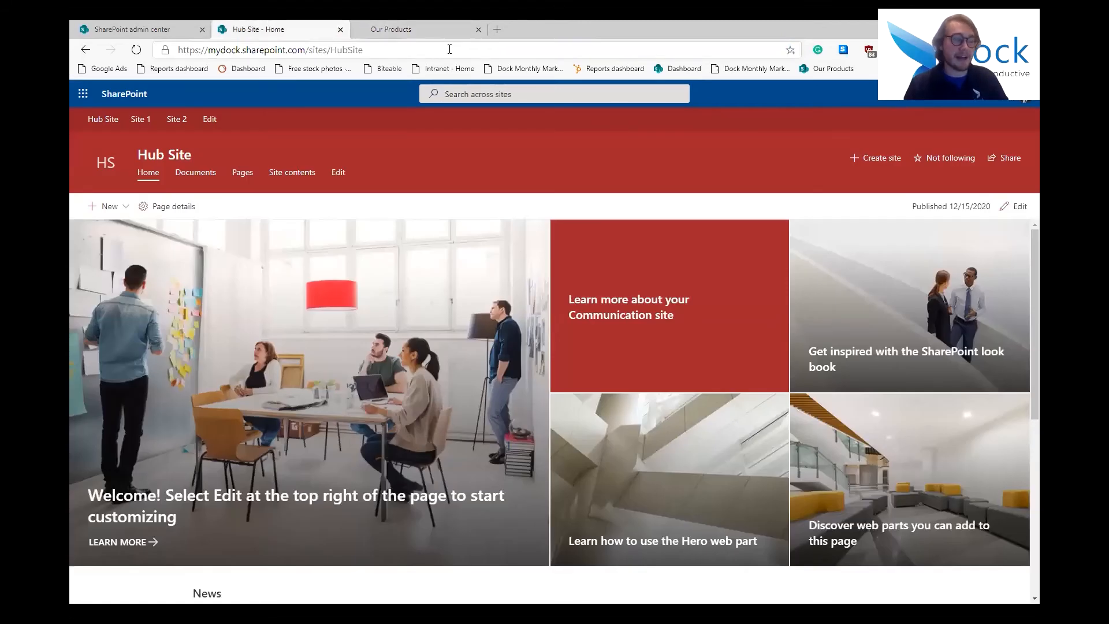
click(450, 26)
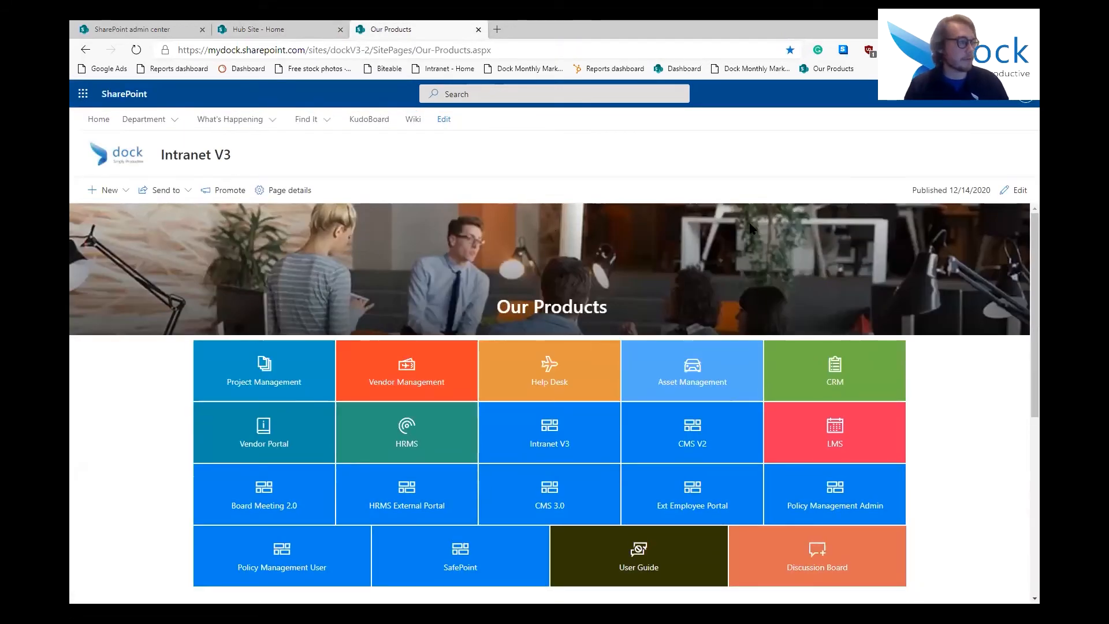
scroll(751, 229, down, 1)
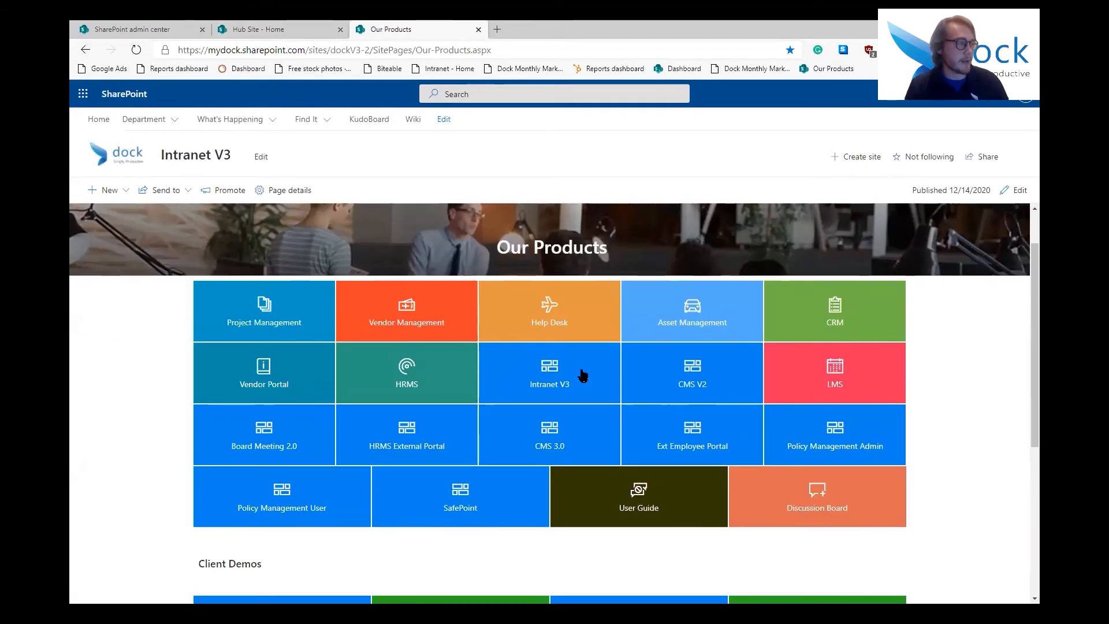
click(567, 365)
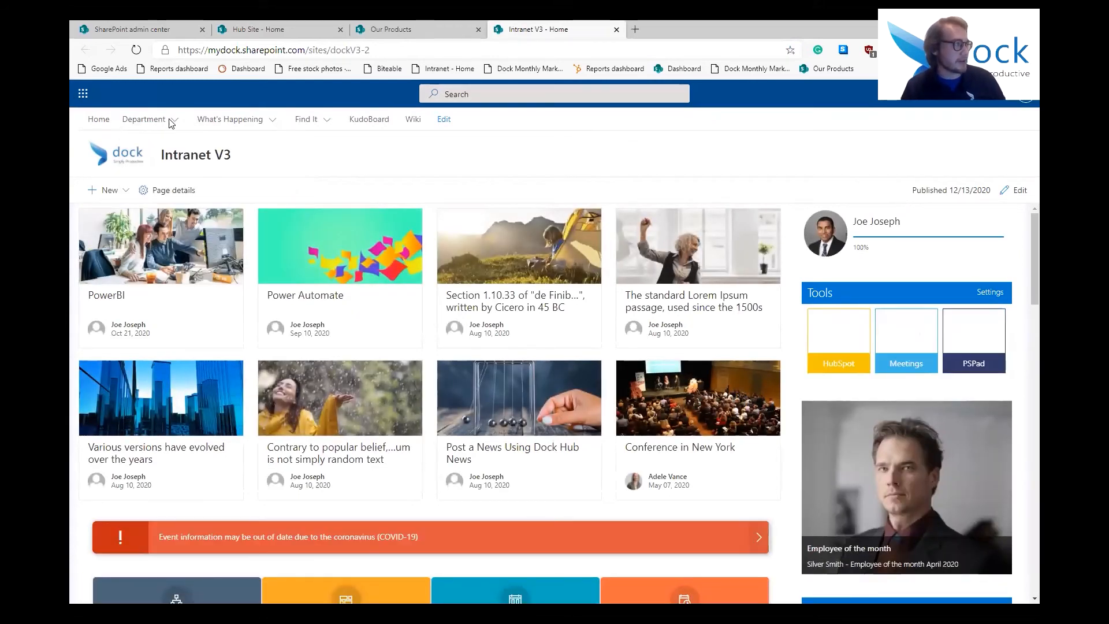
View the Accounting & Finance department site and the Event Calendar page through Intranet V3's shared navigation.
mouse_move(162, 122)
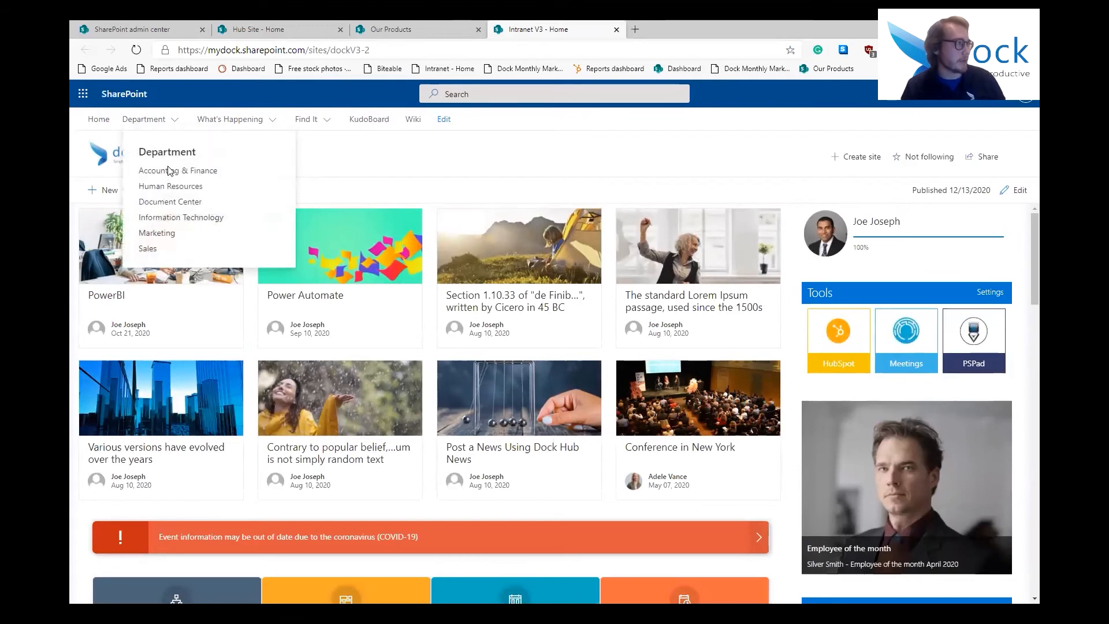
click(171, 169)
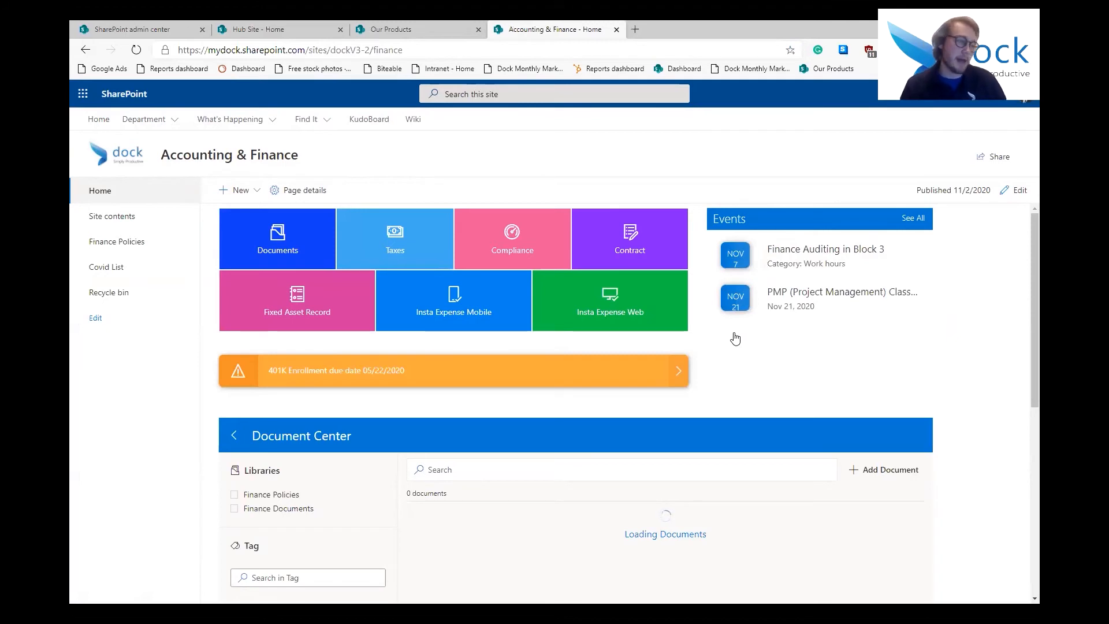
mouse_move(303, 120)
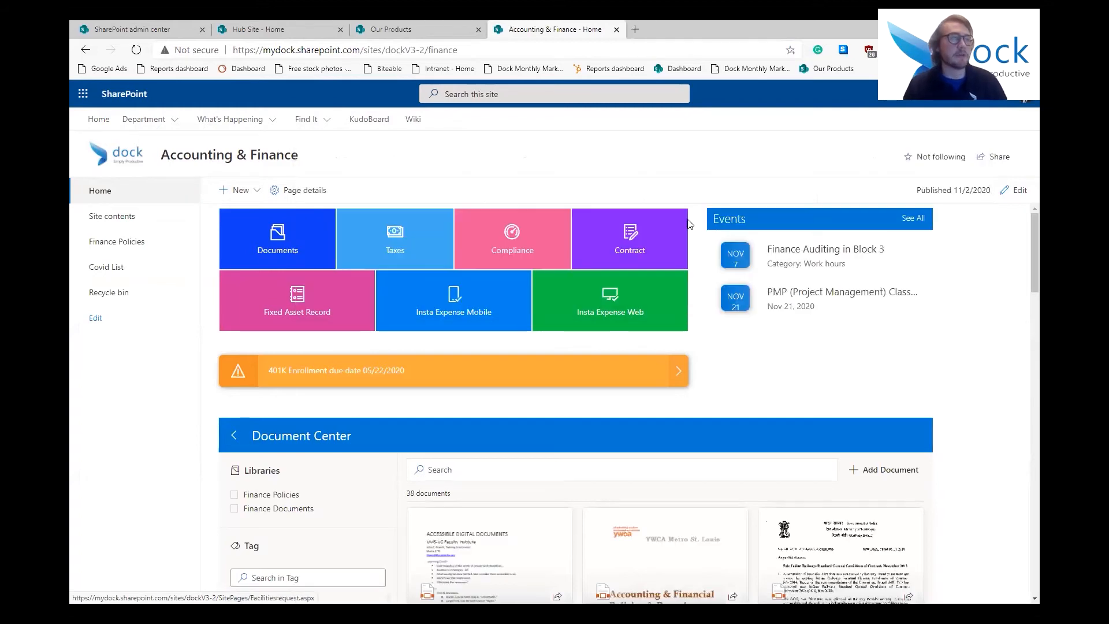
mouse_move(200, 121)
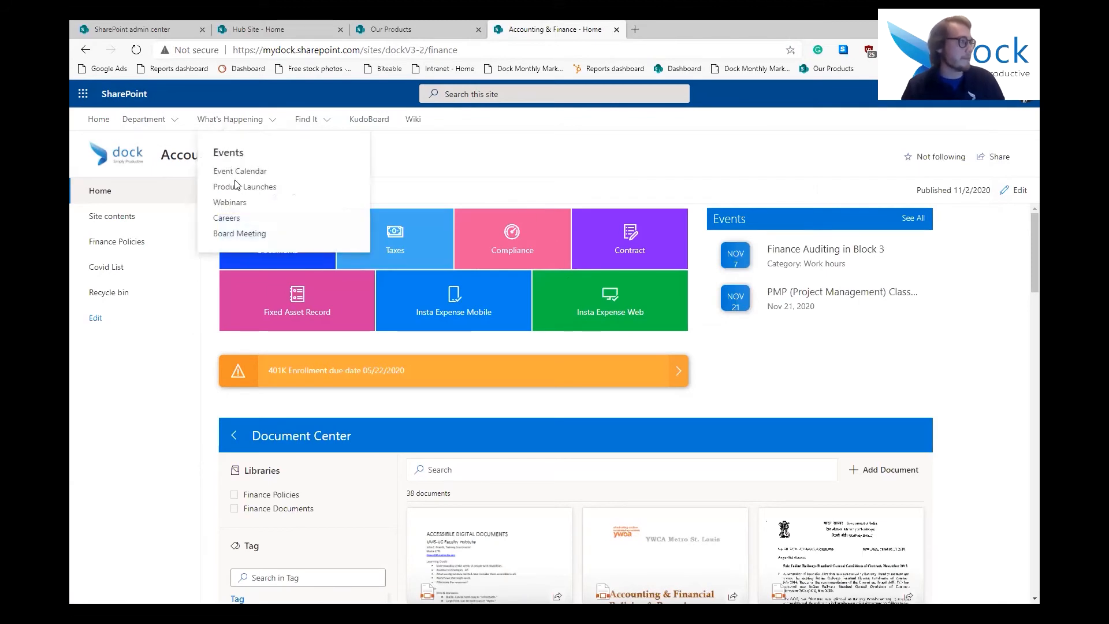
click(224, 172)
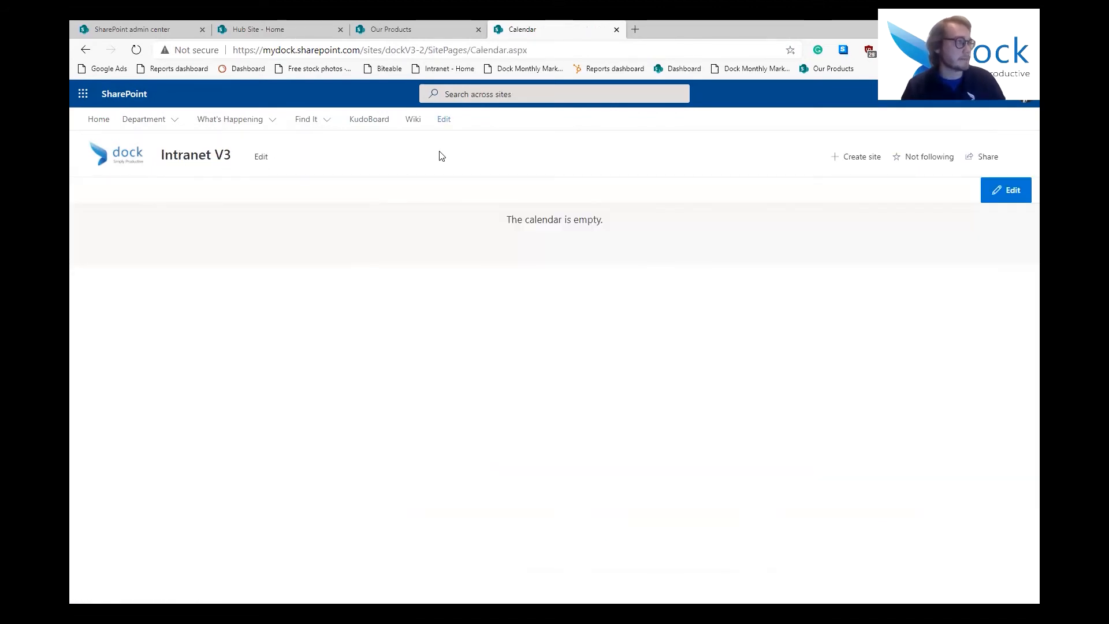
scroll(578, 379, down, 3)
scroll(579, 379, up, 2)
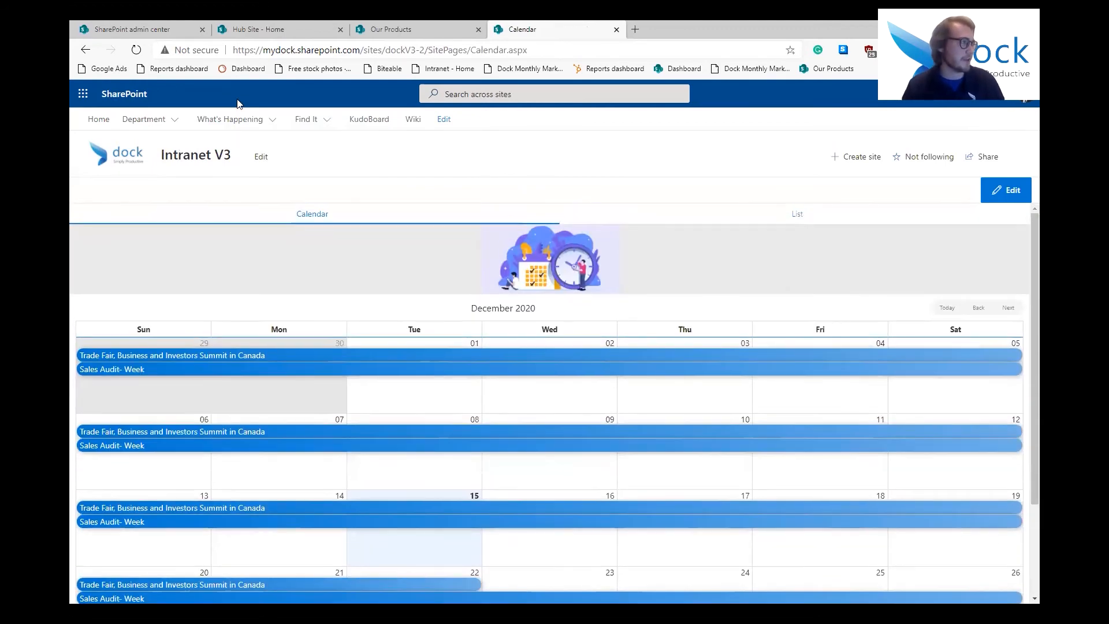
Return to Intranet V3's home page, look through it, and close the Intranet V3 and Our Products browser tabs.
click(101, 122)
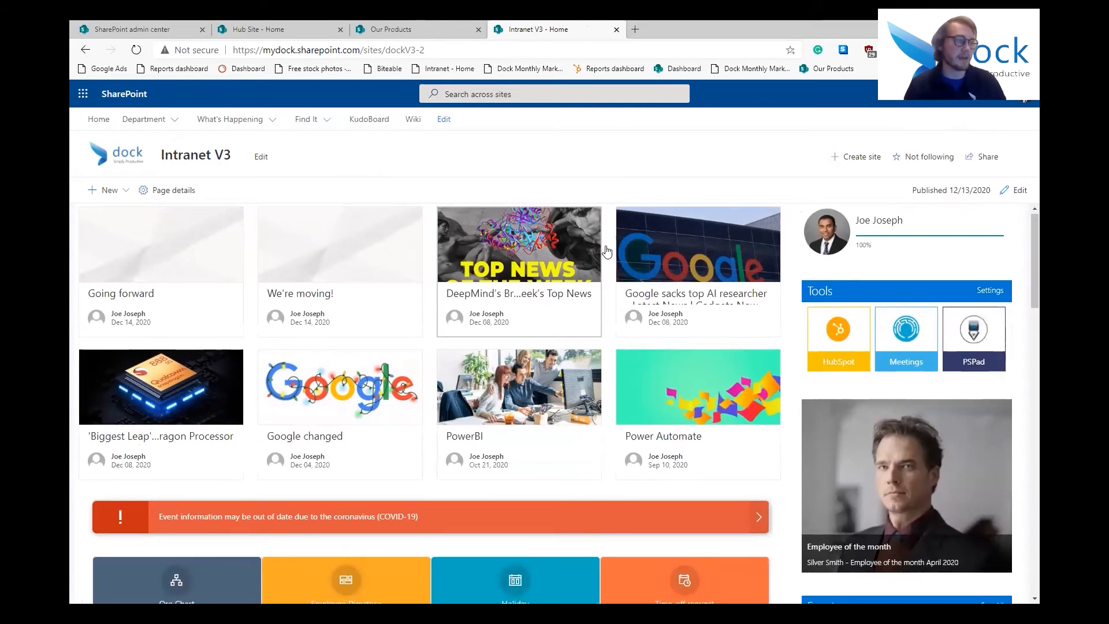
scroll(730, 389, down, 12)
scroll(726, 385, up, 12)
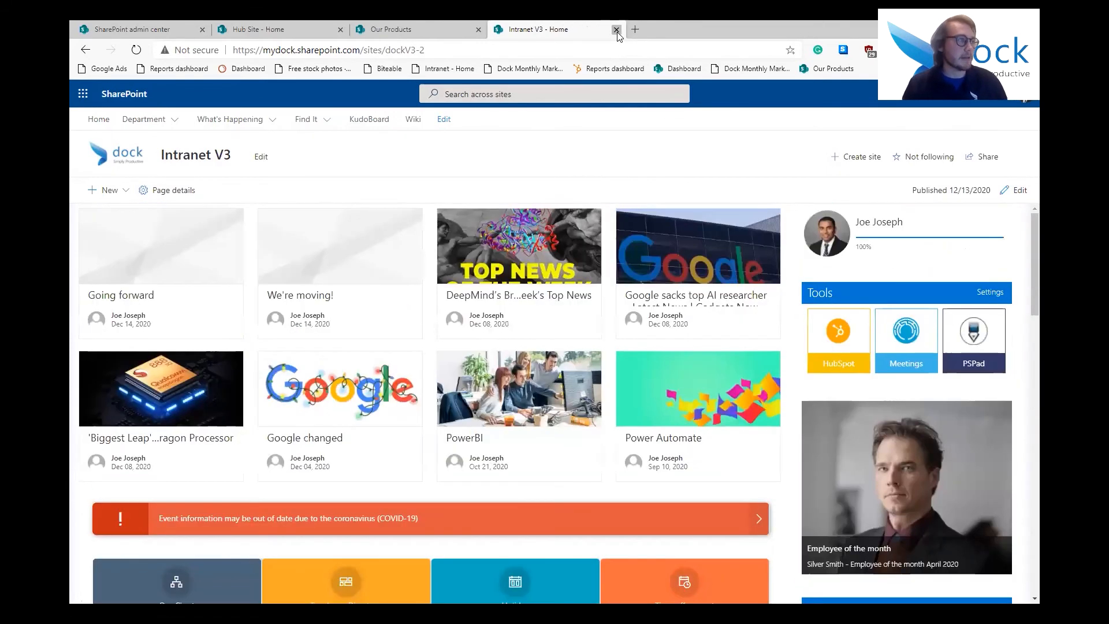
click(617, 29)
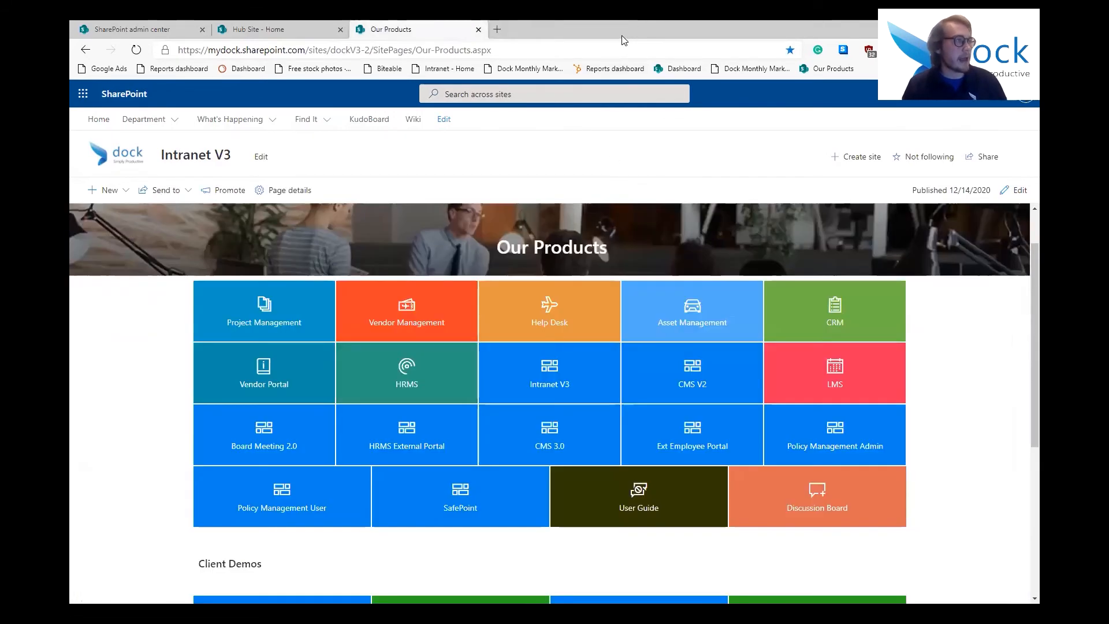
click(479, 29)
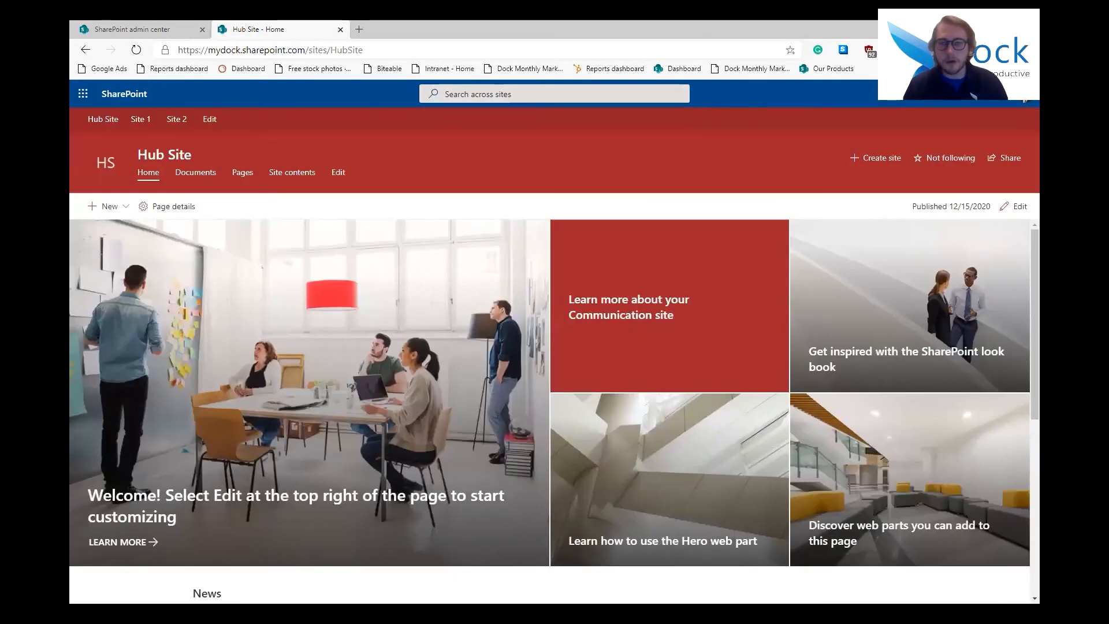